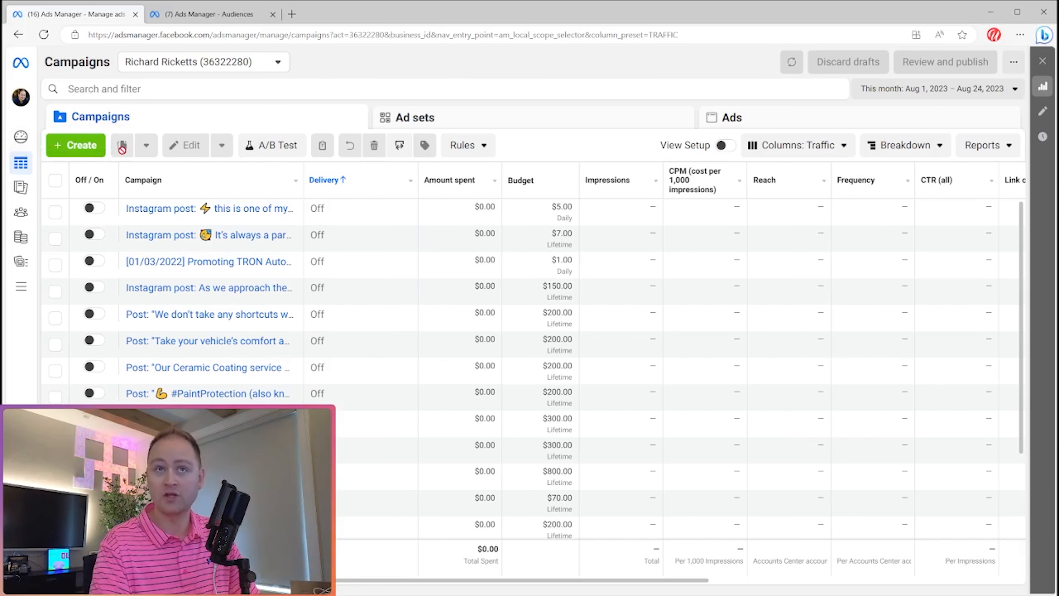
# Start a new campaign with Leads as the campaign objective.
pyautogui.click(87, 155)
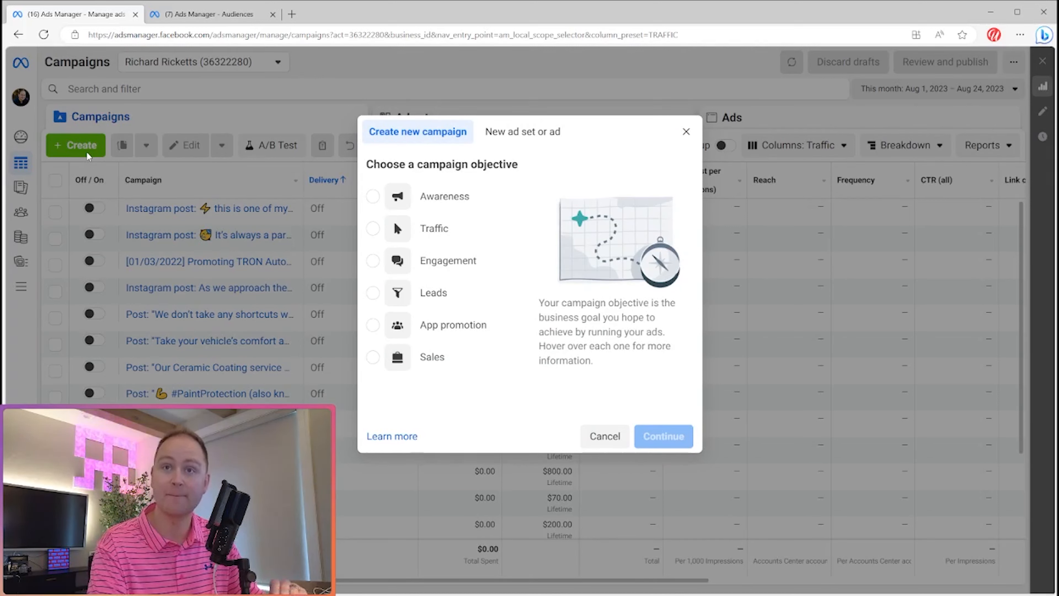
pyautogui.moveTo(449, 300)
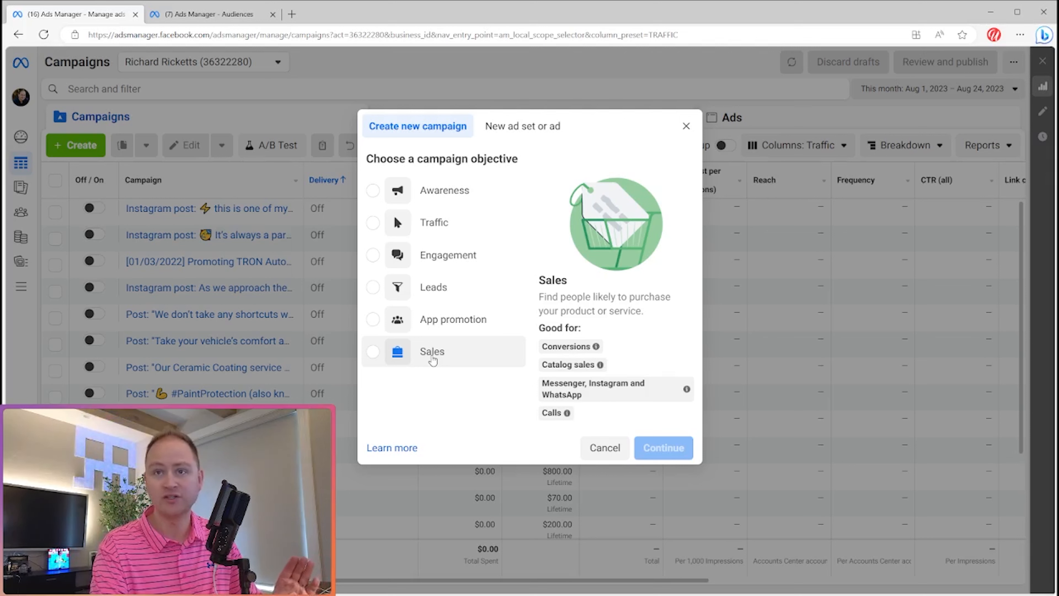
pyautogui.click(454, 293)
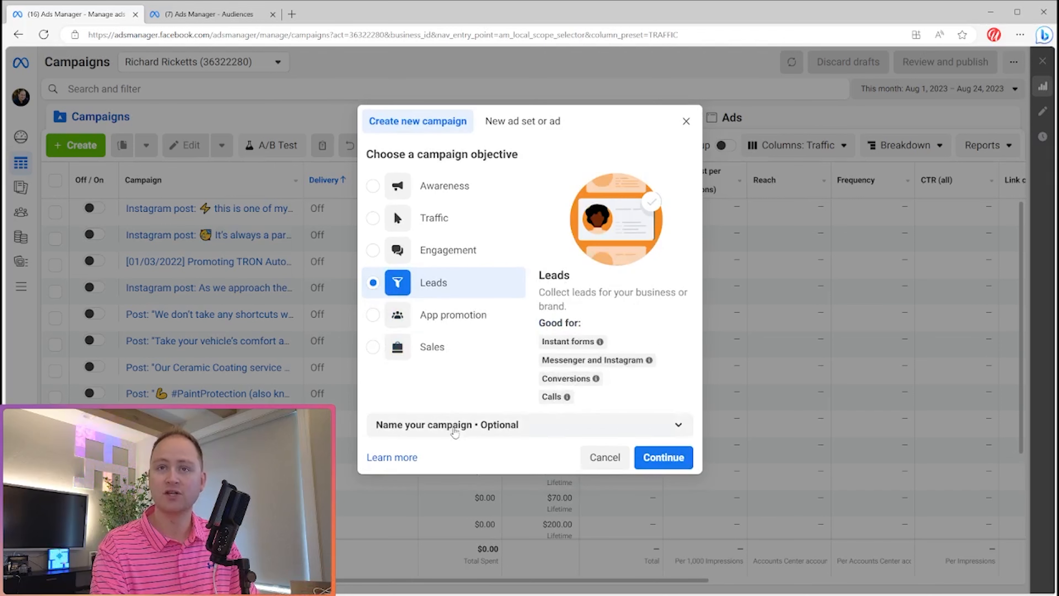
# Open the optional naming section and name the campaign 20230824-ultrabyrich-leads.
pyautogui.click(473, 432)
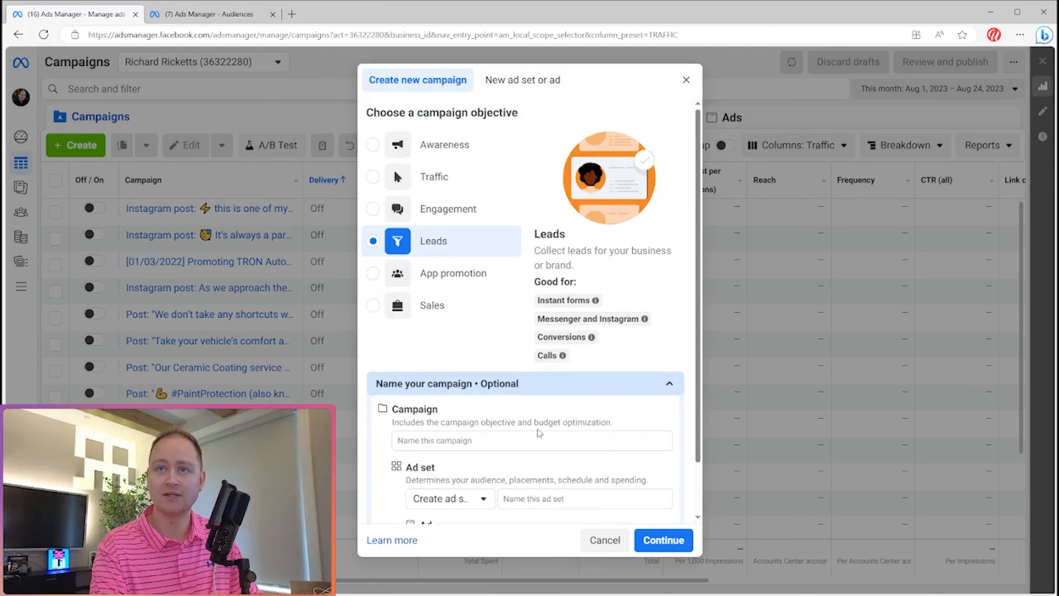
pyautogui.click(477, 438)
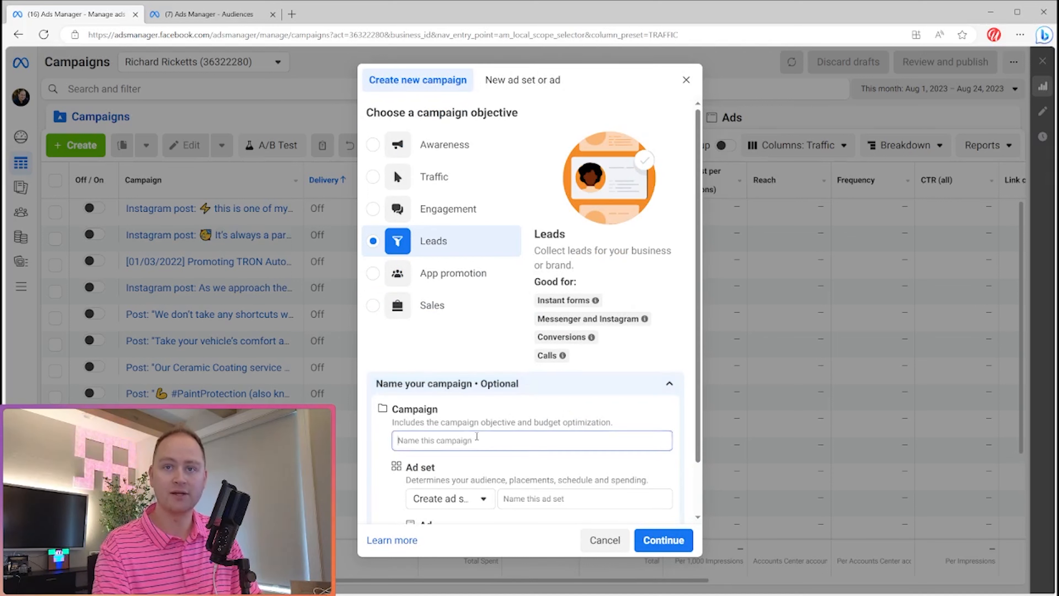
pyautogui.write('2023')
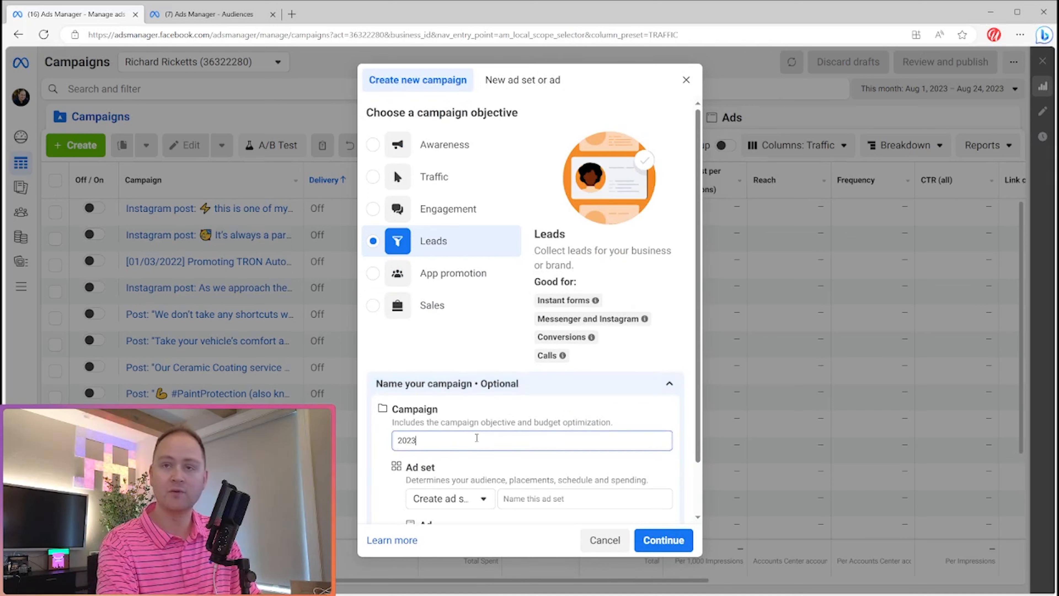
pyautogui.write('0824')
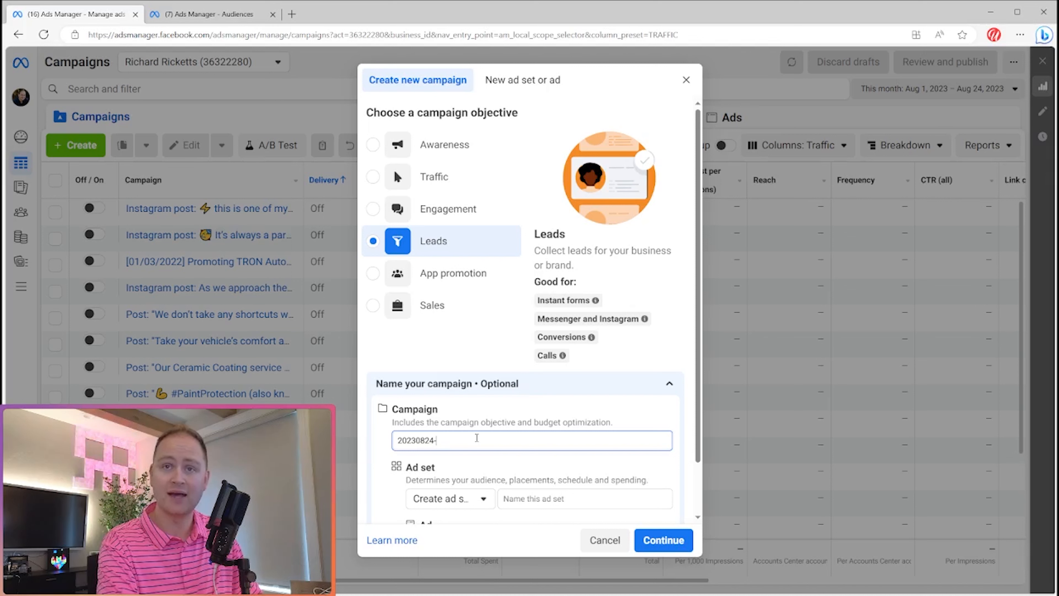
pyautogui.write('-ultra')
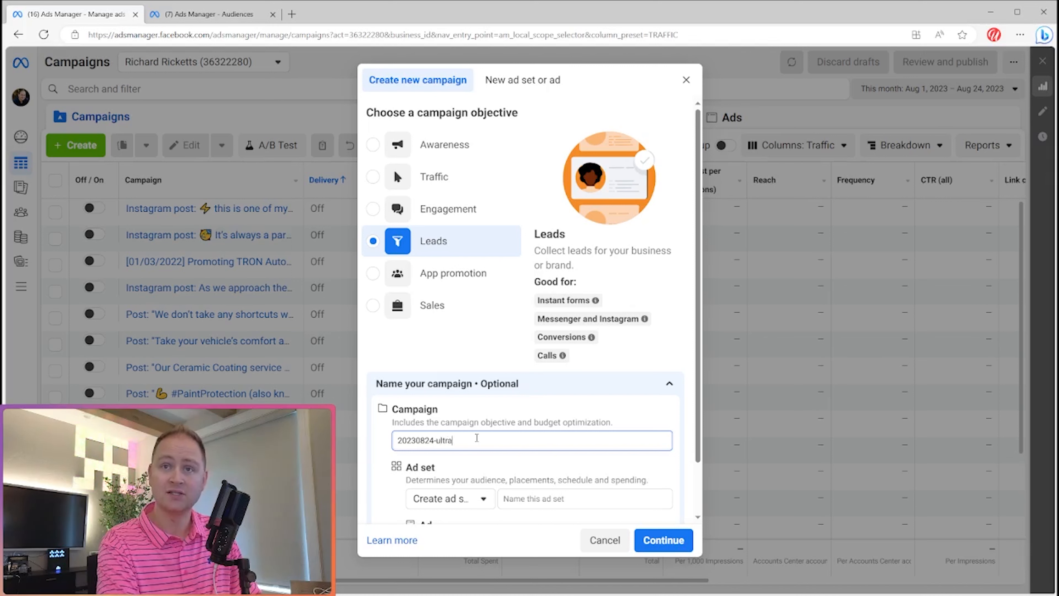
pyautogui.write('bytrich')
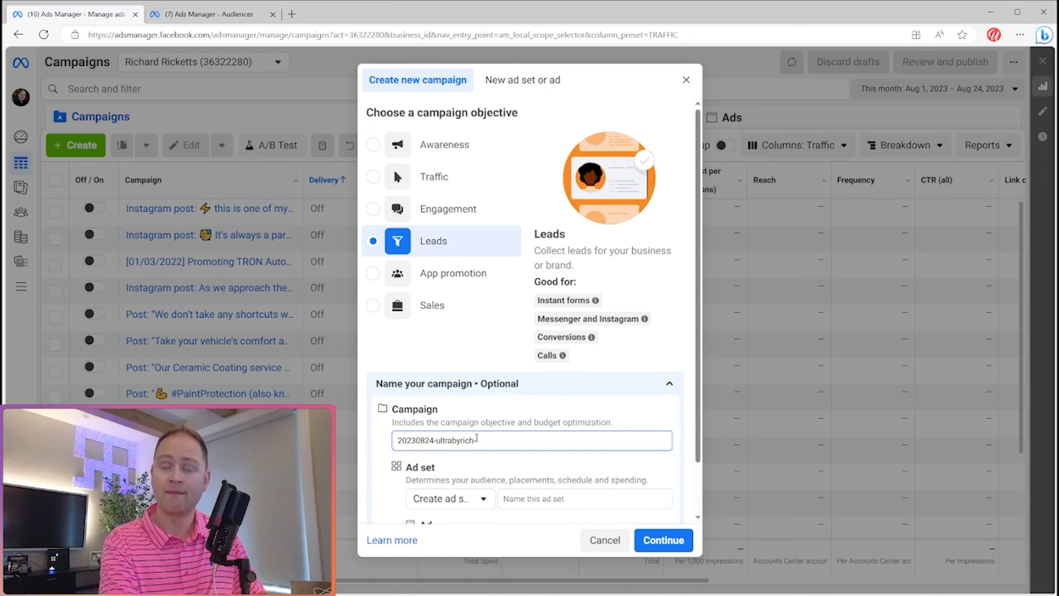
pyautogui.write('-leads')
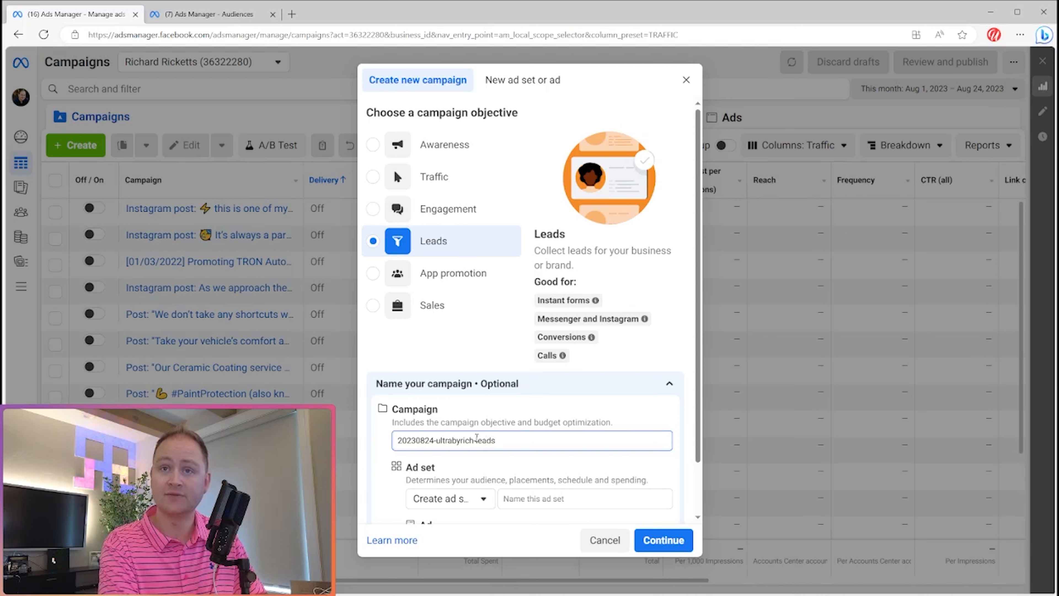
# Copy the campaign name 20230824-ultrabyrich-leads into the ad set name and the ad name.
pyautogui.hotkey('ctrl', 'a')
pyautogui.hotkey('ctrl', 'c')
pyautogui.scroll(-2, 537, 419)
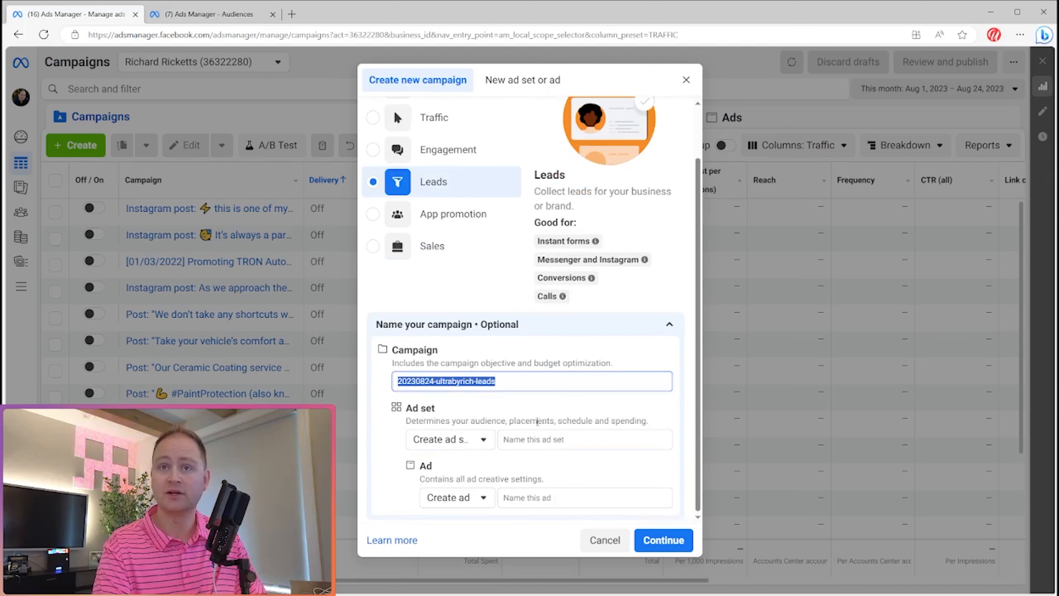
pyautogui.click(563, 443)
pyautogui.hotkey('ctrl', 'v')
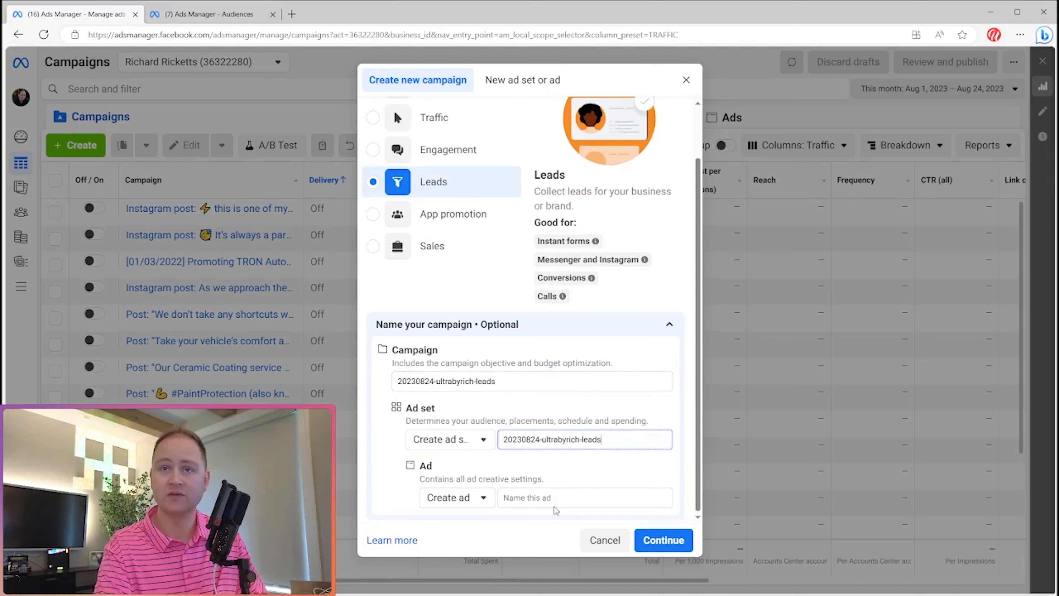
pyautogui.click(549, 505)
pyautogui.hotkey('ctrl', 'v')
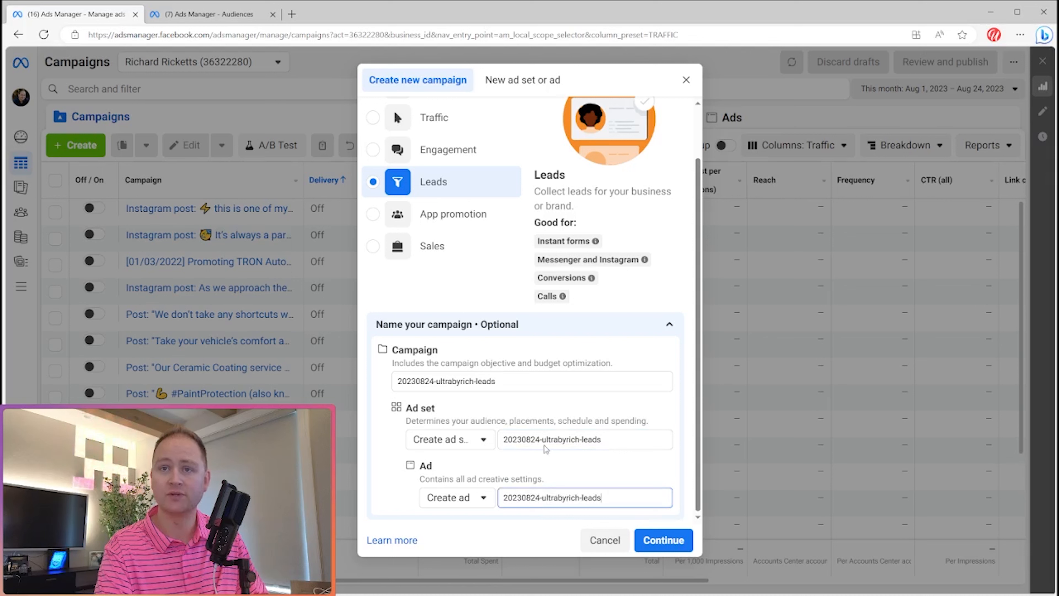
# Check the objective and the three names, and continue to the draft campaign's settings.
pyautogui.doubleClick(592, 438)
pyautogui.doubleClick(594, 499)
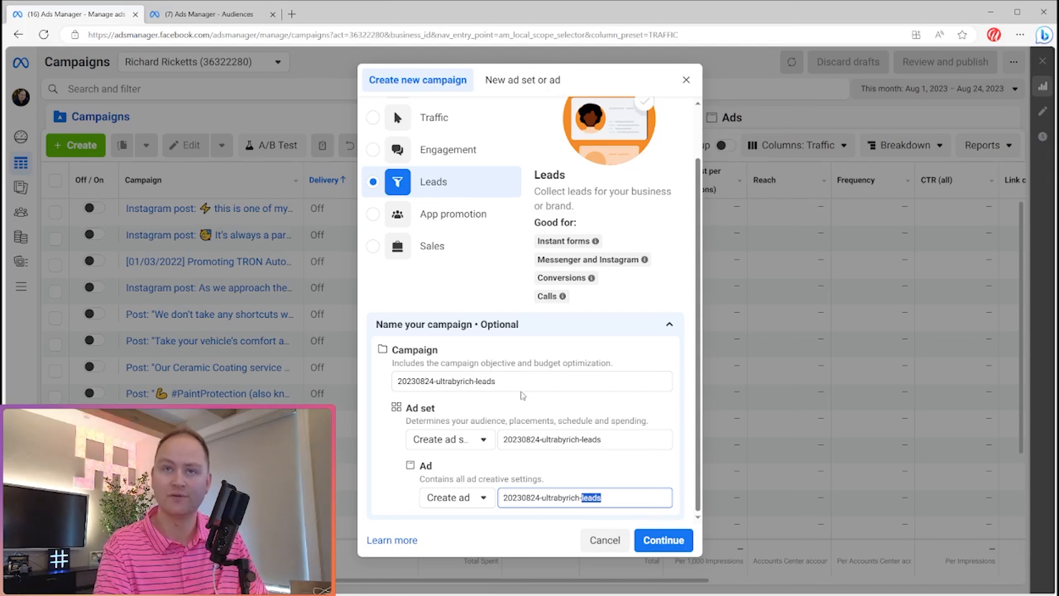
pyautogui.scroll(2, 509, 409)
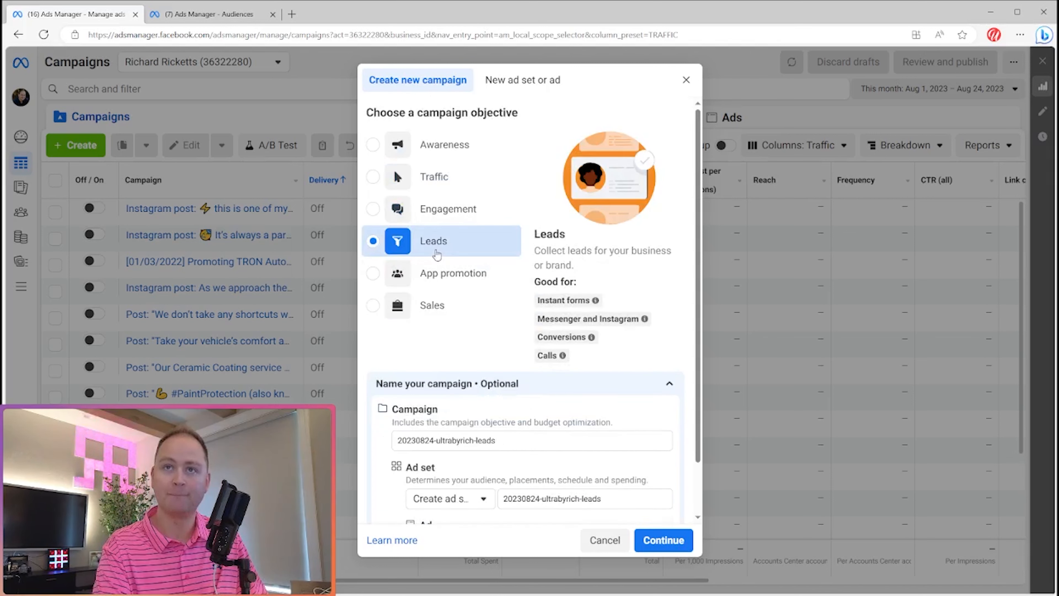
pyautogui.scroll(-2, 436, 254)
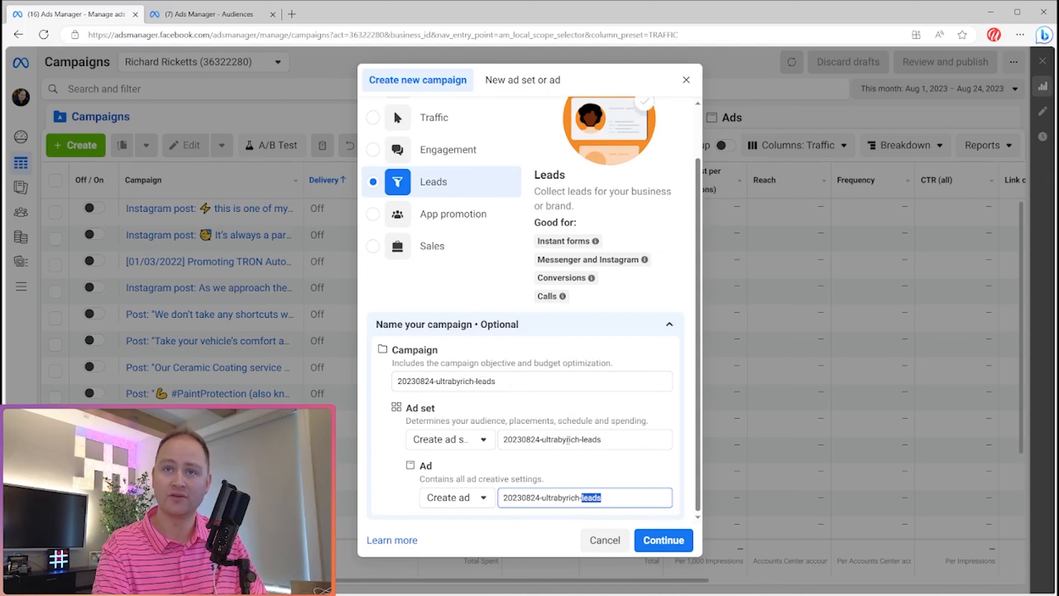
pyautogui.click(648, 542)
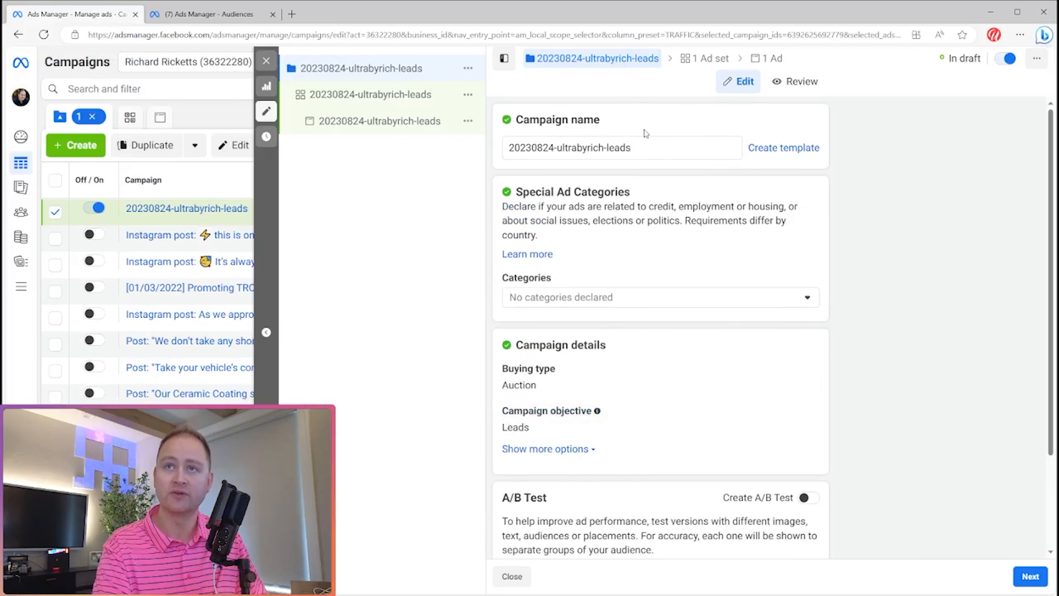
# Review the available special ad categories without declaring any for the campaign.
pyautogui.click(616, 297)
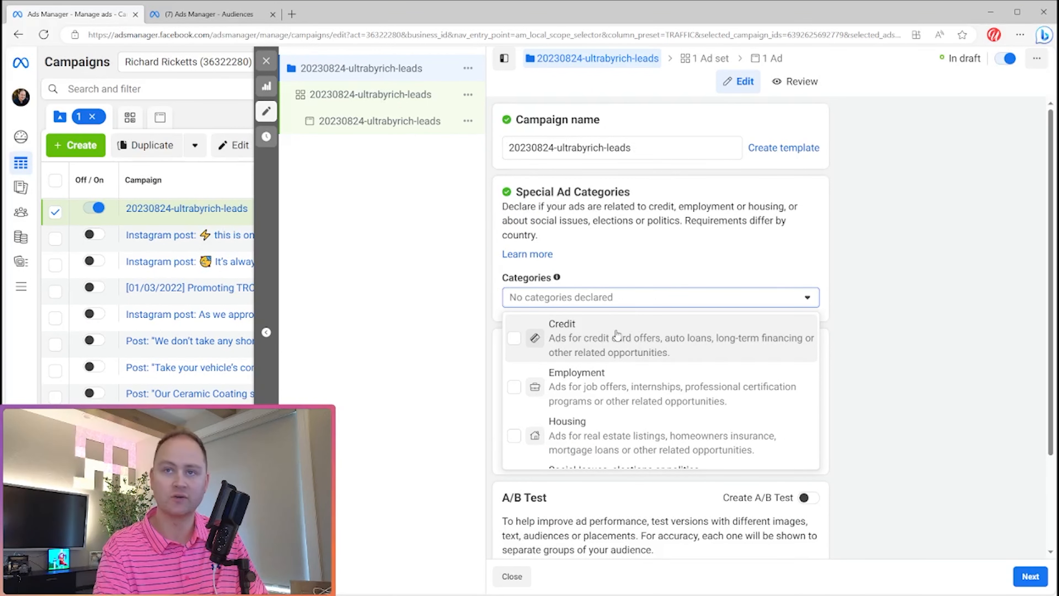
pyautogui.scroll(-3, 621, 376)
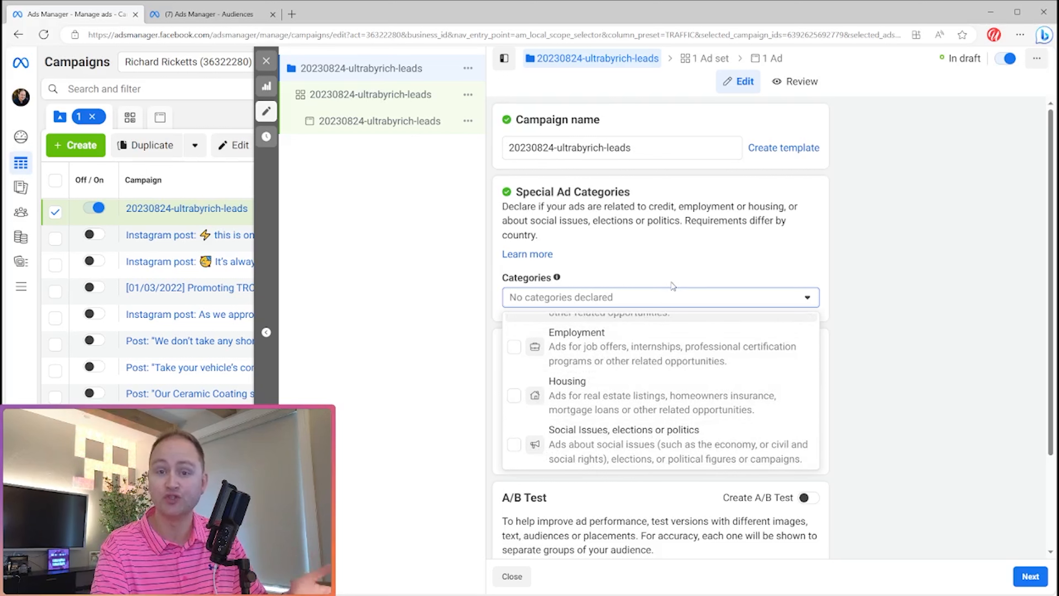
pyautogui.click(665, 297)
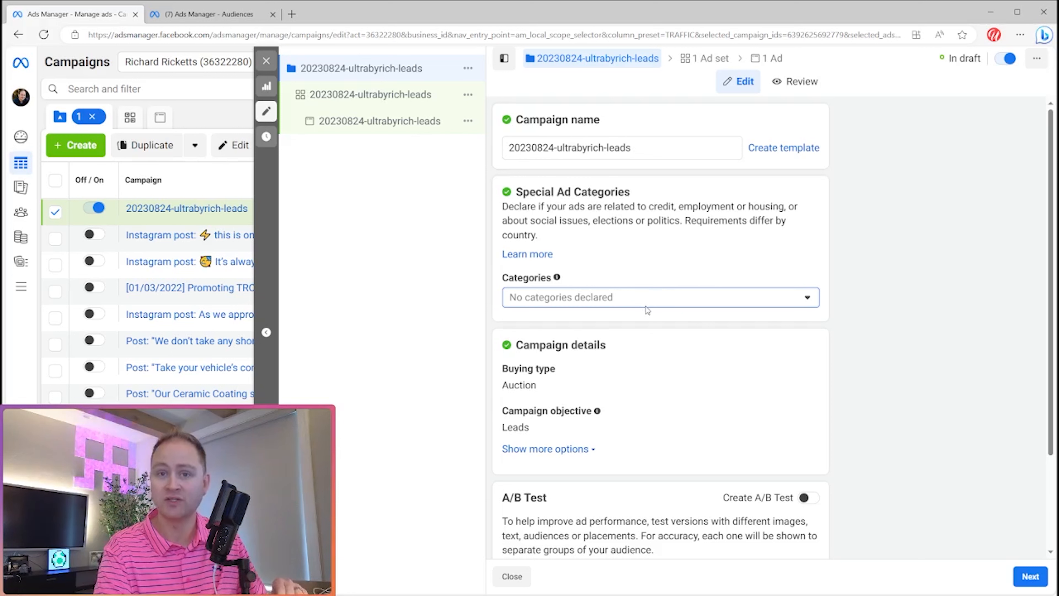
pyautogui.click(629, 305)
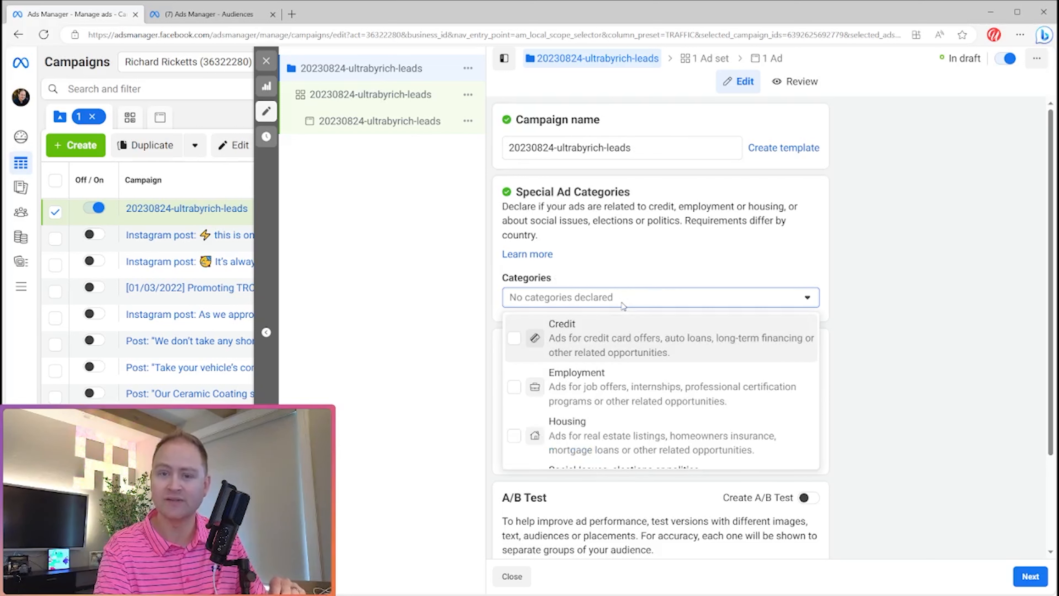
pyautogui.click(631, 277)
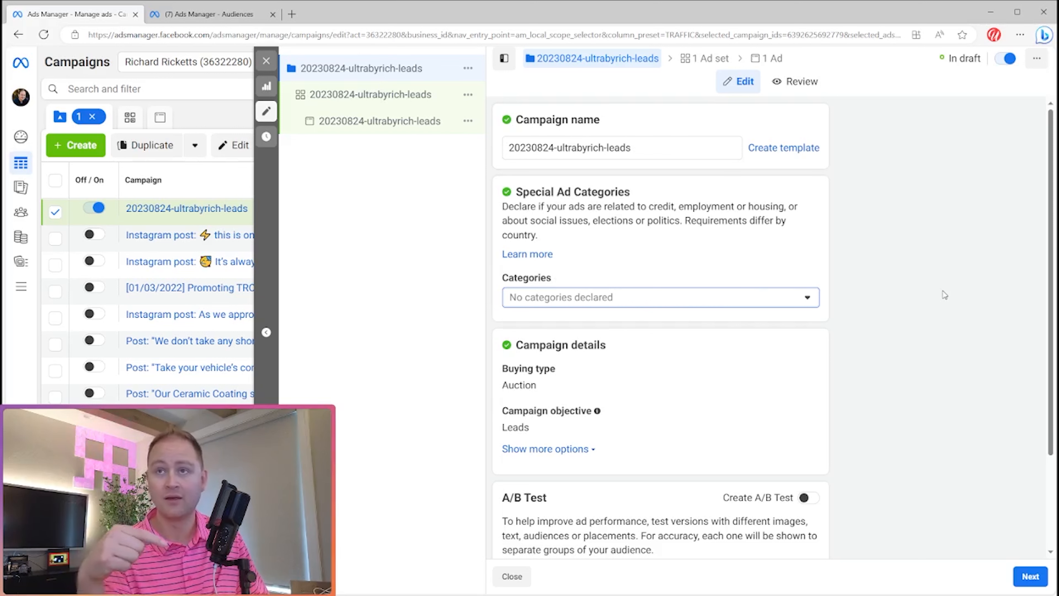
# Expand the additional options in the campaign details and turn on Advantage campaign budget.
pyautogui.scroll(-2, 941, 293)
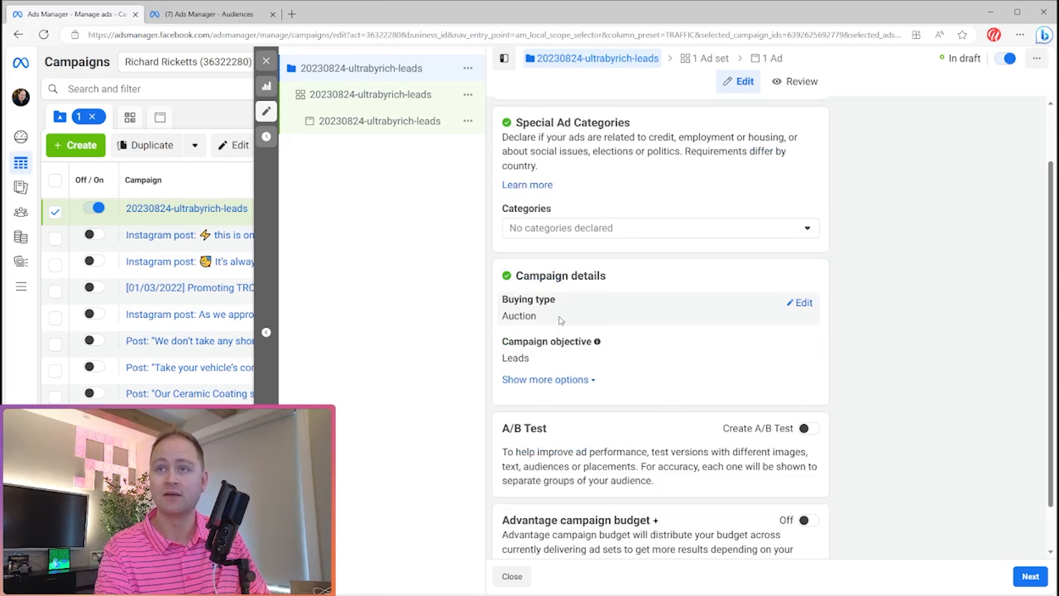
pyautogui.click(577, 380)
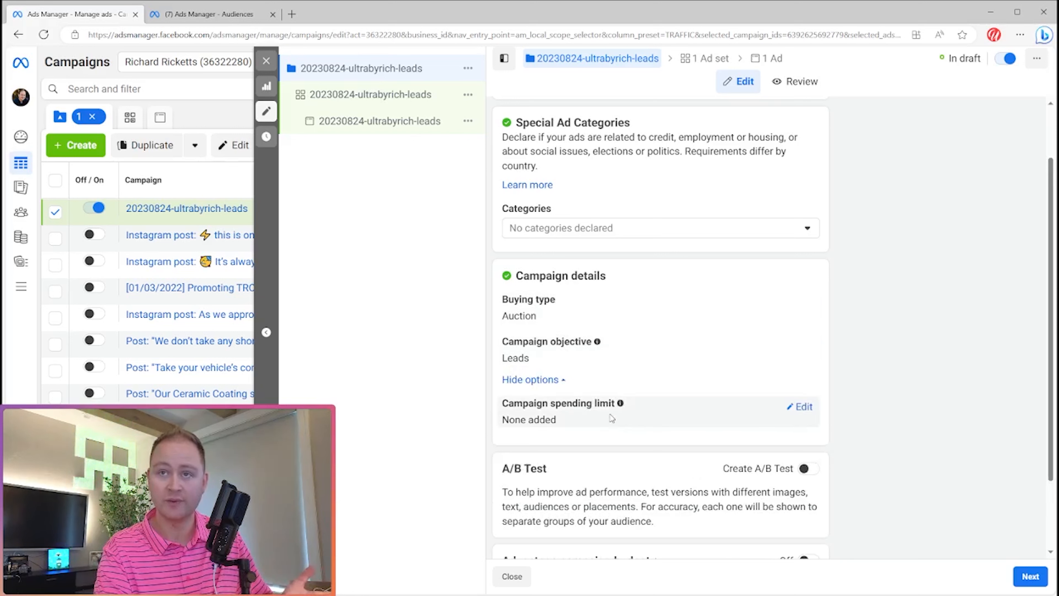
pyautogui.scroll(-2, 685, 368)
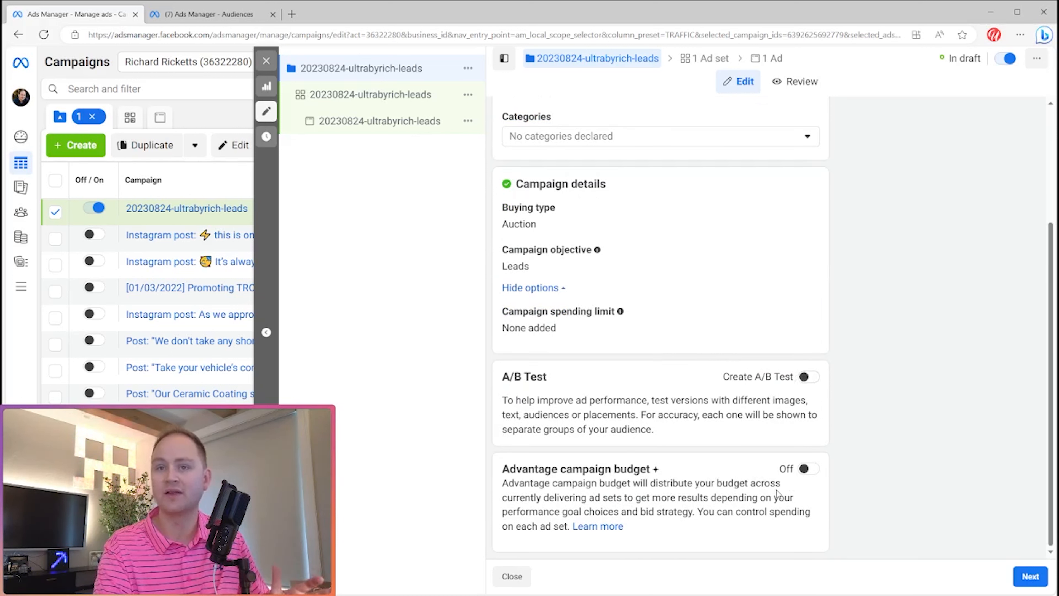
pyautogui.click(808, 468)
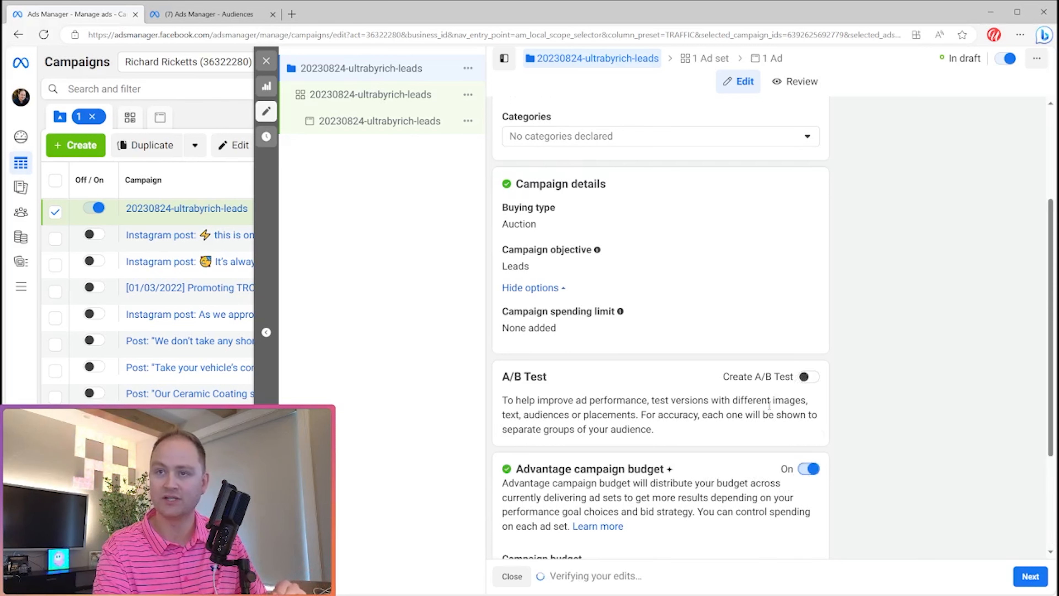
# Set the campaign's daily budget to $100.
pyautogui.scroll(-3, 769, 411)
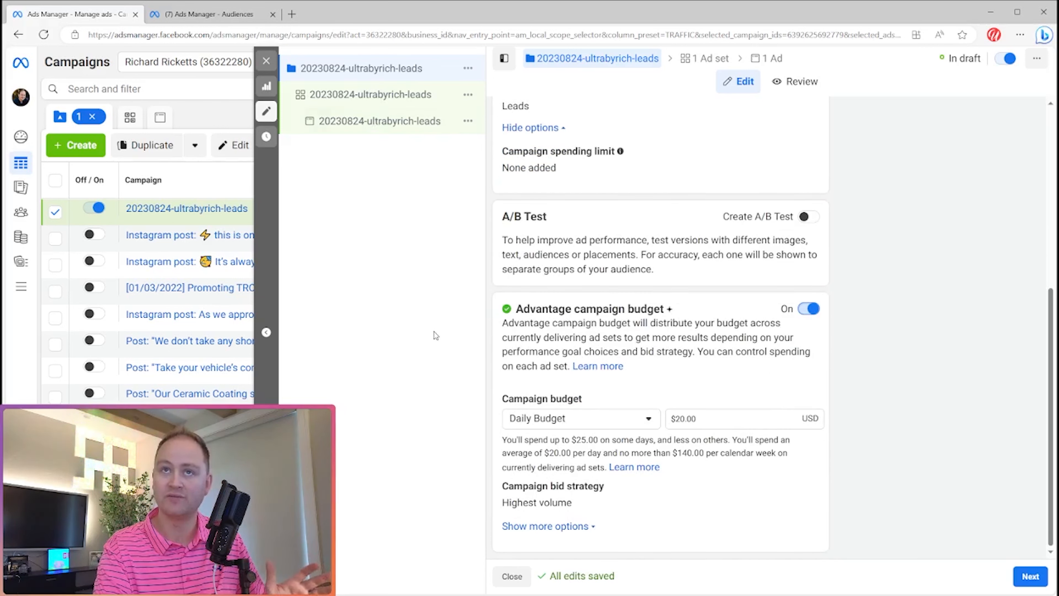
pyautogui.click(713, 415)
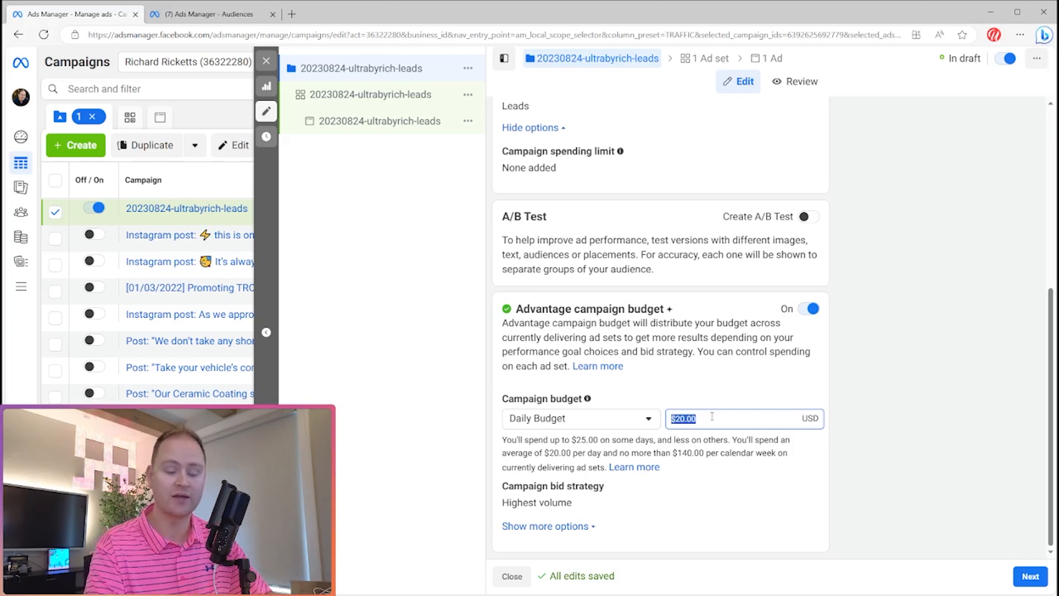
pyautogui.write('100')
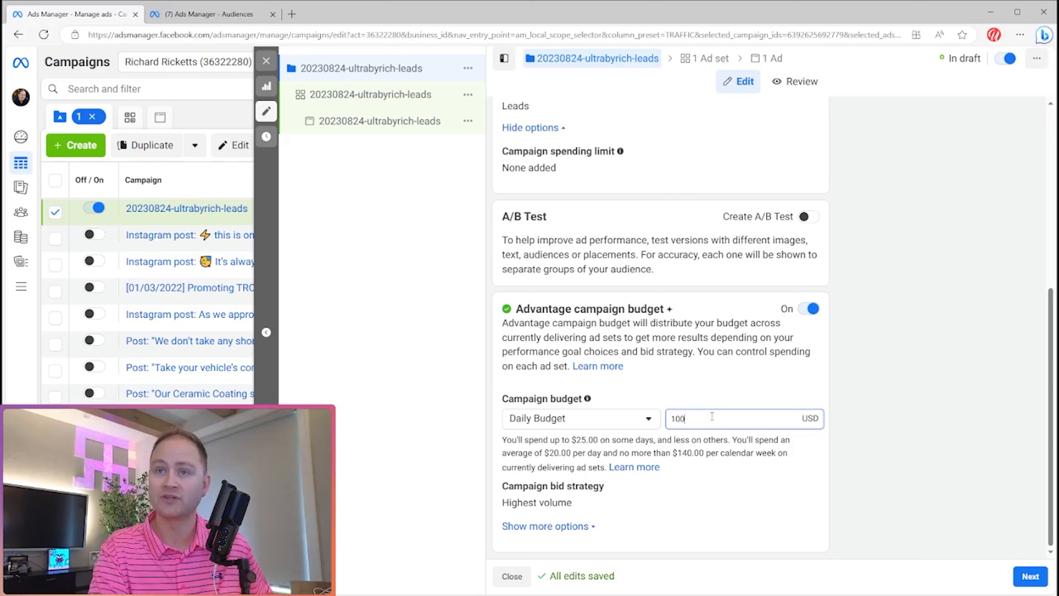
pyautogui.click(880, 408)
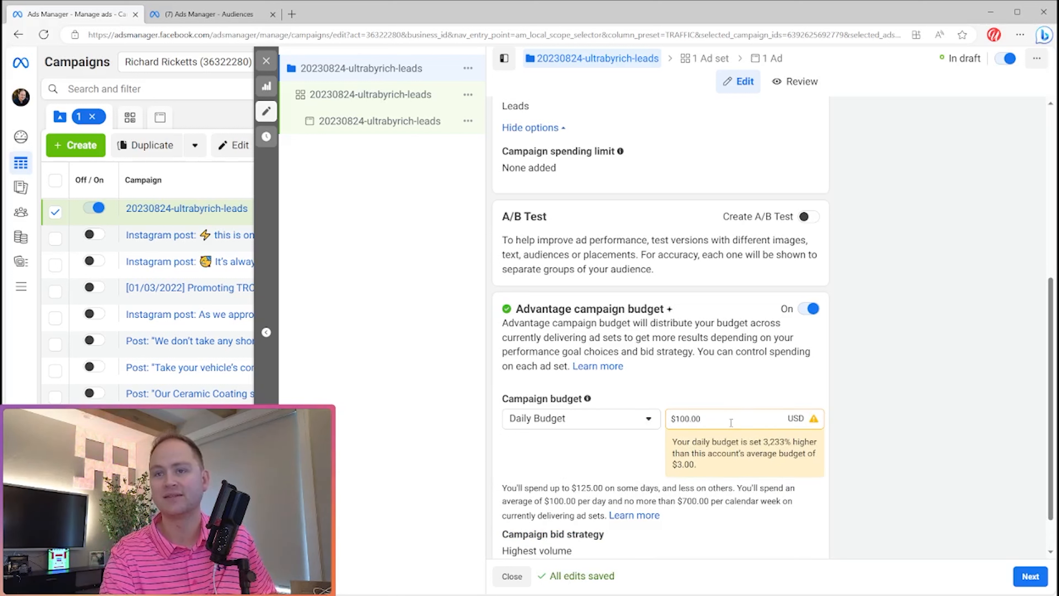
# Change the campaign's daily budget to $15.
pyautogui.scroll(-1, 846, 362)
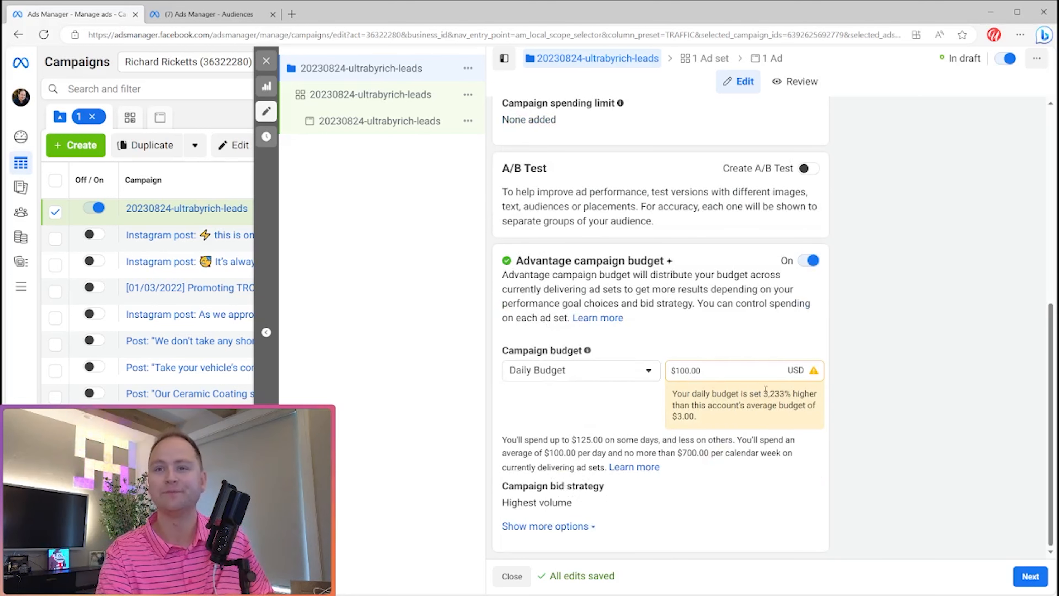
pyautogui.doubleClick(740, 367)
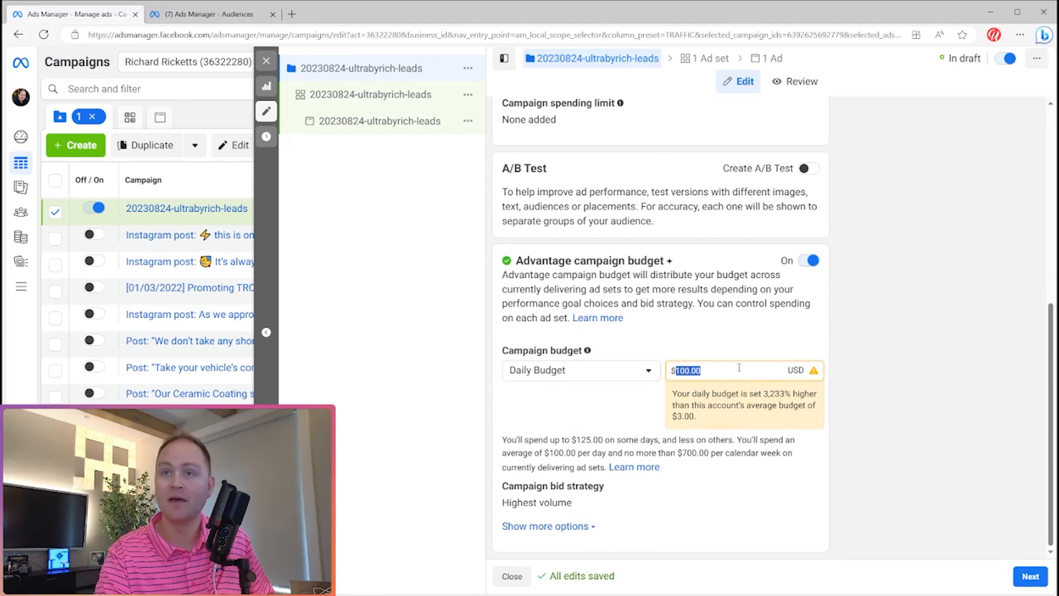
pyautogui.write('15')
pyautogui.click(843, 344)
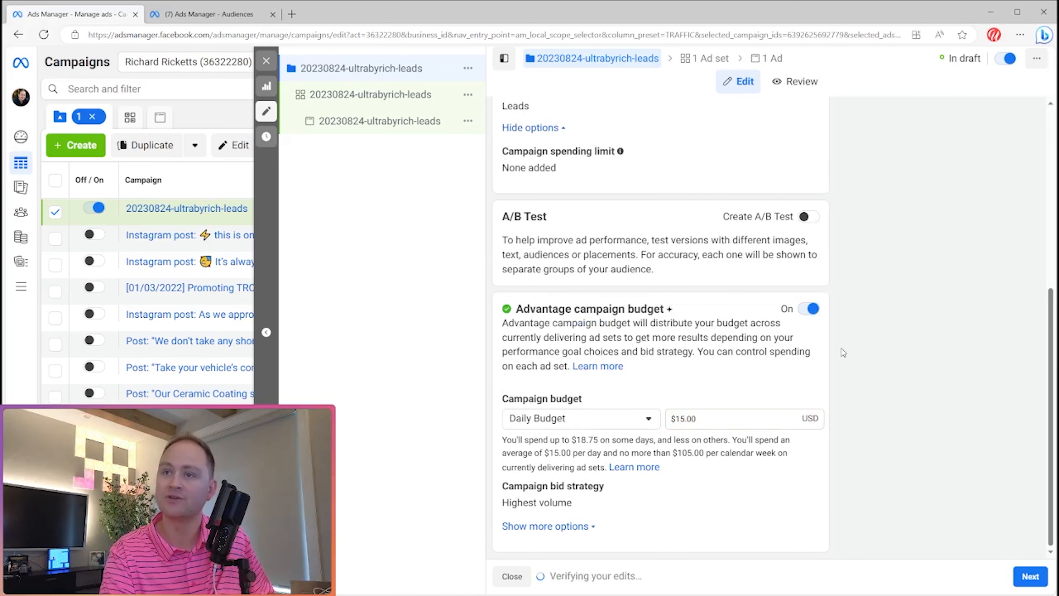
# Set the daily budget of the campaign to $50.
pyautogui.doubleClick(713, 413)
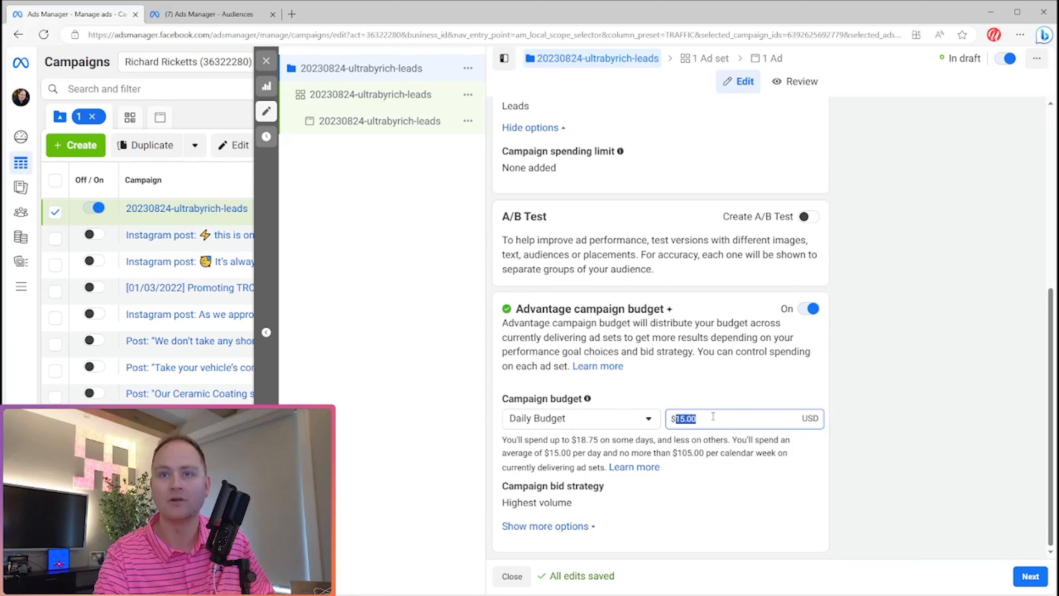
pyautogui.write('50')
pyautogui.click(866, 439)
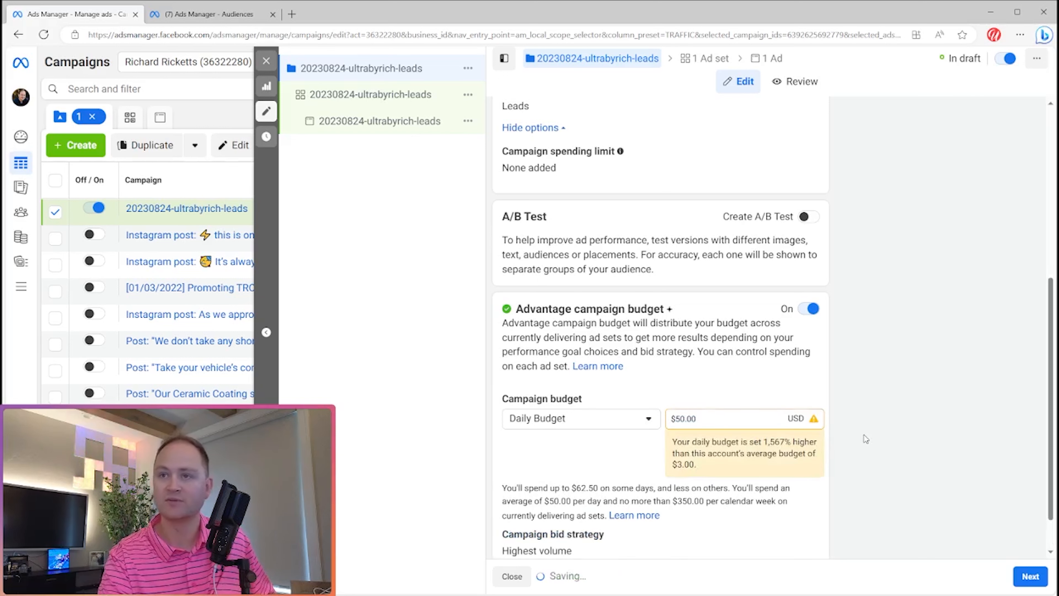
# Expand the additional options under the campaign bid strategy to view the ad scheduling setting.
pyautogui.scroll(-1, 905, 391)
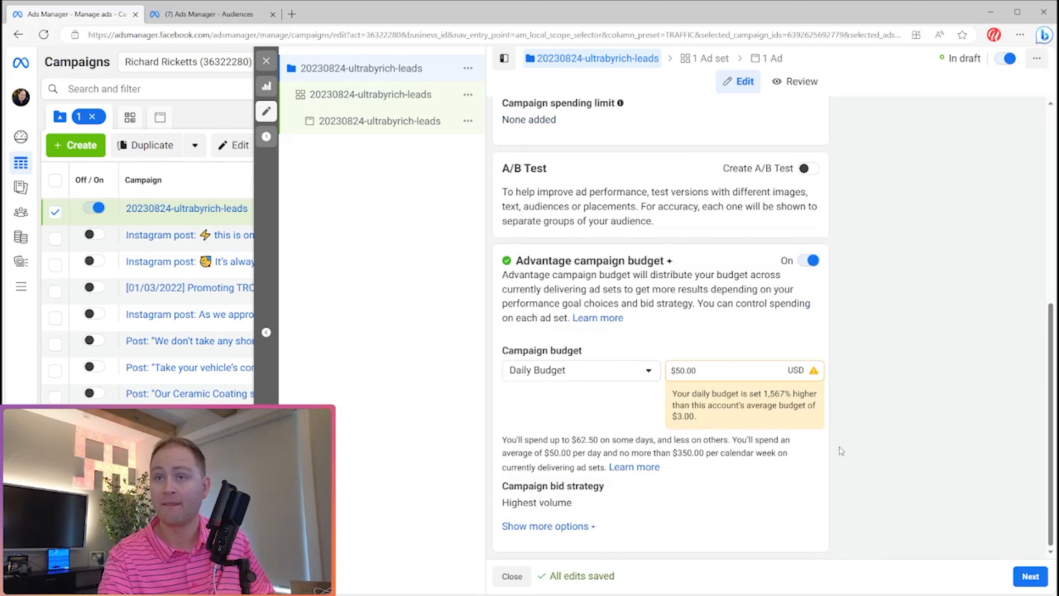
pyautogui.click(551, 527)
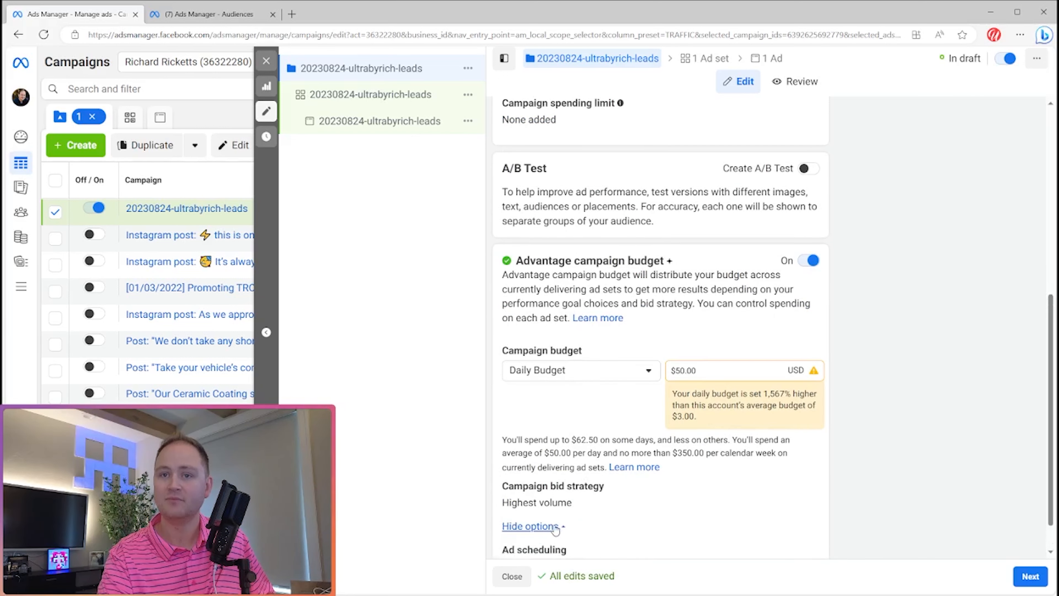
pyautogui.scroll(-1, 631, 498)
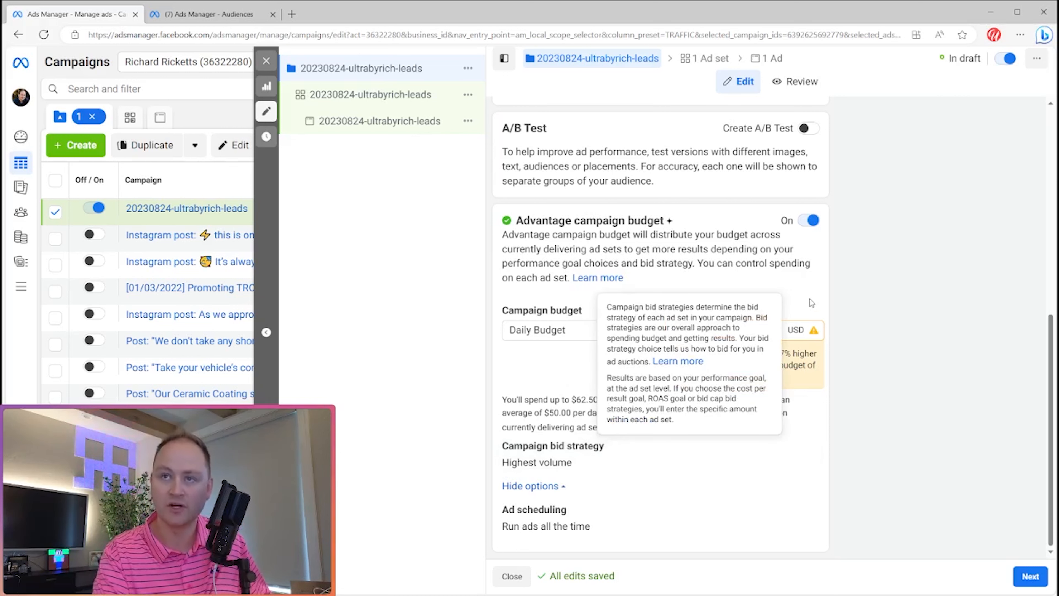
# Try daily budgets of $25 and $50 for the campaign.
pyautogui.doubleClick(739, 330)
pyautogui.write('25')
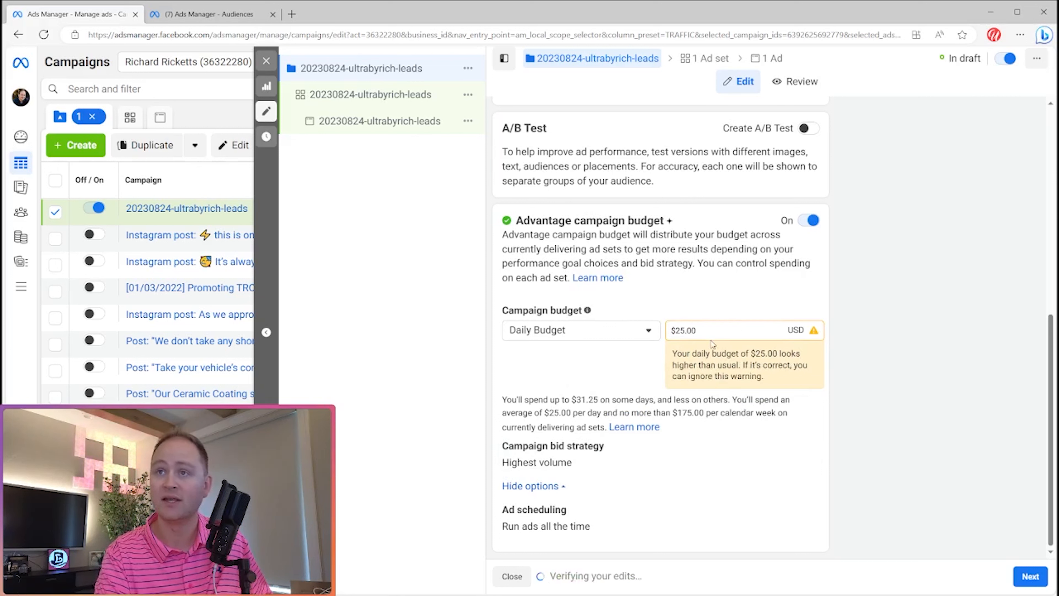
pyautogui.doubleClick(703, 334)
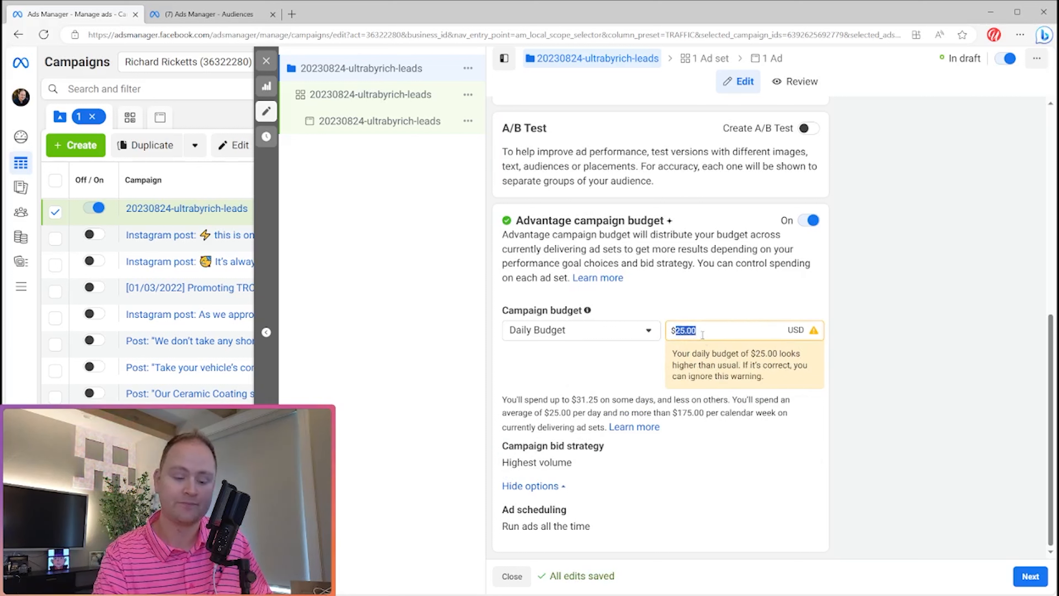
pyautogui.write('50')
# Set the campaign's daily budget to $100.
pyautogui.doubleClick(703, 333)
pyautogui.write('100')
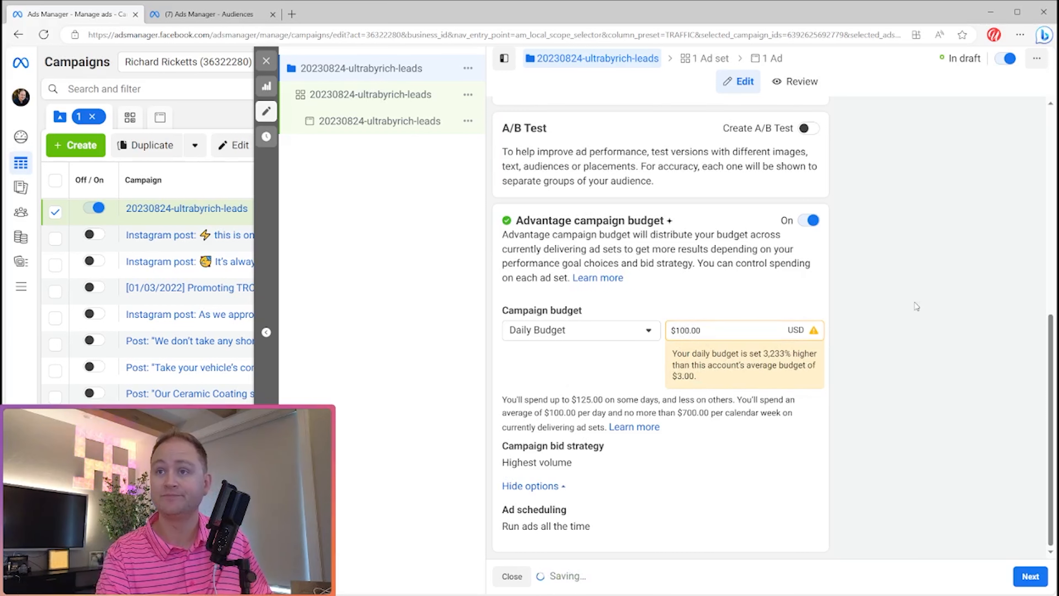
# Continue to the ad set settings and choose Website as the conversion location.
pyautogui.click(1026, 576)
pyautogui.click(672, 279)
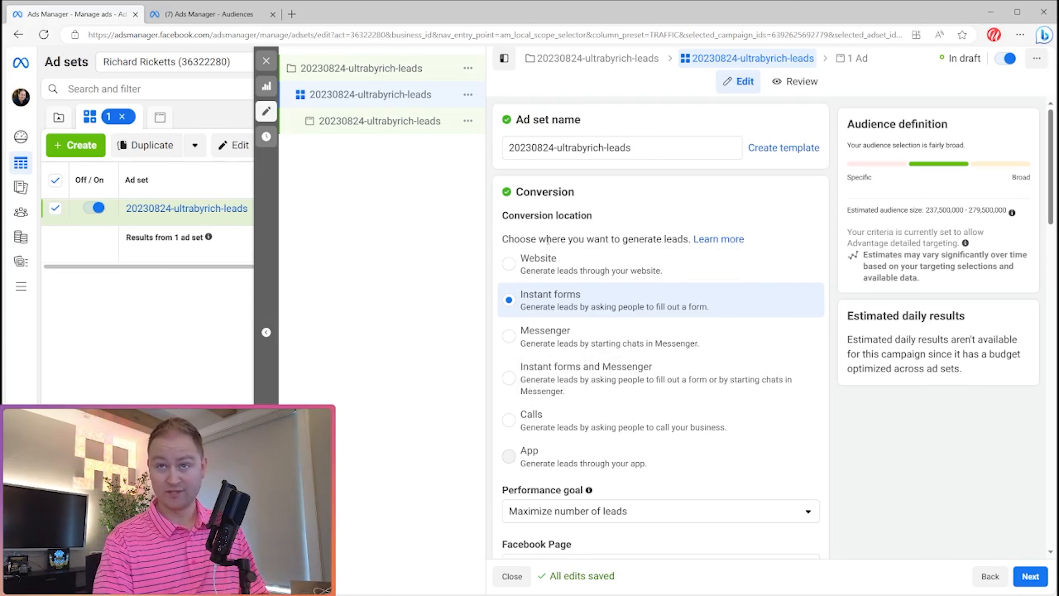
pyautogui.click(567, 267)
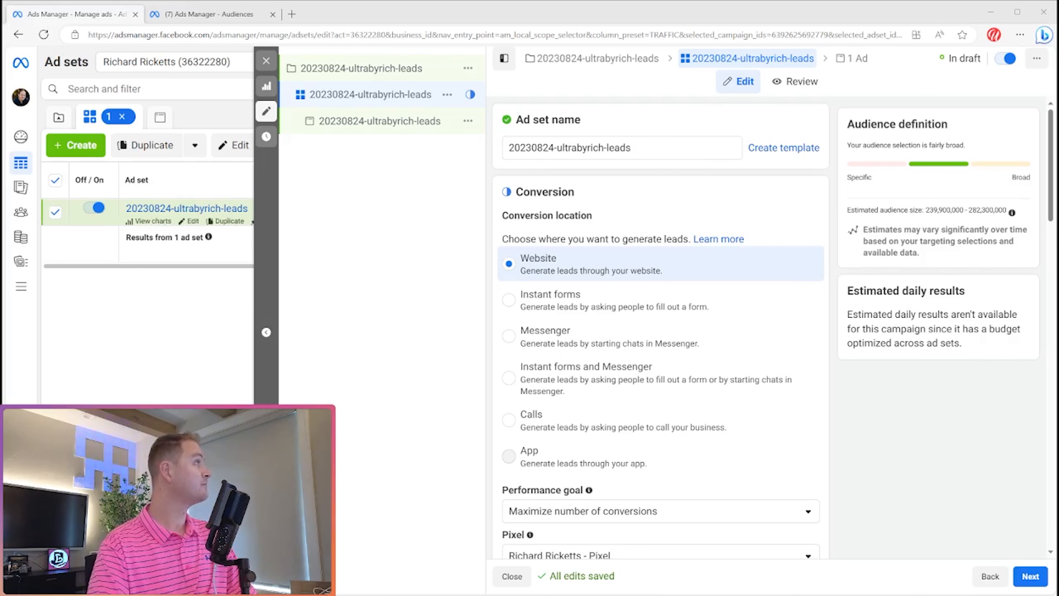
pyautogui.click(292, 14)
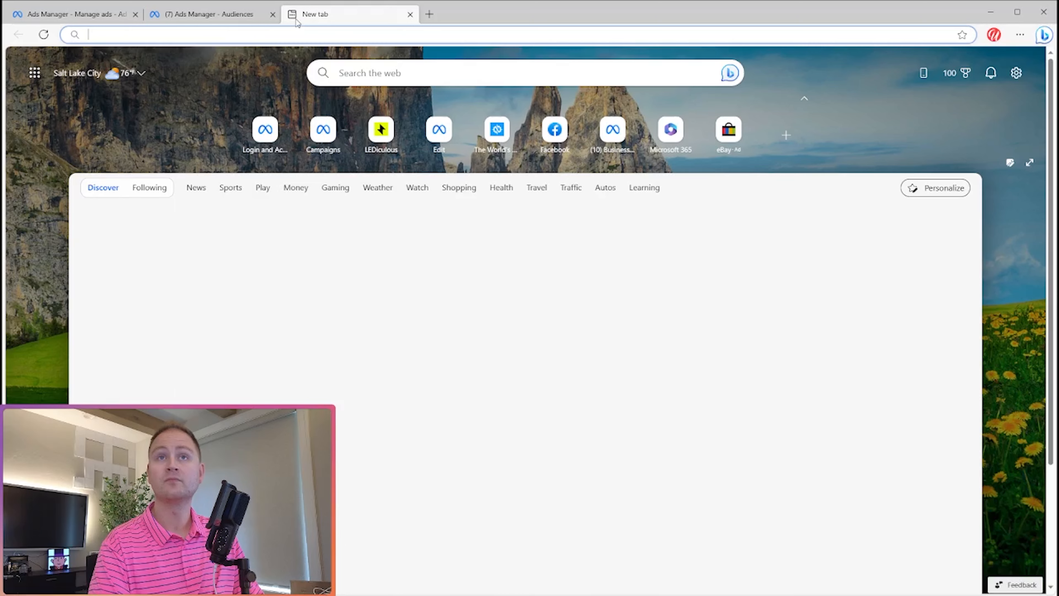
pyautogui.write('https://www.ultrabyrich.com/consulting')
pyautogui.press('Return')
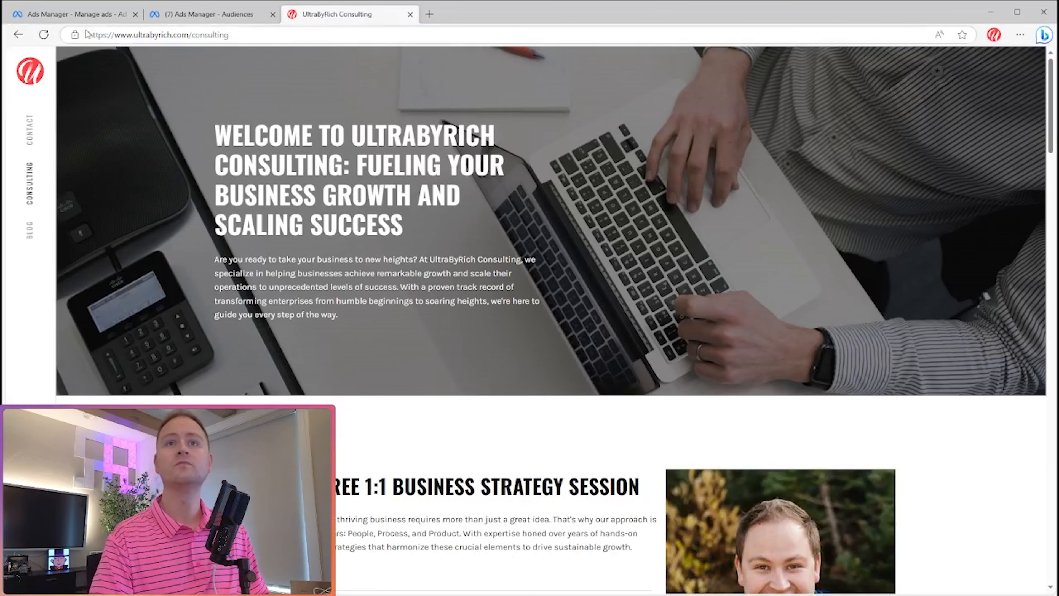
pyautogui.click(125, 35)
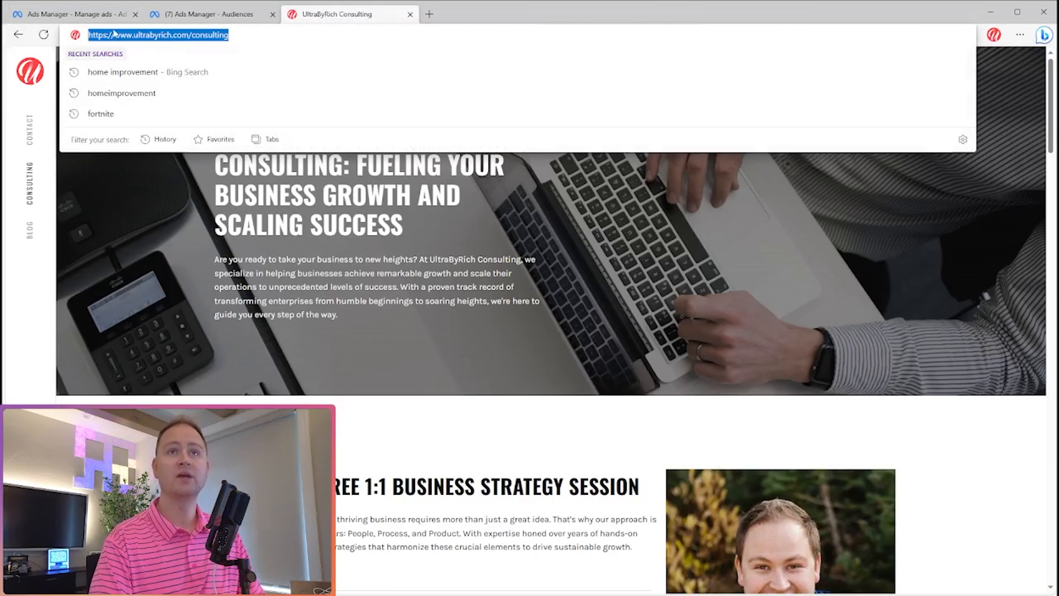
pyautogui.click(75, 14)
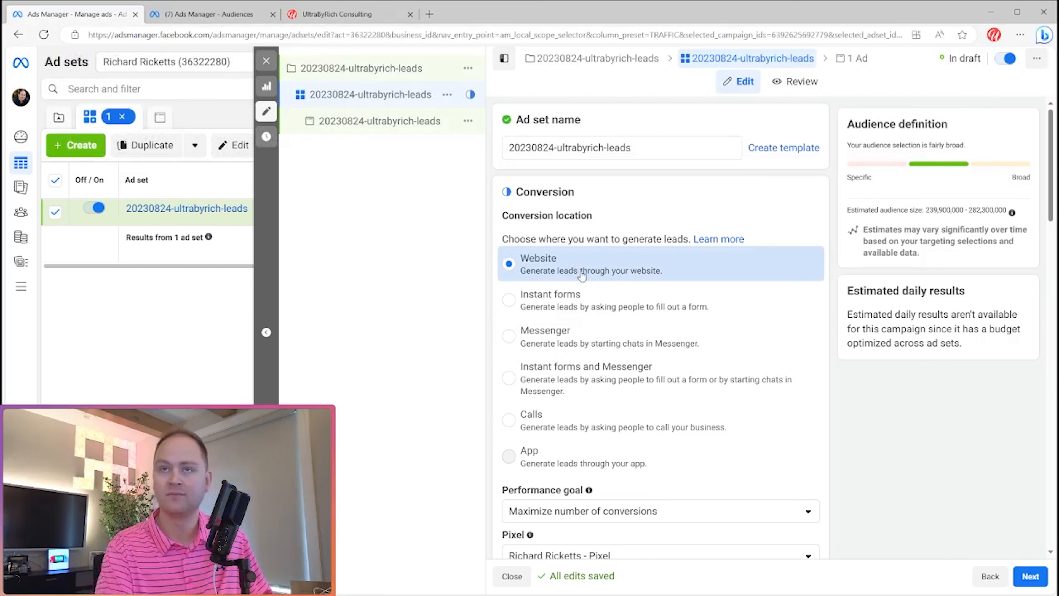
# Review the available performance goals, including the other goals, and select Maximize number of conversions for the ad set.
pyautogui.scroll(-5, 579, 275)
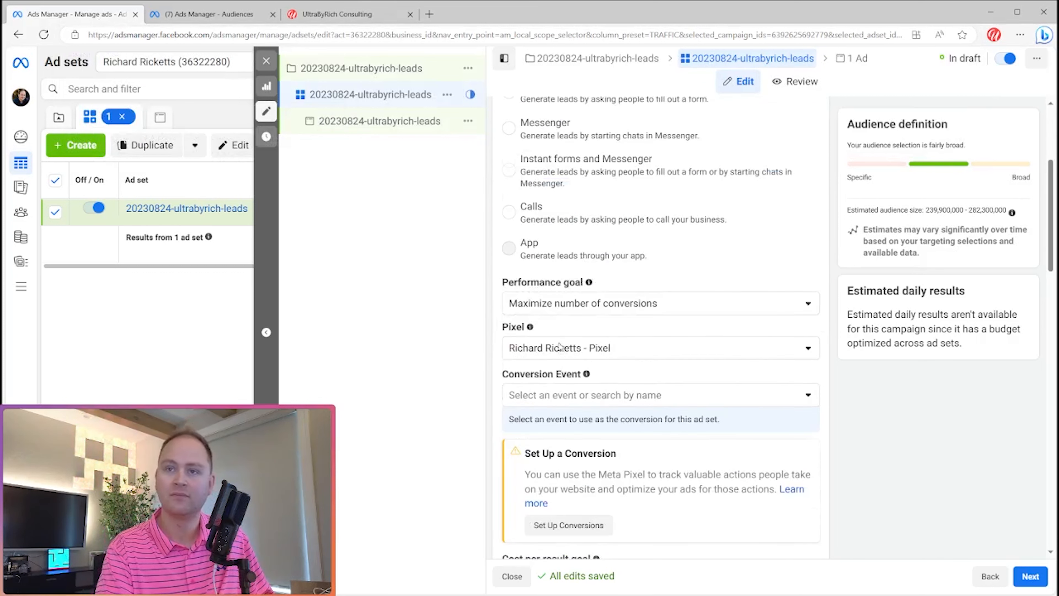
pyautogui.click(551, 304)
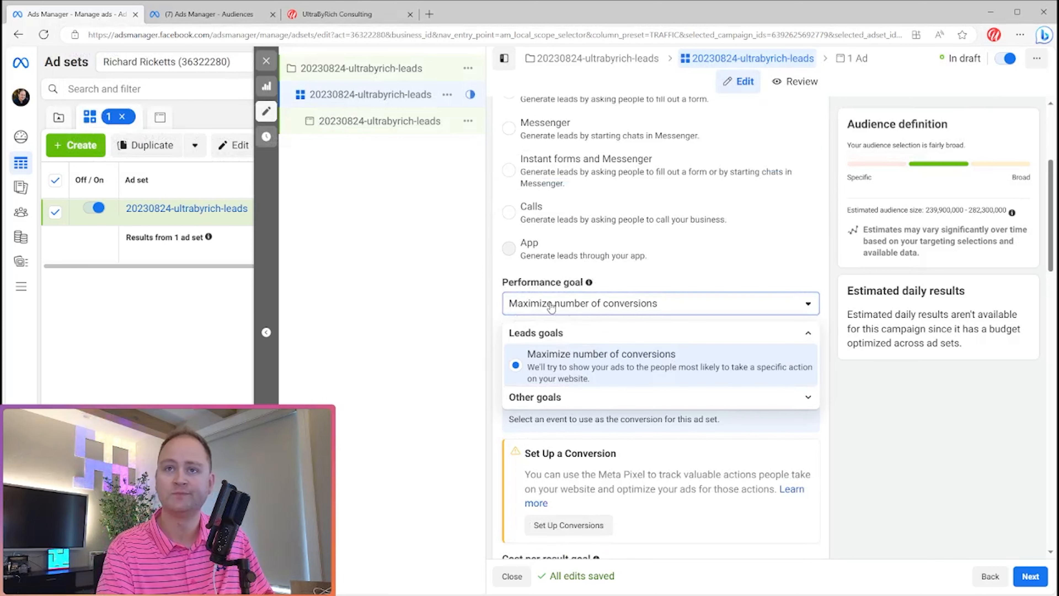
pyautogui.click(563, 398)
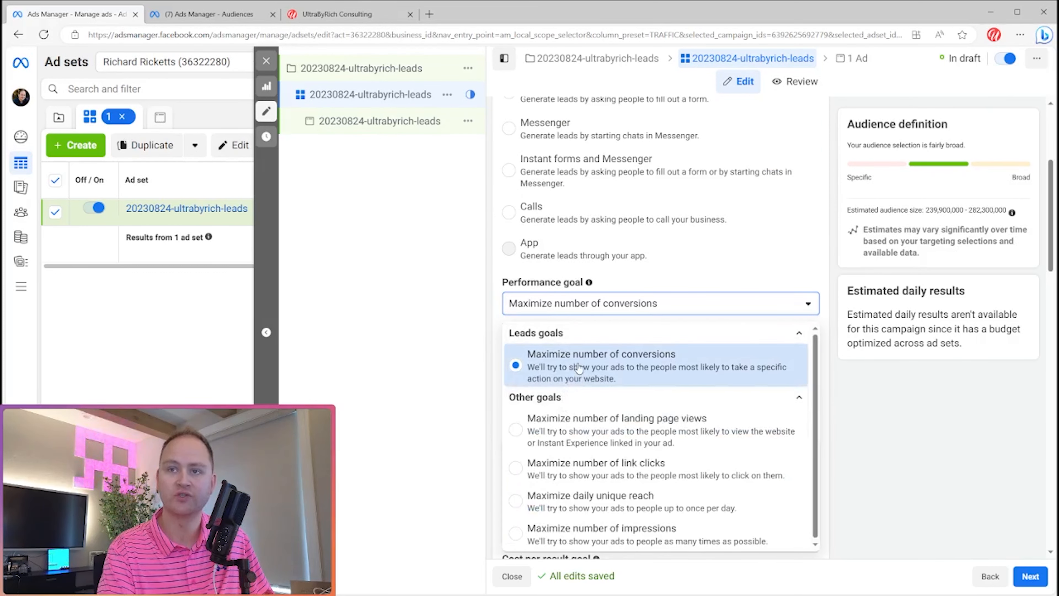
pyautogui.click(526, 365)
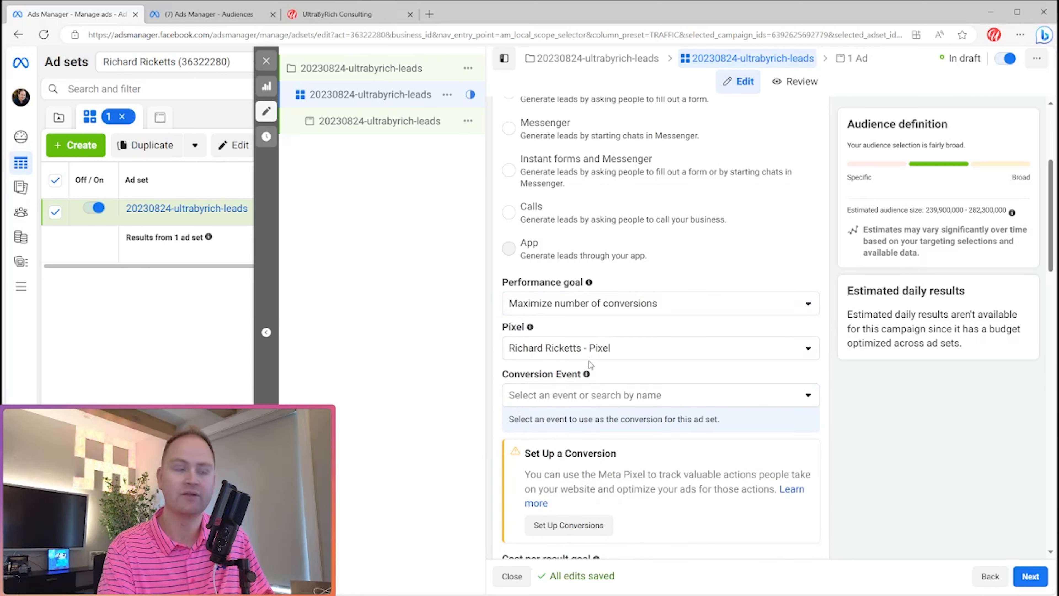
# Look through the available conversion events and start creating a custom conversion.
pyautogui.click(588, 397)
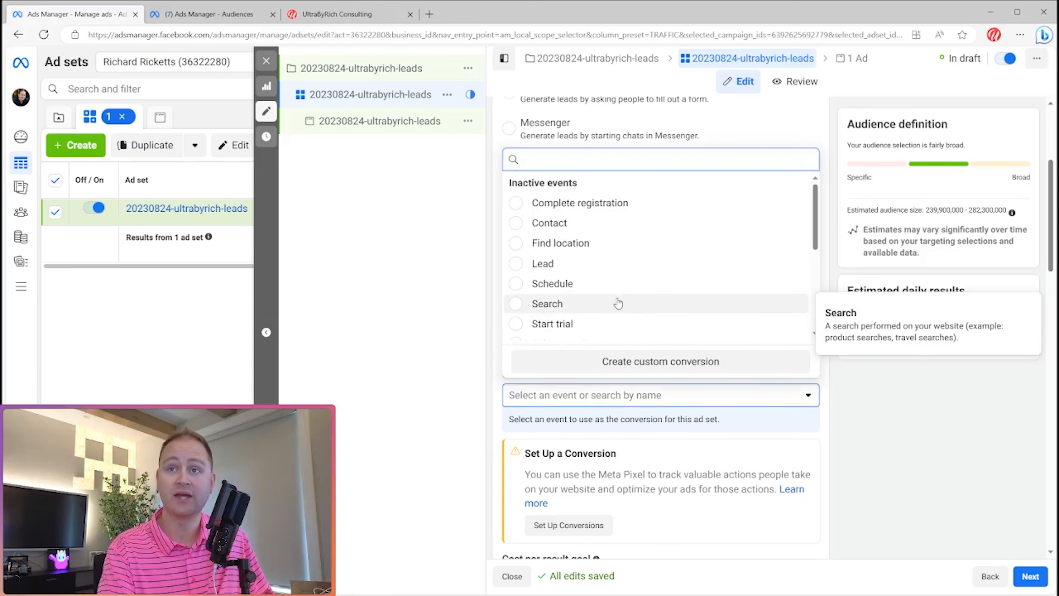
pyautogui.scroll(-1, 620, 306)
pyautogui.scroll(-5, 643, 328)
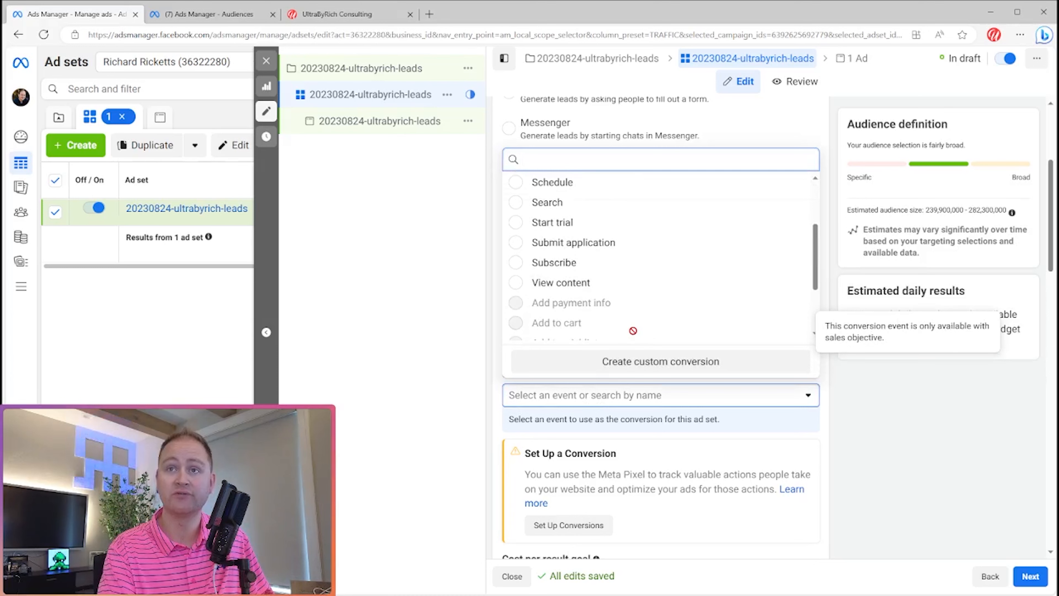
pyautogui.click(681, 363)
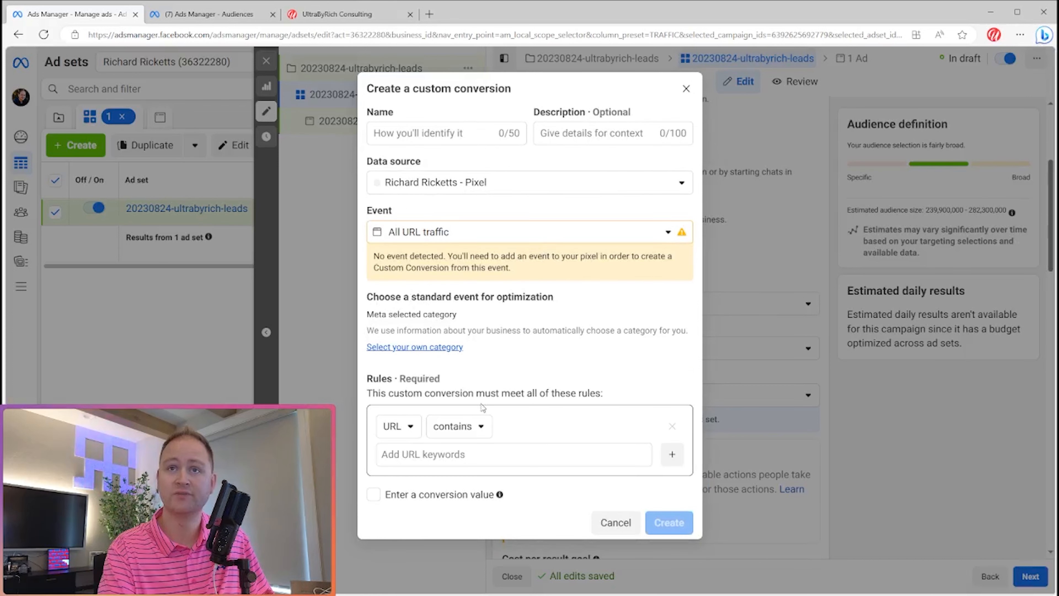
# Name the custom conversion ultrabyrich-new-lead.
pyautogui.click(479, 142)
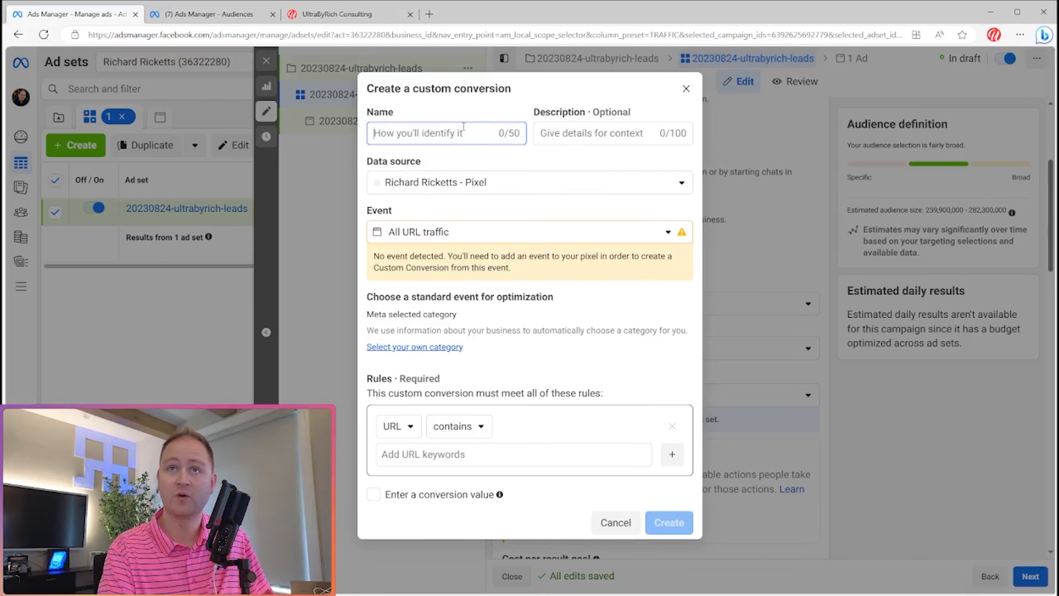
pyautogui.write('ultrab-new-lea')
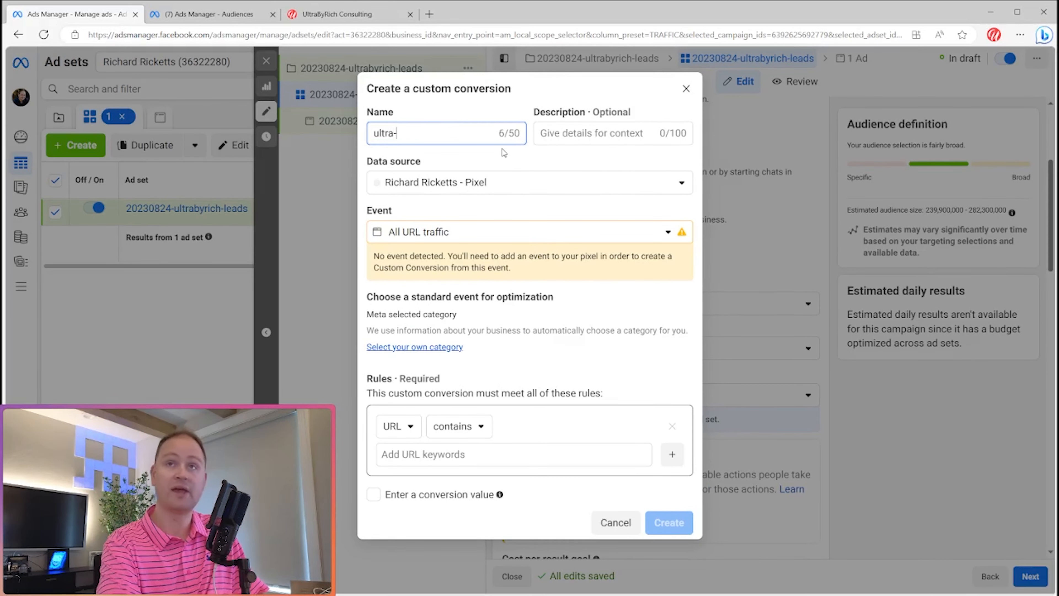
pyautogui.write('d')
pyautogui.press('Home')
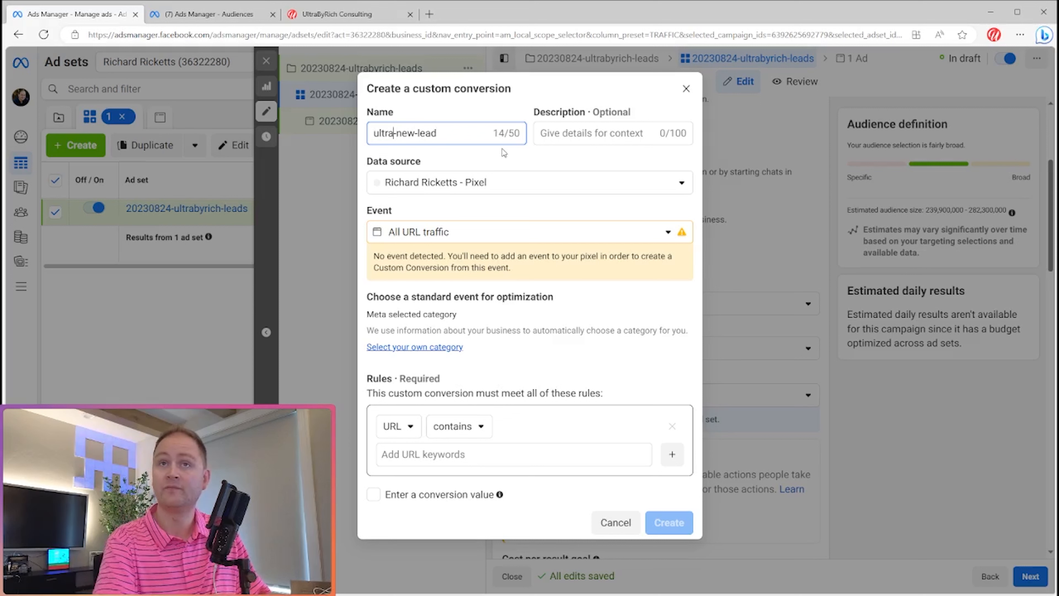
pyautogui.press('Right')
pyautogui.press('Right')
pyautogui.press('Right')
pyautogui.press('Right')
pyautogui.press('Right')
pyautogui.write('byrich')
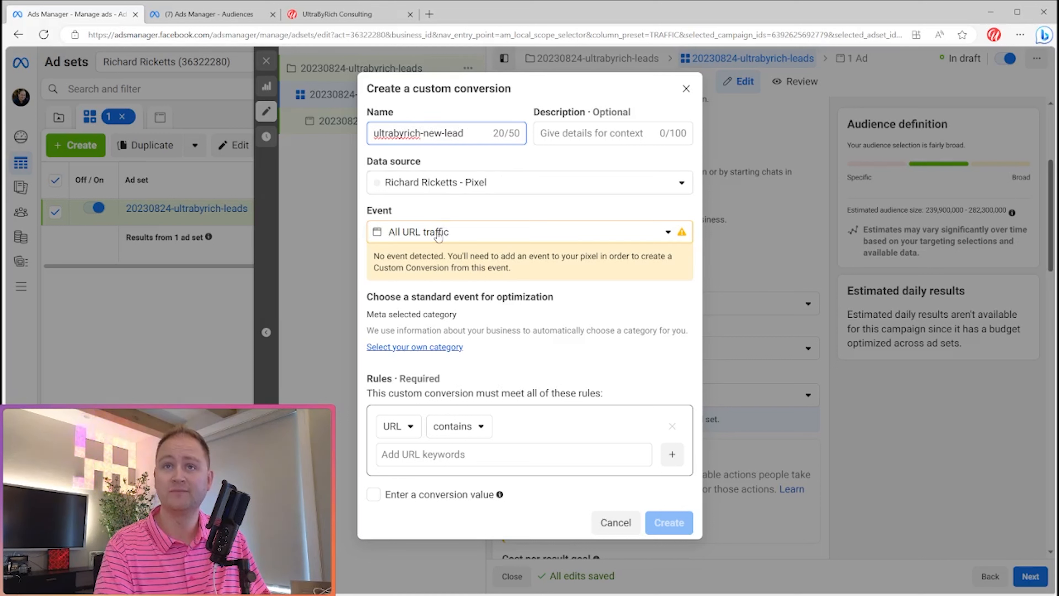
# Choose Lead as the custom conversion's standard event for optimization instead of the Meta selected category.
pyautogui.click(391, 348)
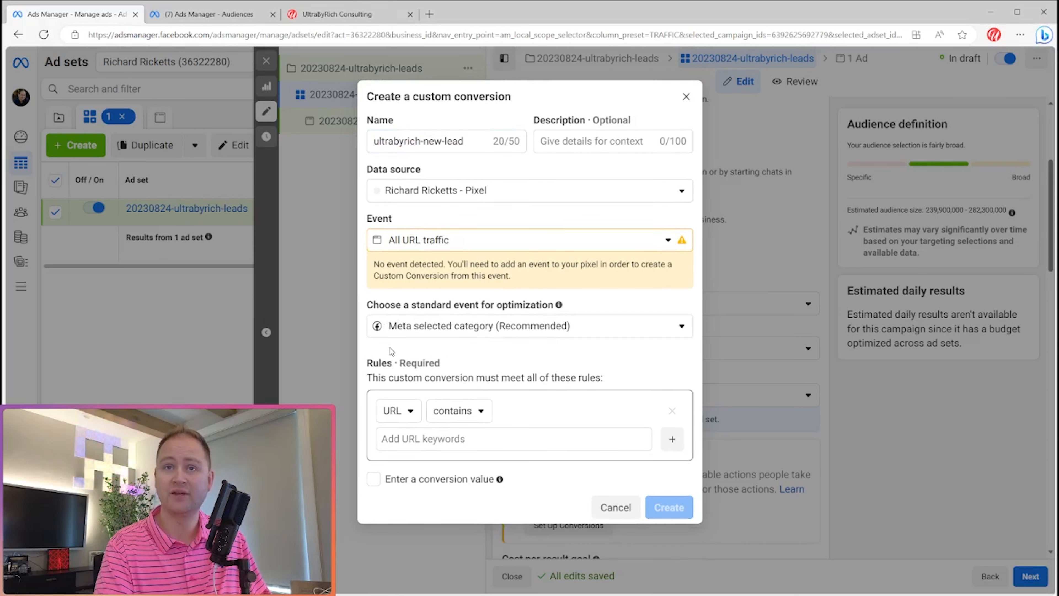
pyautogui.click(369, 328)
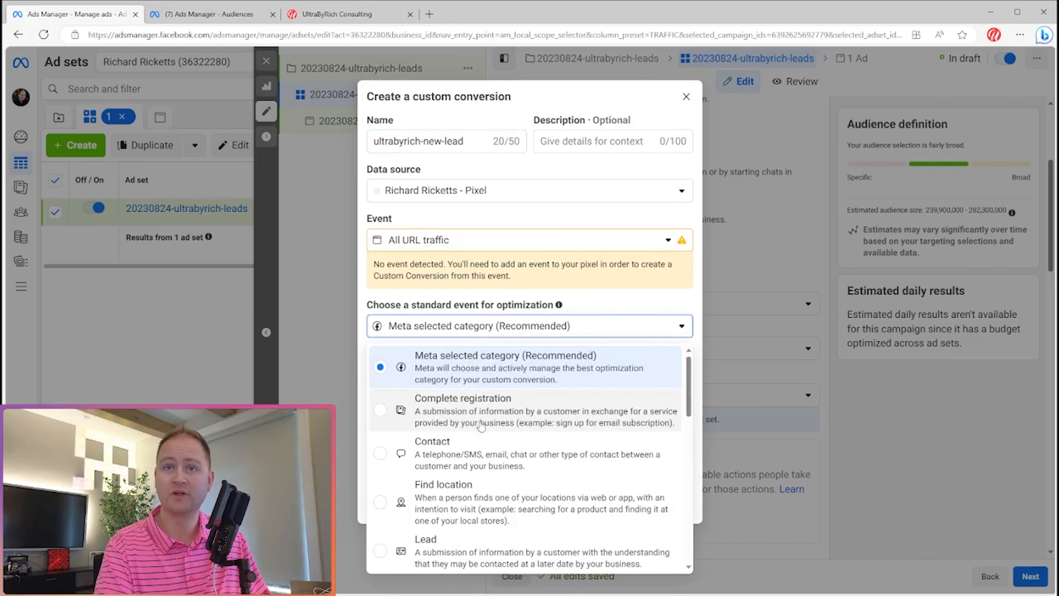
pyautogui.click(412, 562)
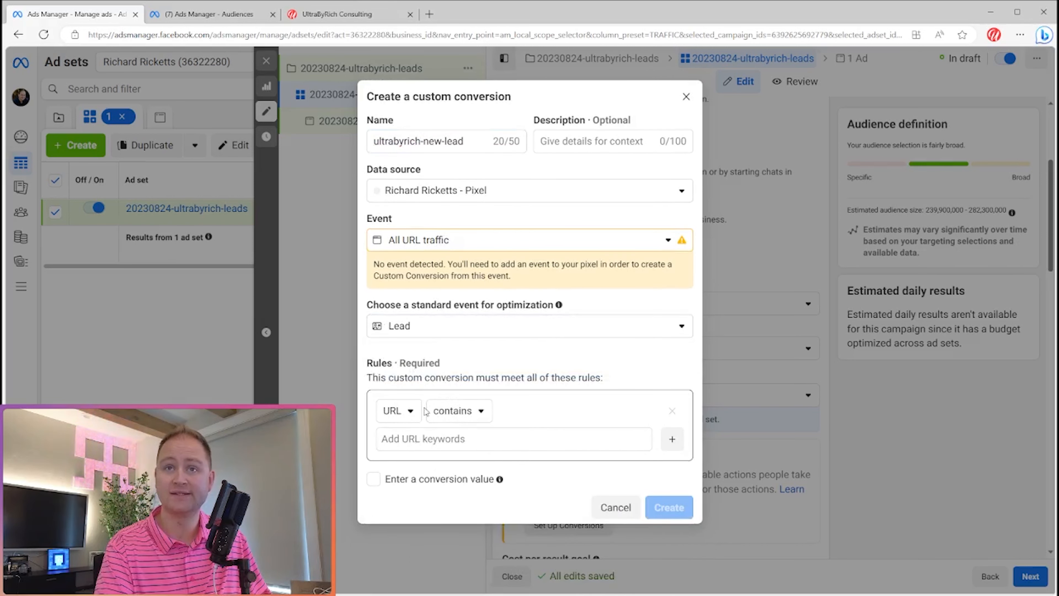
# Add the keyword /thank-you to the custom conversion's URL contains rule.
pyautogui.click(421, 436)
pyautogui.write('/')
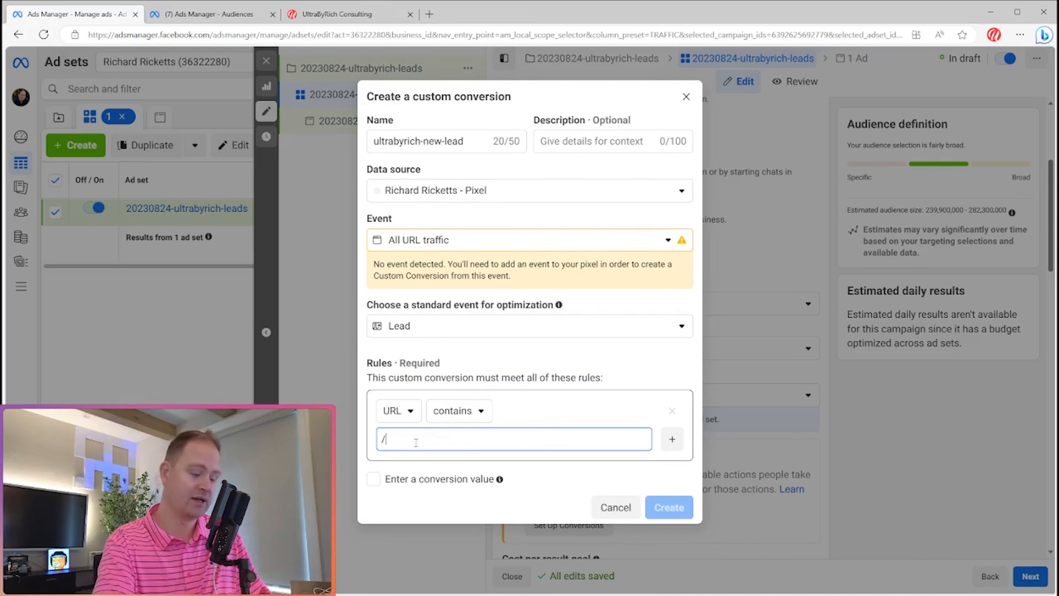
pyautogui.write('thank-you')
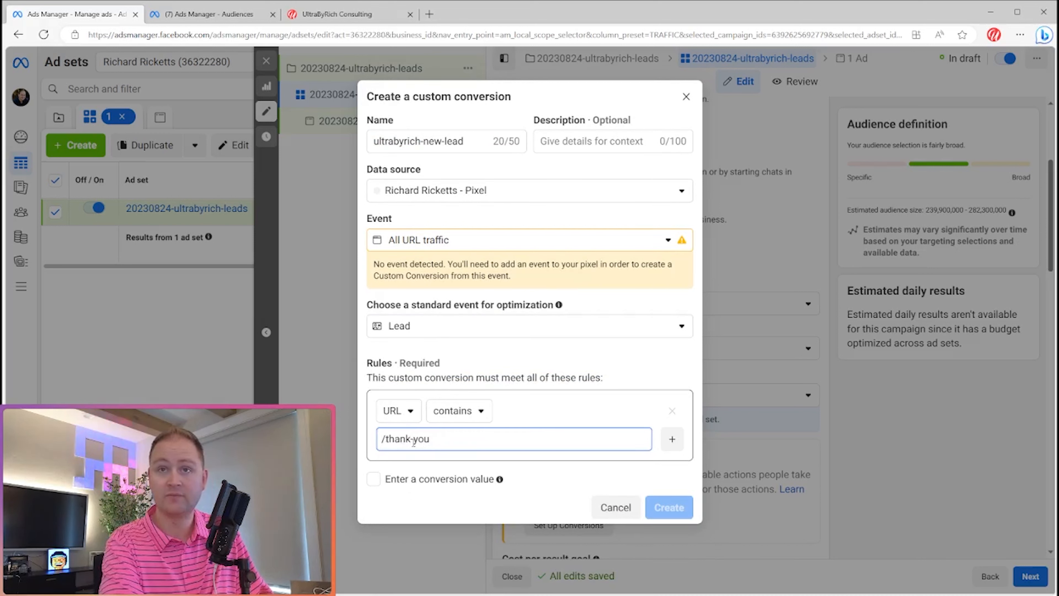
pyautogui.press('Return')
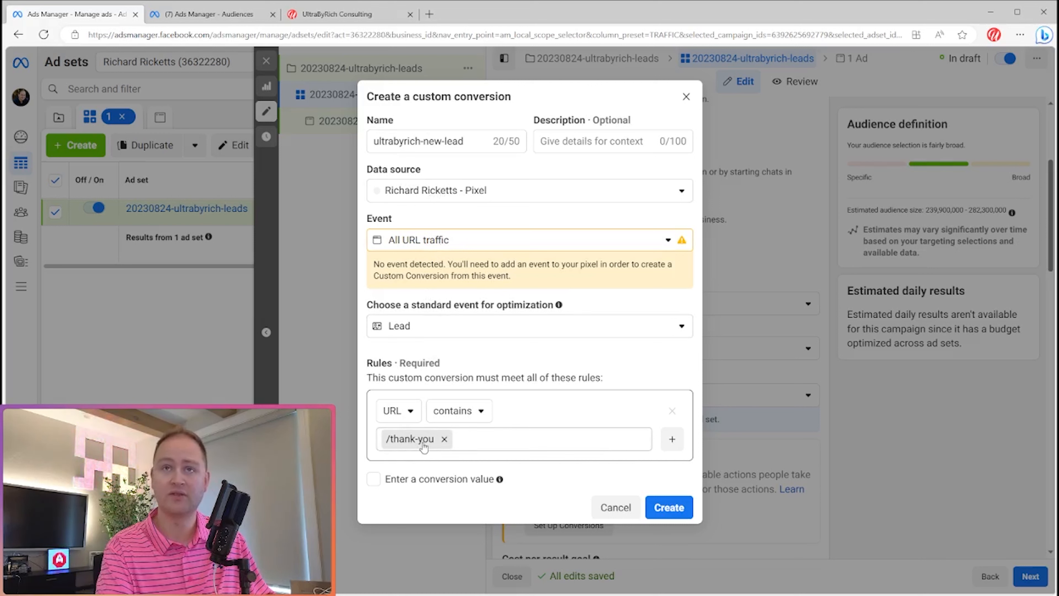
pyautogui.click(424, 141)
pyautogui.moveTo(425, 141); pyautogui.dragTo(472, 143)
pyautogui.click(472, 142)
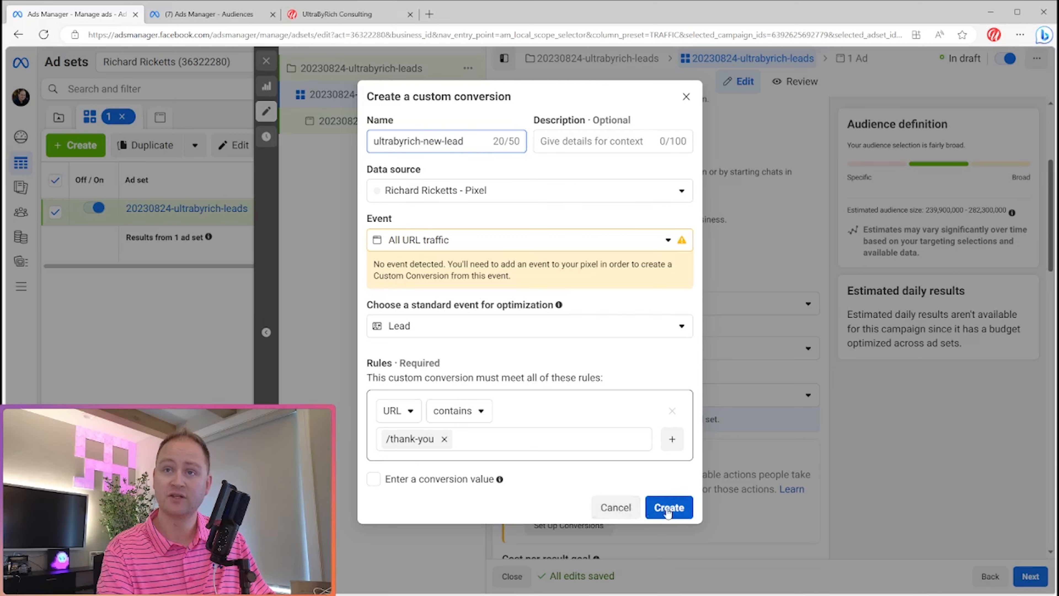
# Enable a conversion value of $100, create the custom conversion and return to the ad set settings.
pyautogui.click(374, 478)
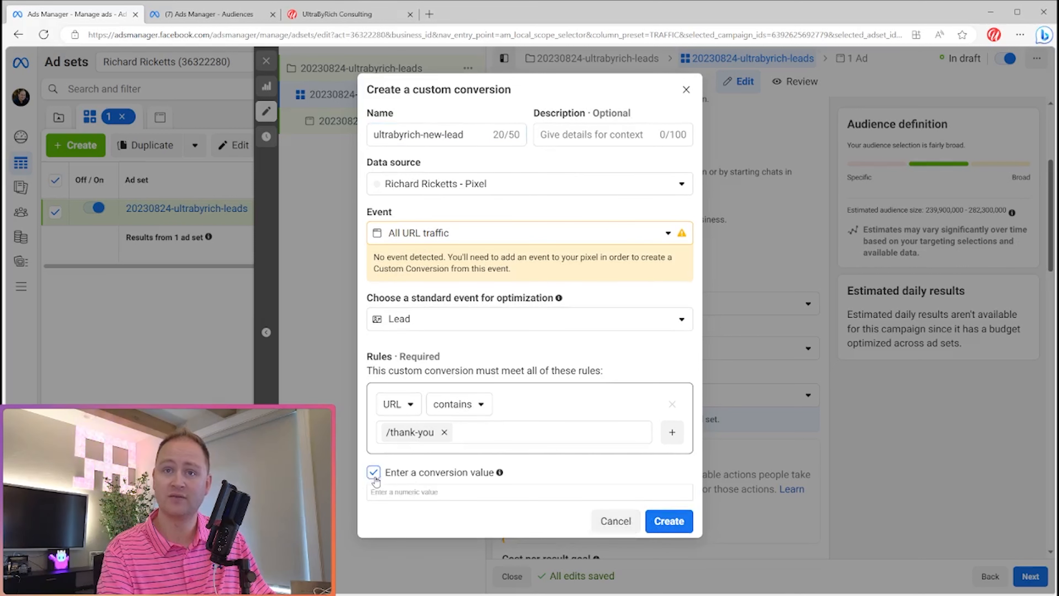
pyautogui.click(434, 492)
pyautogui.write('100')
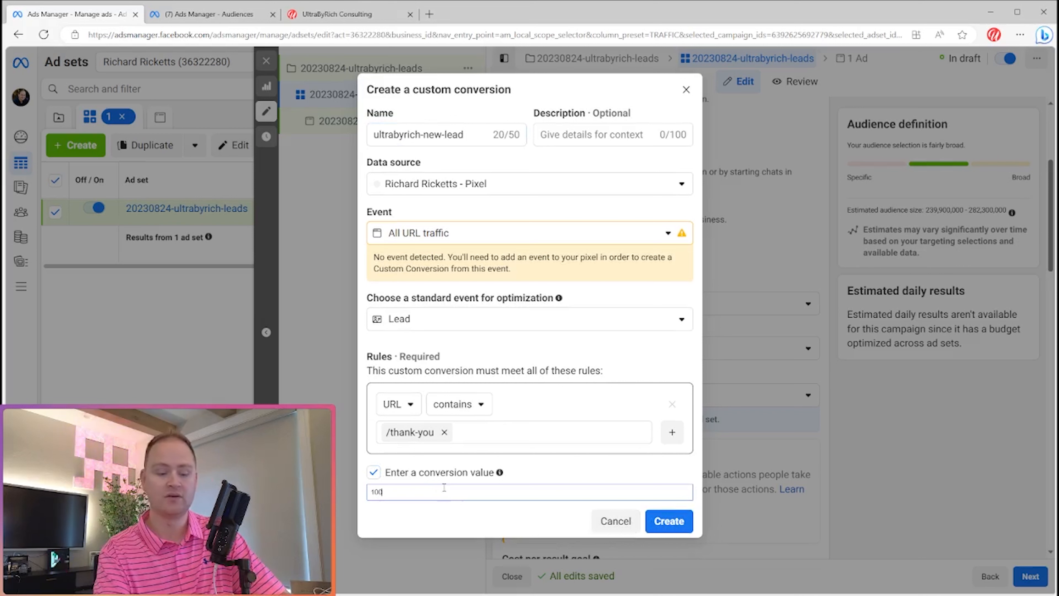
pyautogui.click(481, 513)
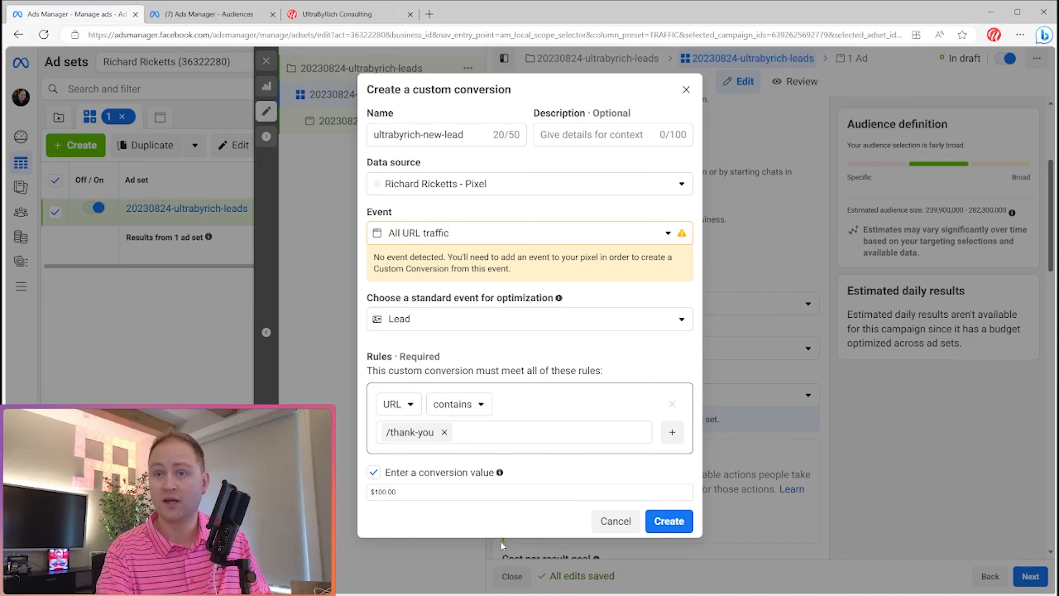
pyautogui.click(674, 529)
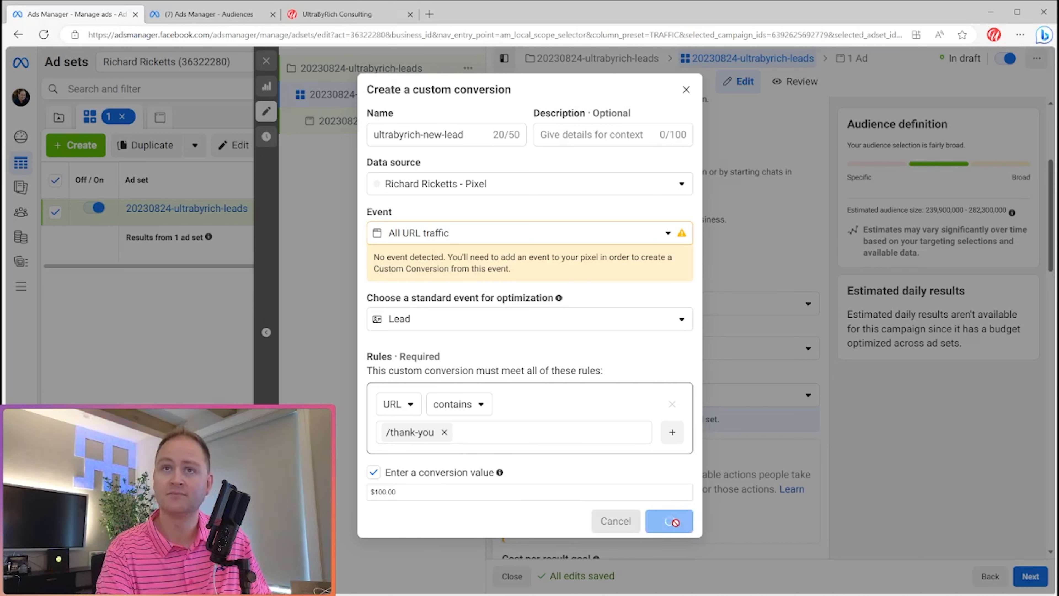
pyautogui.click(672, 356)
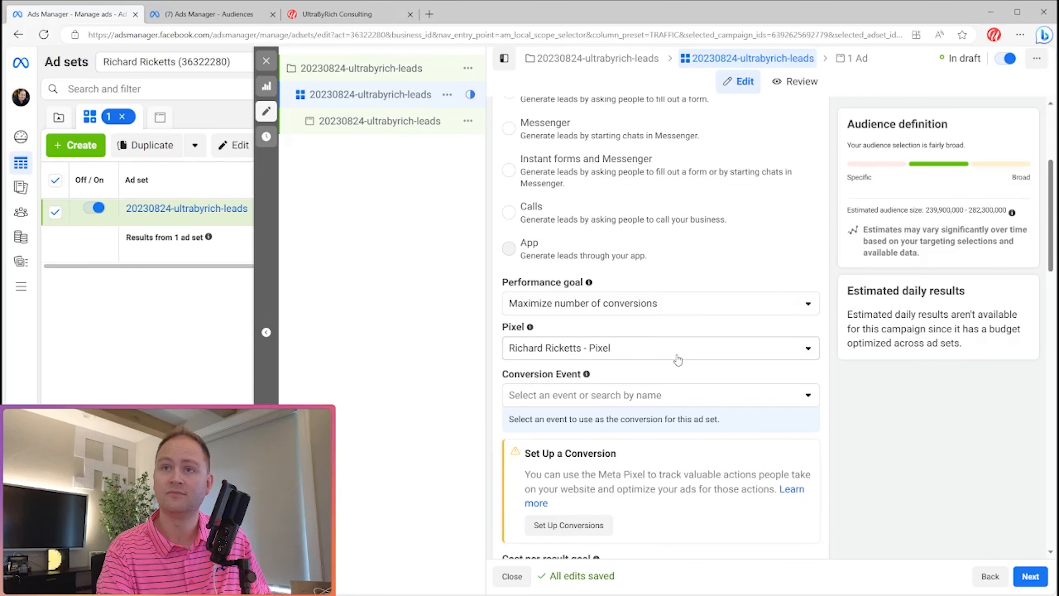
# Select the ultrabyrich-new-lead custom conversion as the ad set's conversion event.
pyautogui.scroll(5, 626, 231)
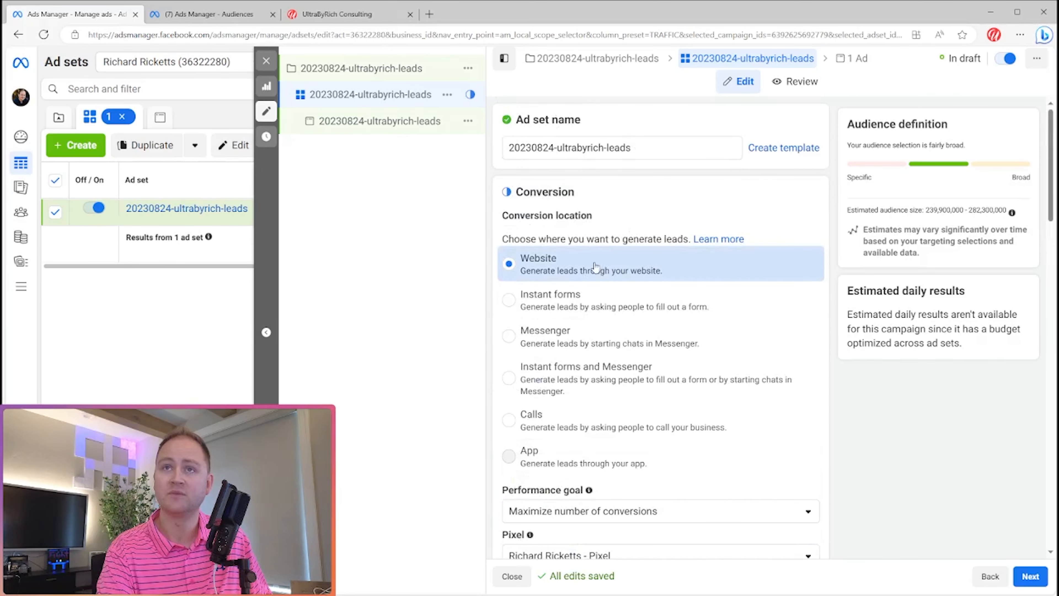
pyautogui.scroll(-6, 593, 268)
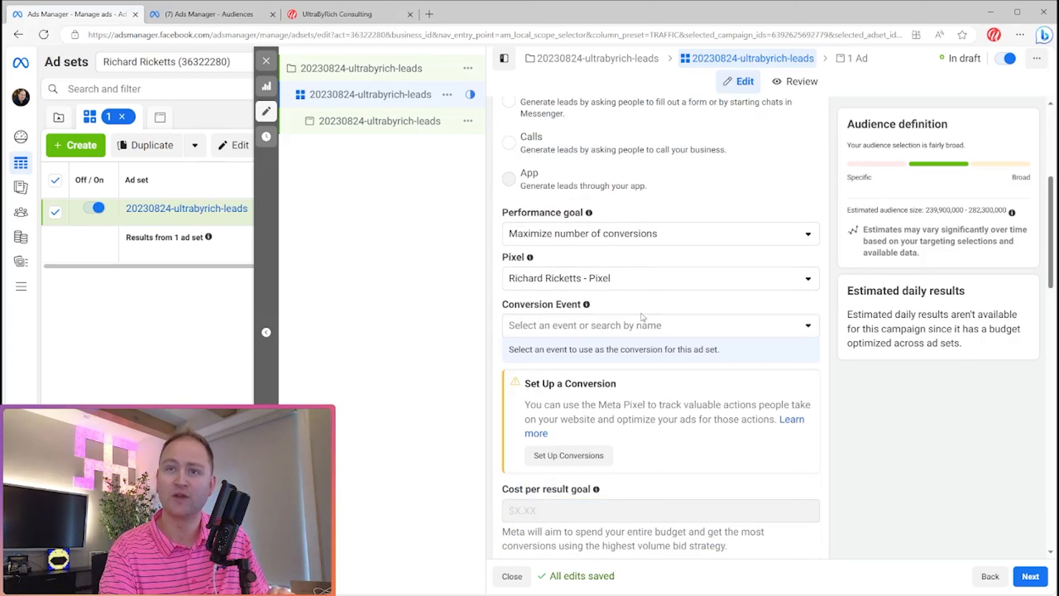
pyautogui.click(653, 327)
pyautogui.scroll(-2, 661, 452)
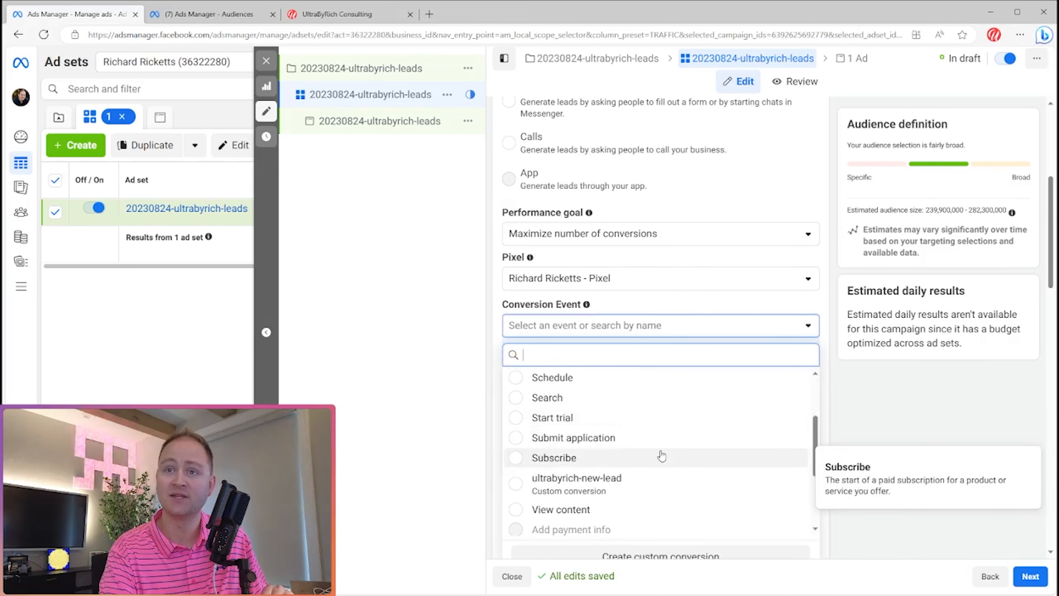
pyautogui.click(604, 490)
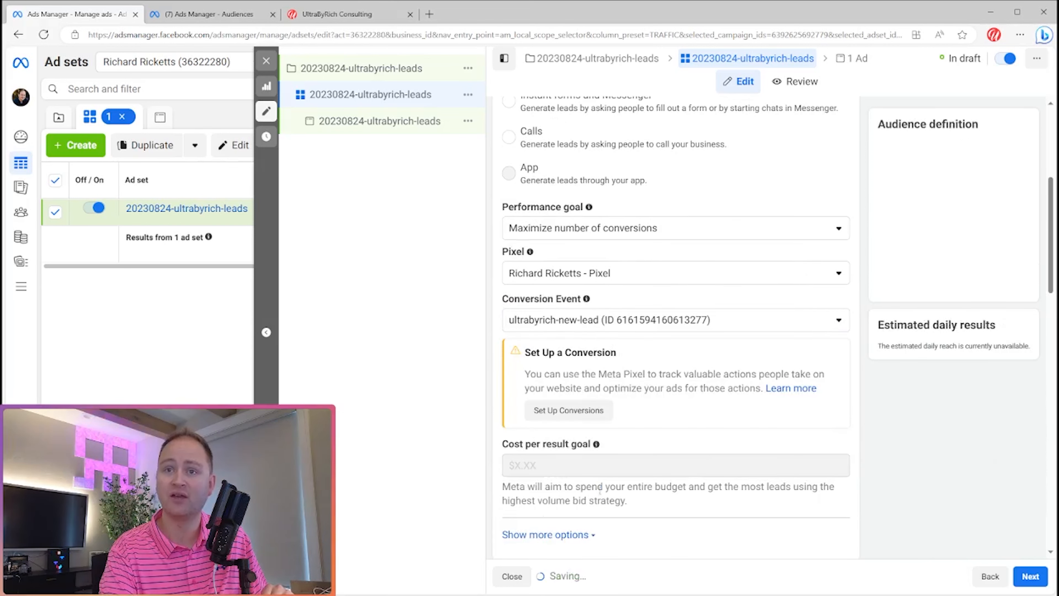
# Schedule the ad set to start on Aug 25, 2023 at 12:00 AM.
pyautogui.scroll(-5, 693, 440)
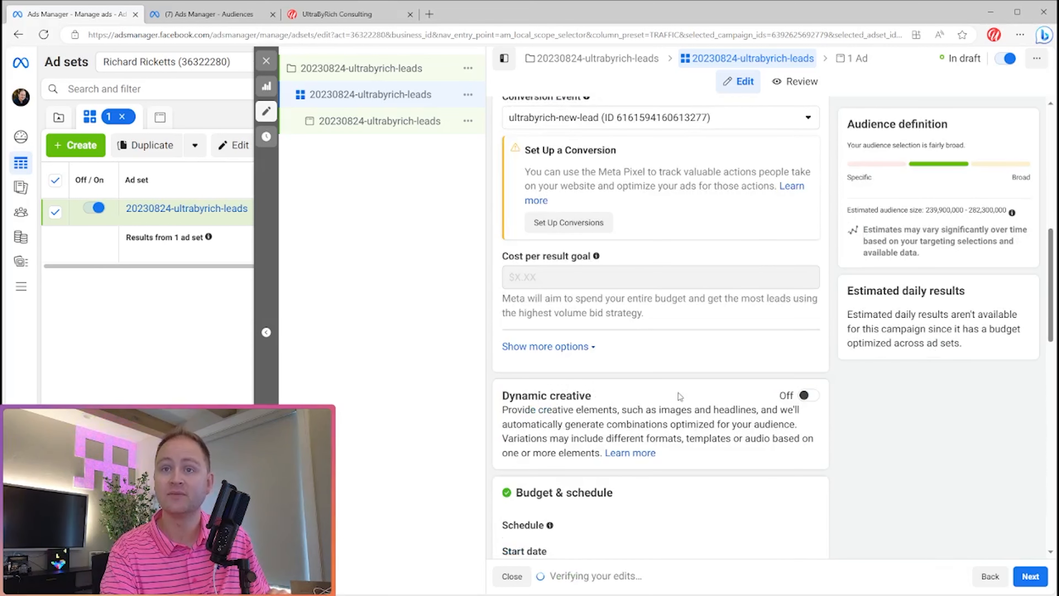
pyautogui.scroll(-3, 659, 305)
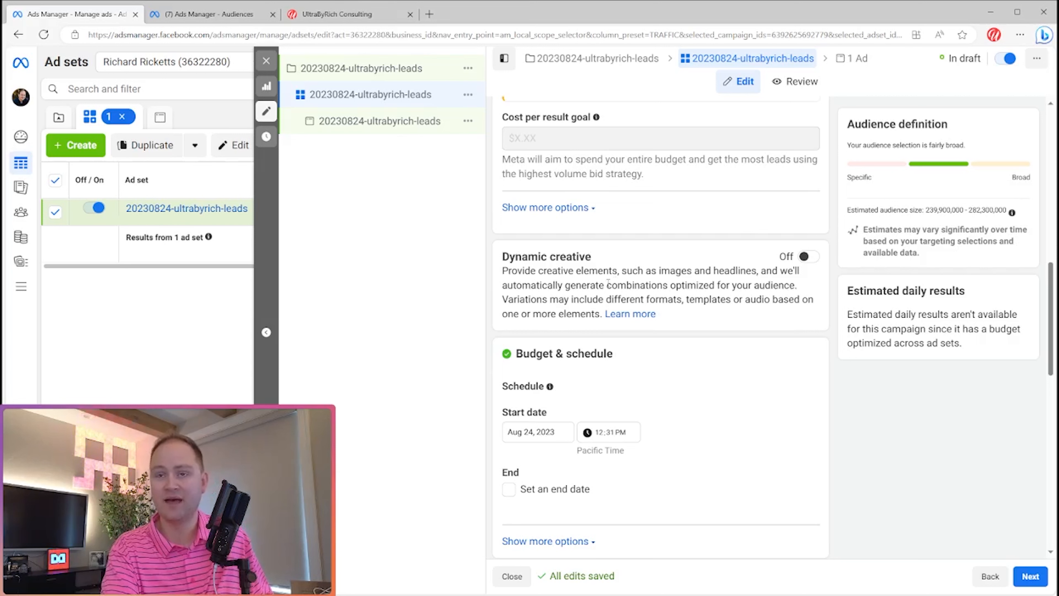
pyautogui.scroll(-2, 682, 286)
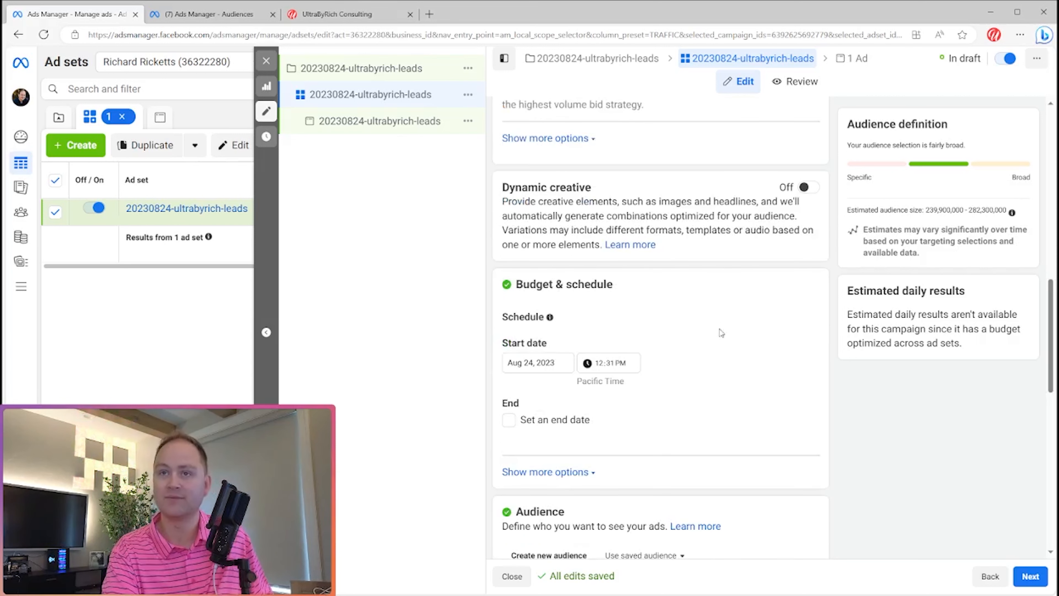
pyautogui.click(538, 362)
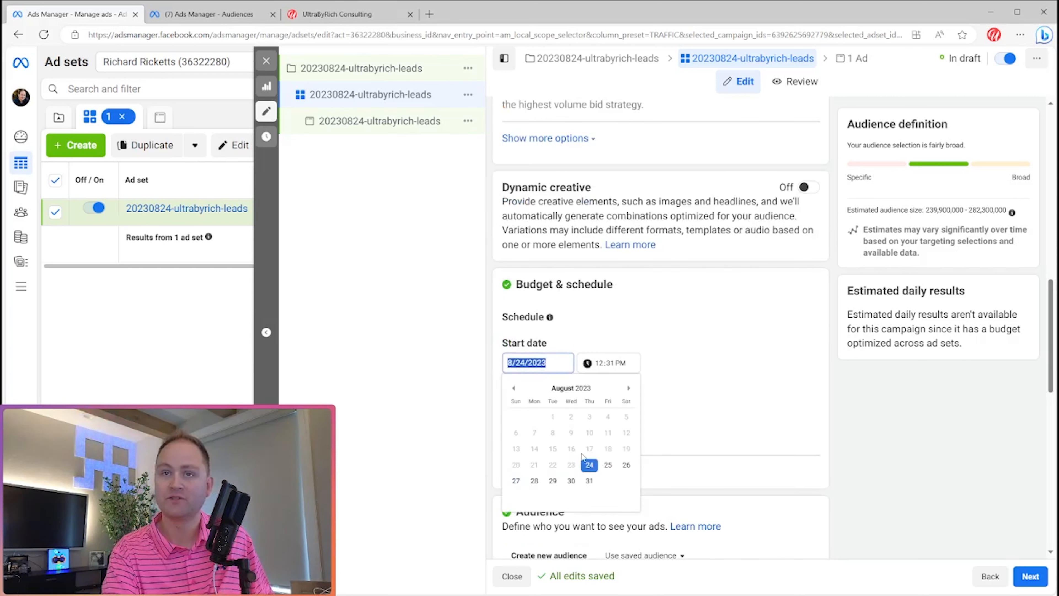
pyautogui.click(608, 464)
pyautogui.click(607, 363)
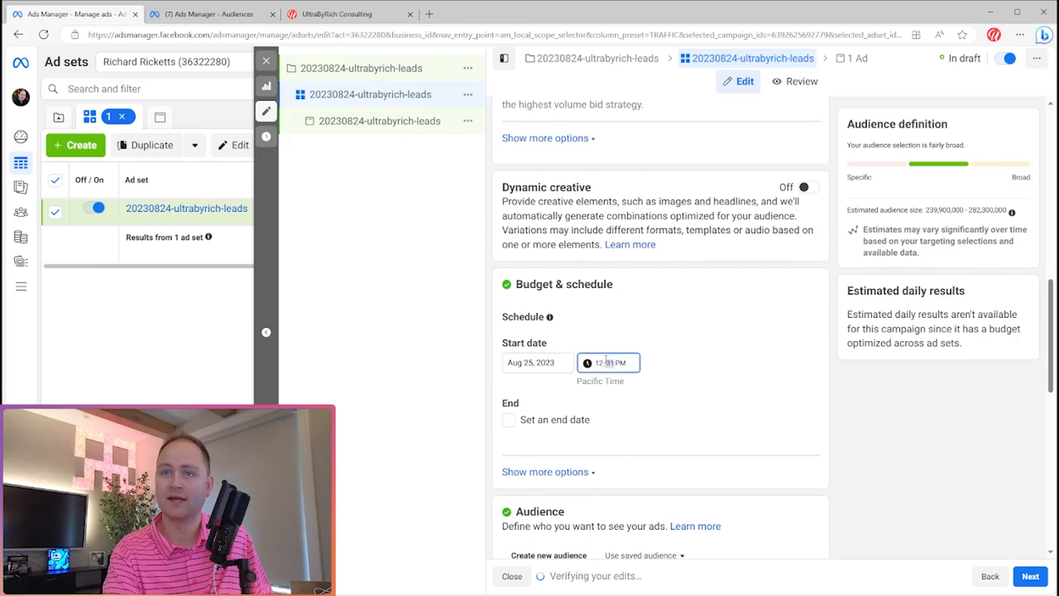
pyautogui.click(621, 366)
pyautogui.write('a')
pyautogui.click(737, 341)
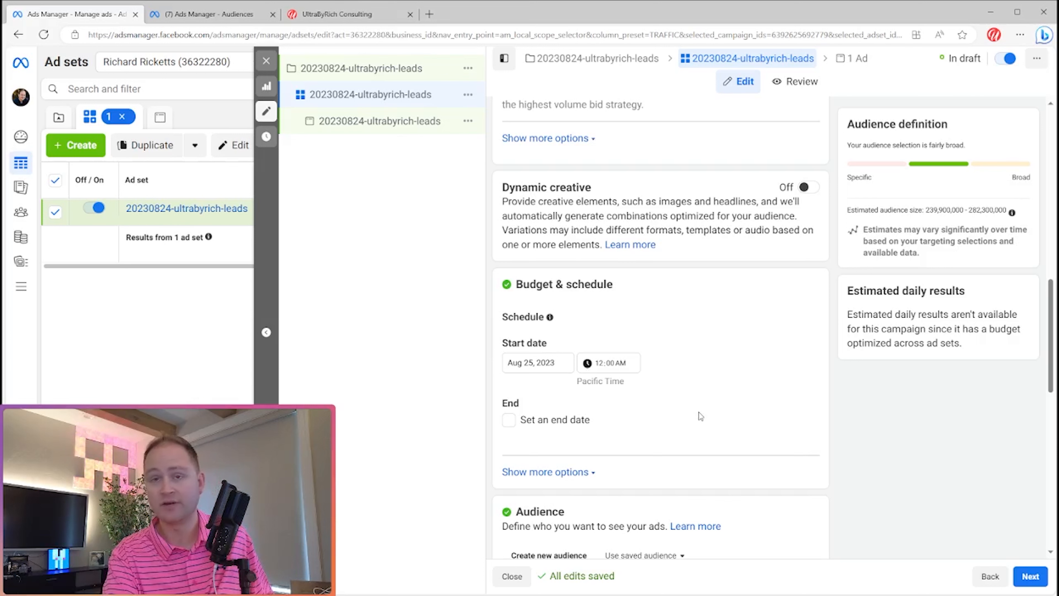
# Change the audience location from United States to the city of Draper, Utah and check the estimated audience size.
pyautogui.click(536, 472)
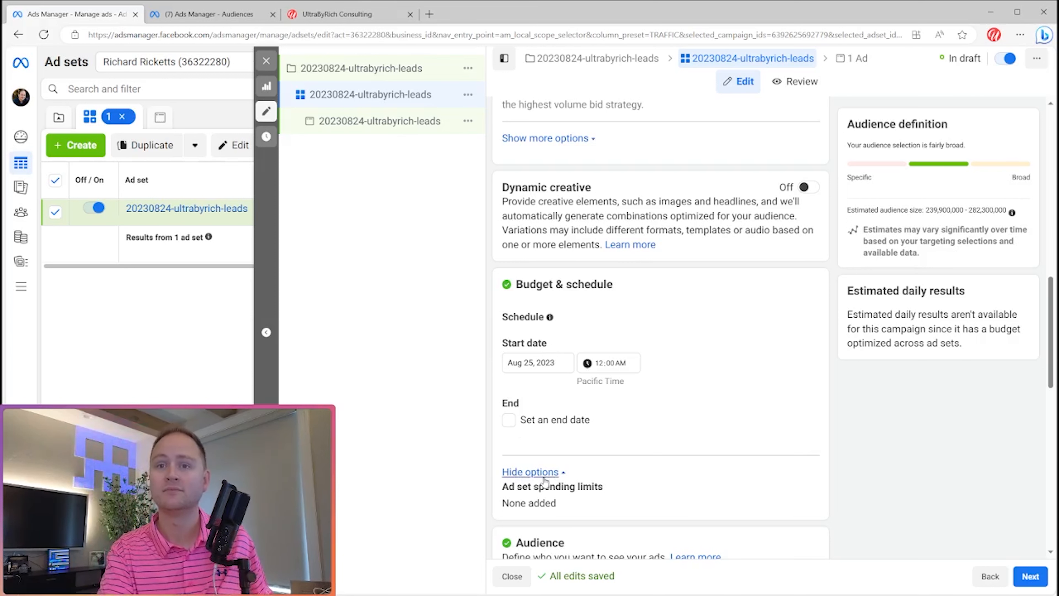
pyautogui.scroll(-3, 525, 433)
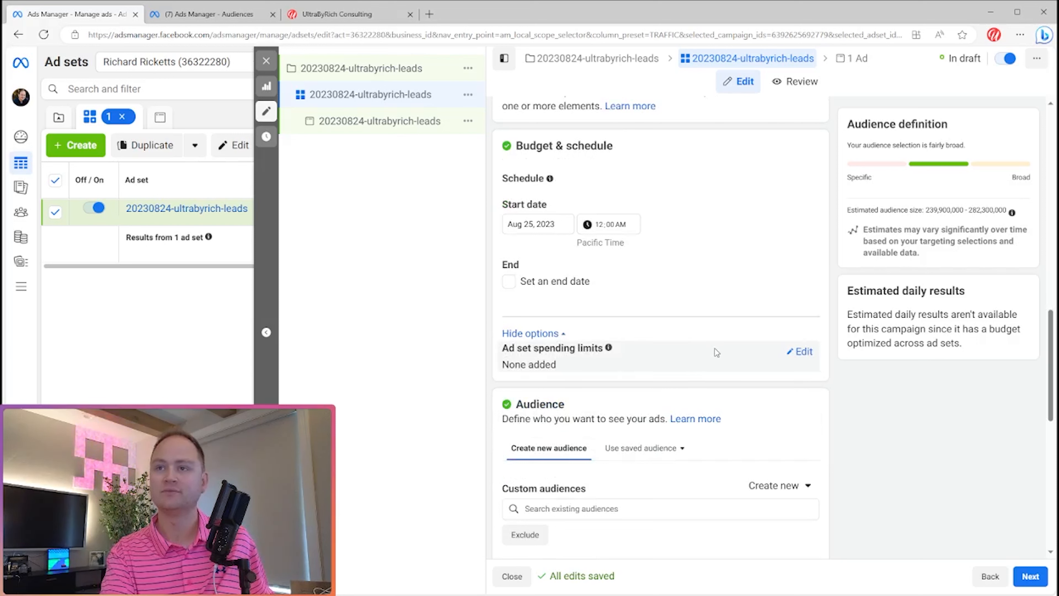
pyautogui.scroll(-5, 726, 351)
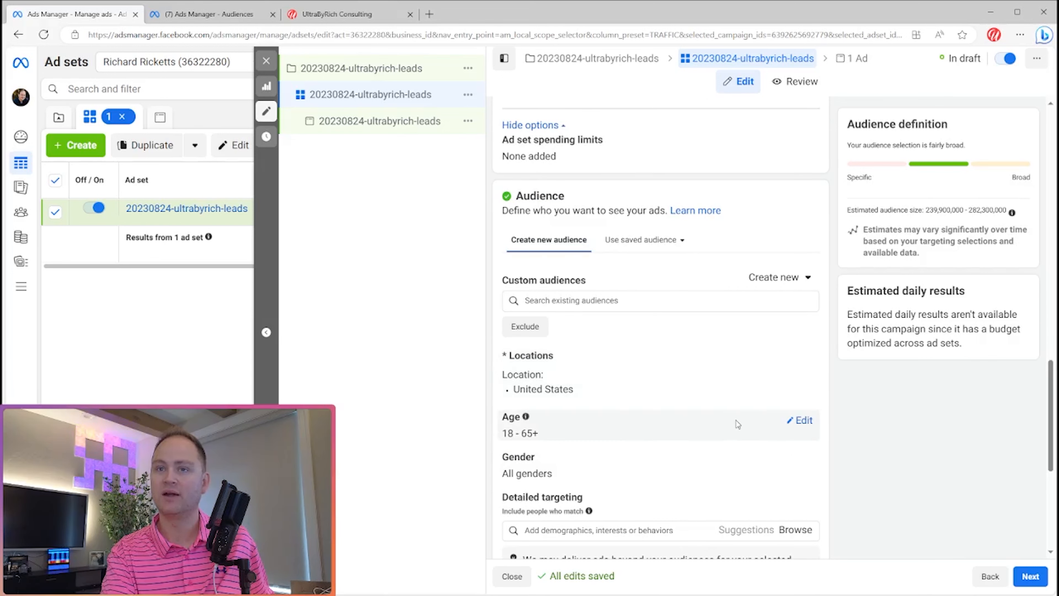
pyautogui.click(784, 367)
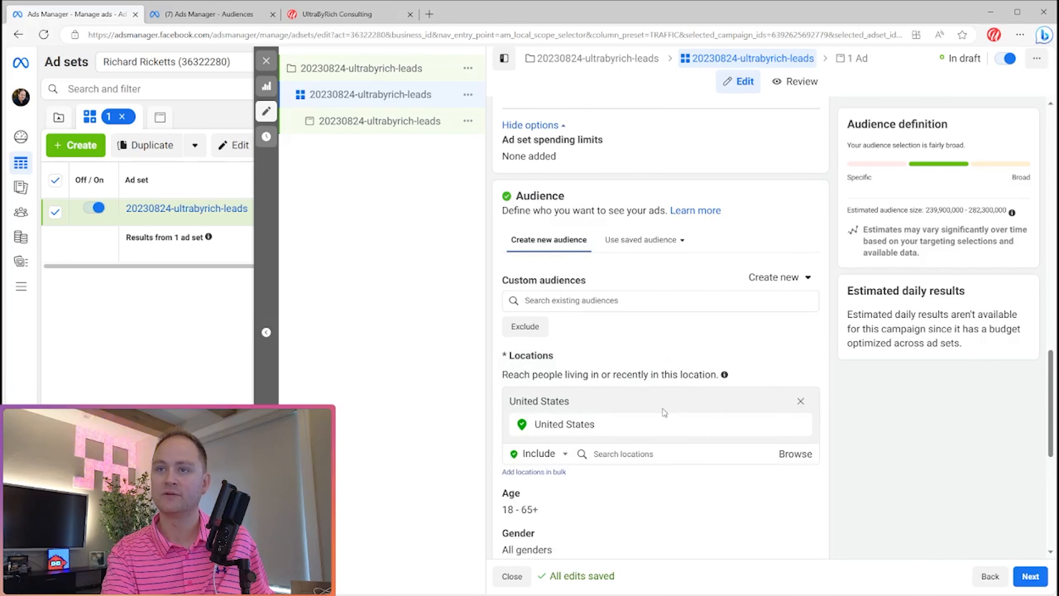
pyautogui.click(626, 458)
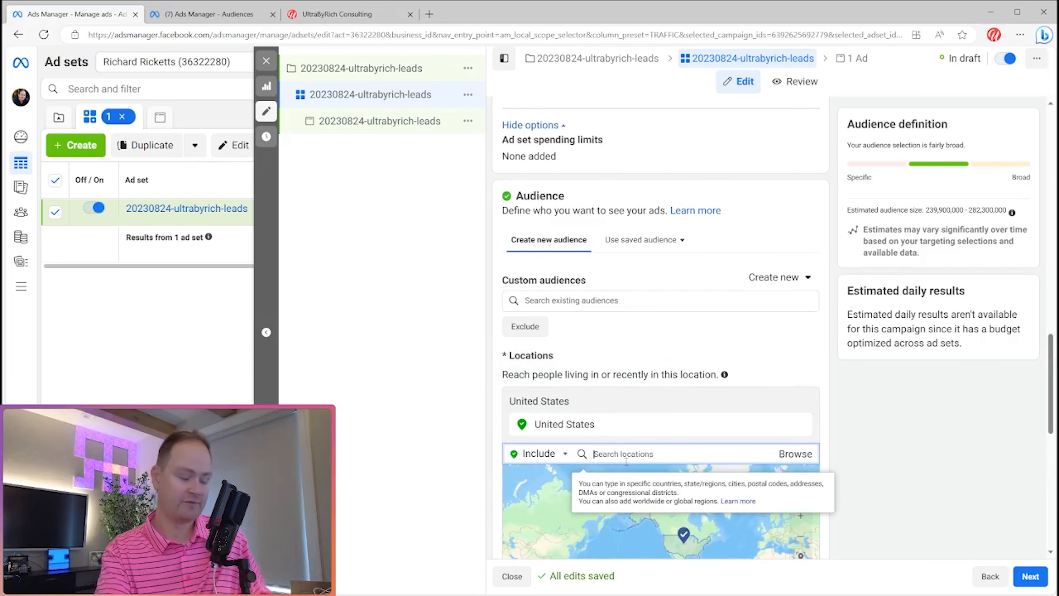
pyautogui.write('draper, city')
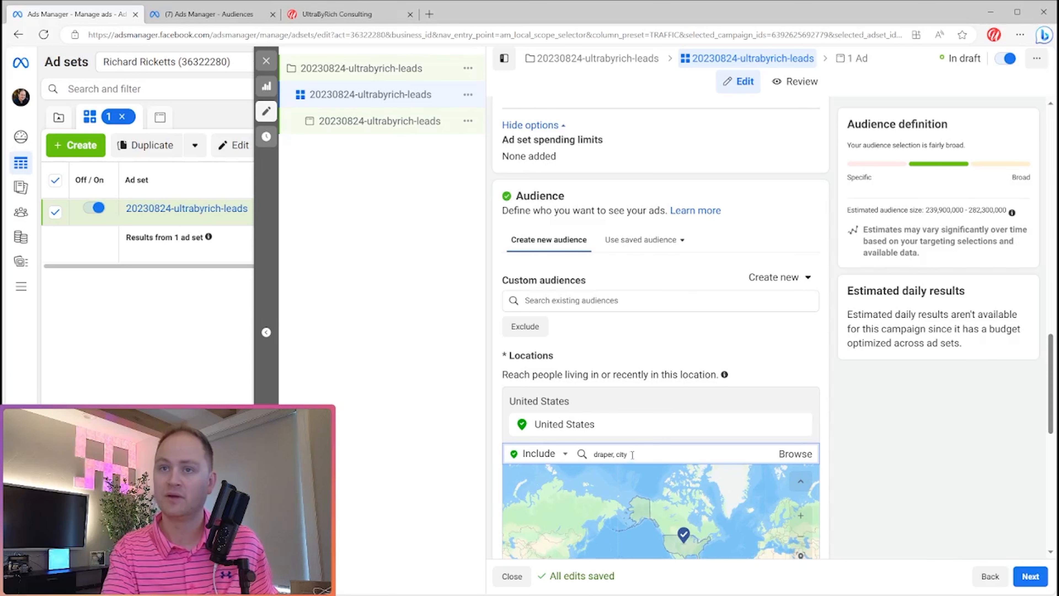
pyautogui.tripleClick(620, 454)
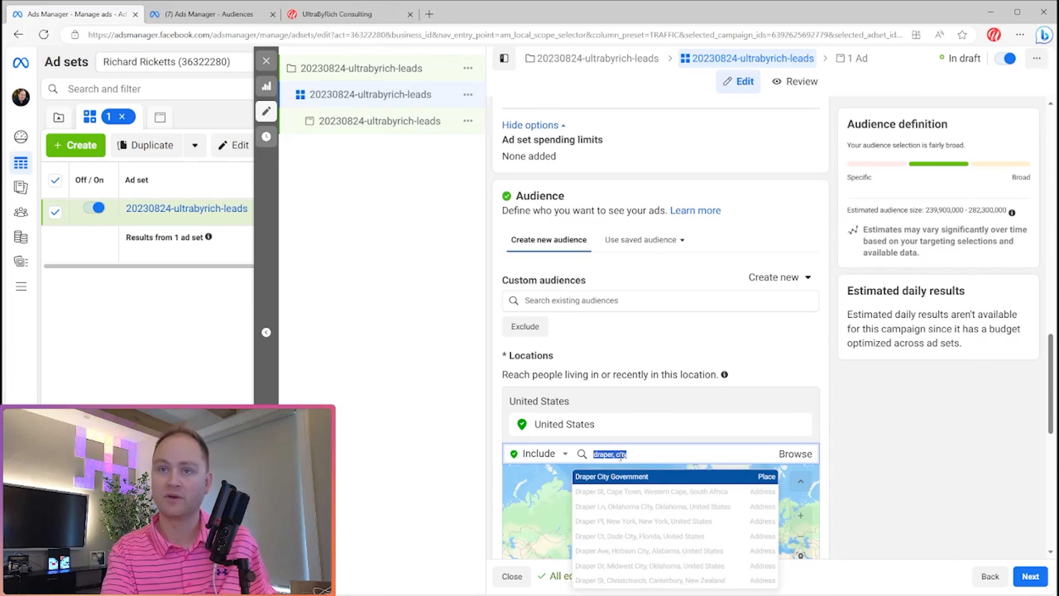
pyautogui.write('draper utah')
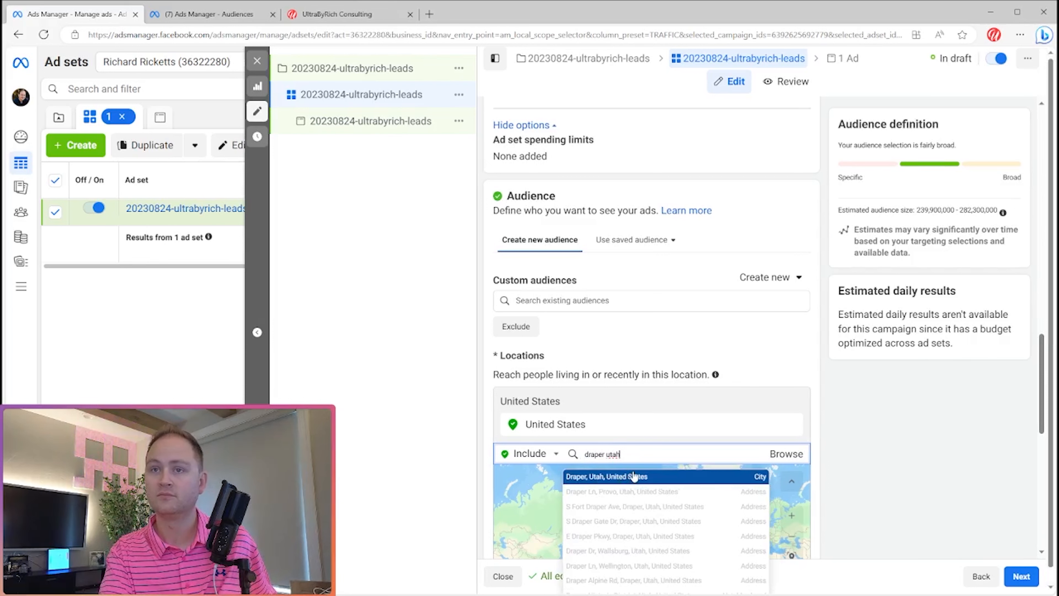
pyautogui.click(633, 475)
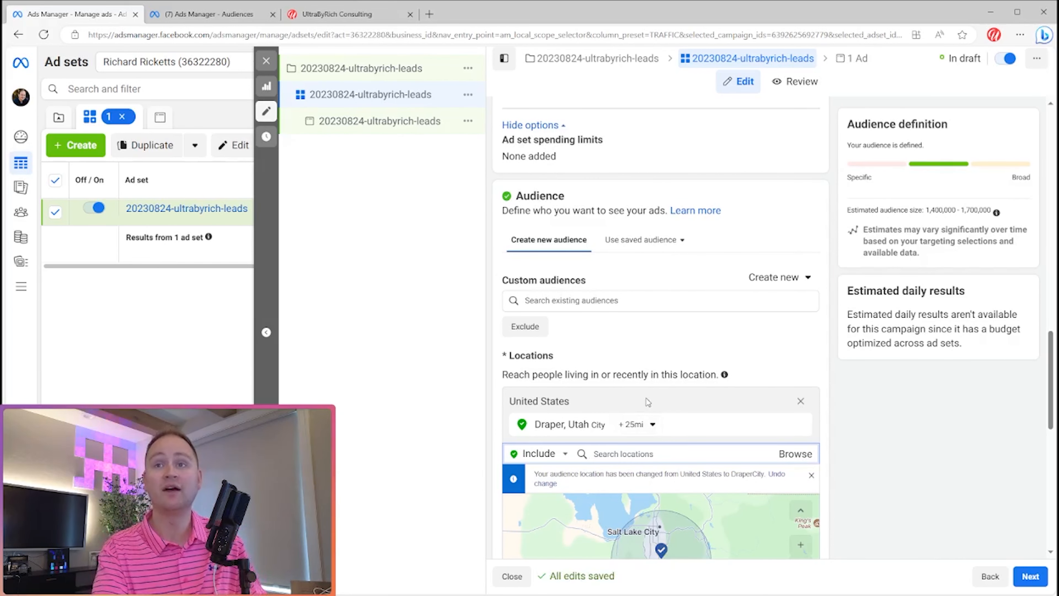
pyautogui.scroll(-5, 967, 288)
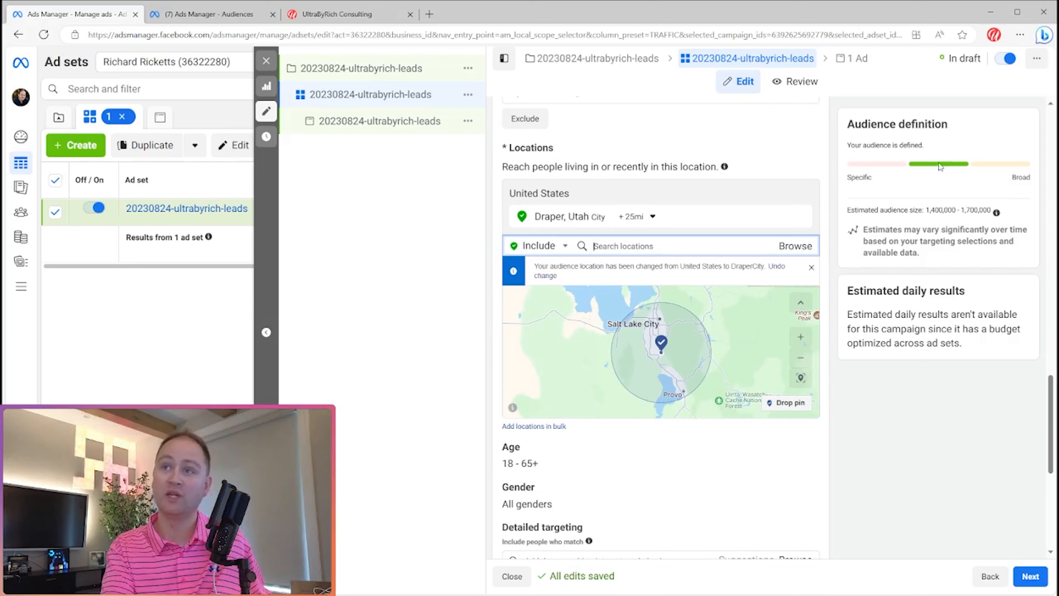
pyautogui.moveTo(930, 209); pyautogui.dragTo(993, 211)
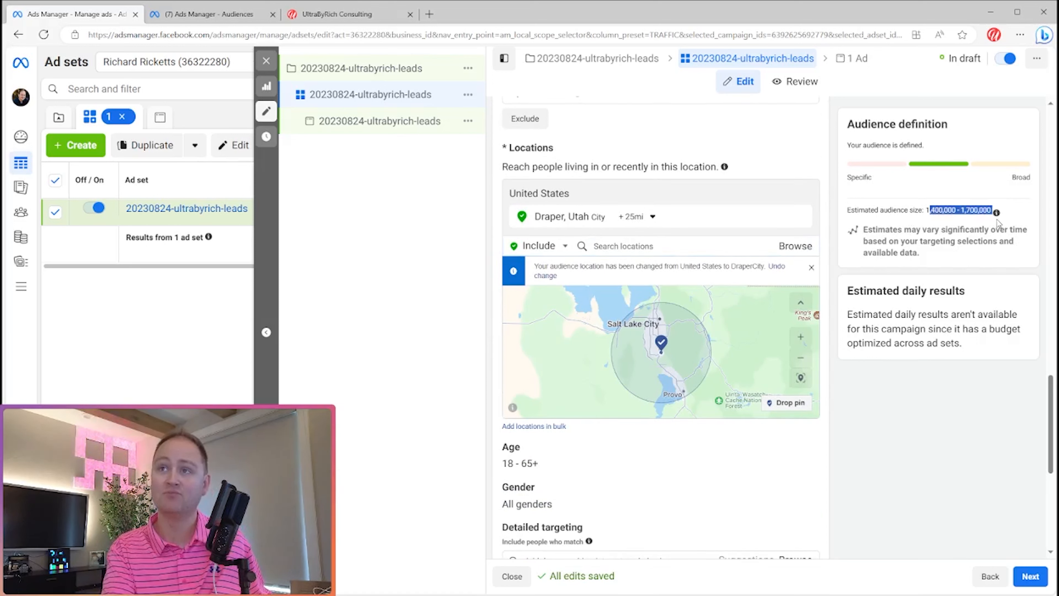
pyautogui.click(928, 210)
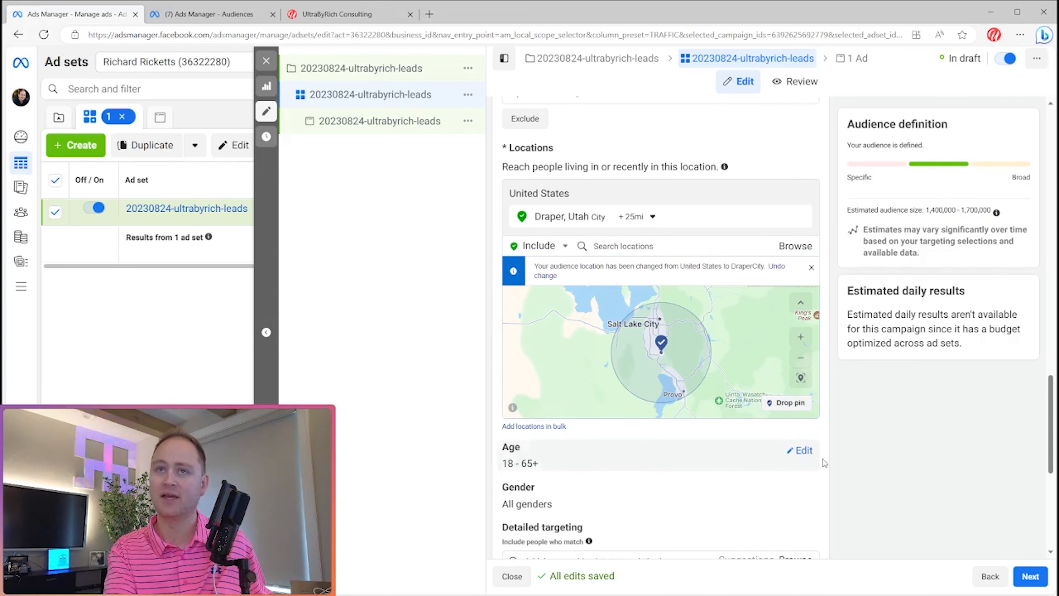
# Set the audience age range to 25 through 64.
pyautogui.click(803, 457)
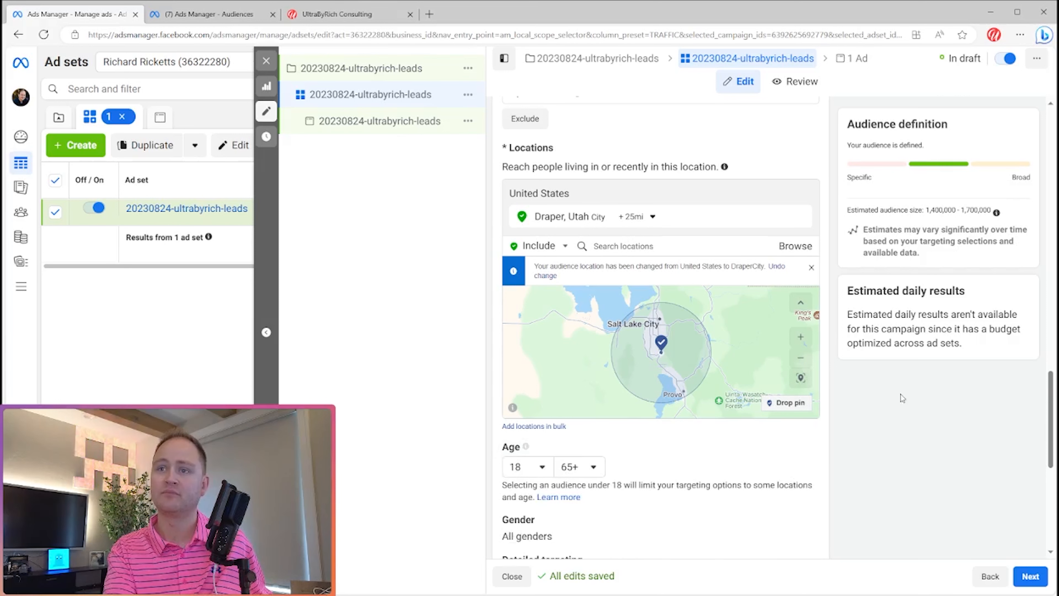
pyautogui.scroll(-3, 901, 397)
pyautogui.click(537, 334)
pyautogui.scroll(-2, 561, 440)
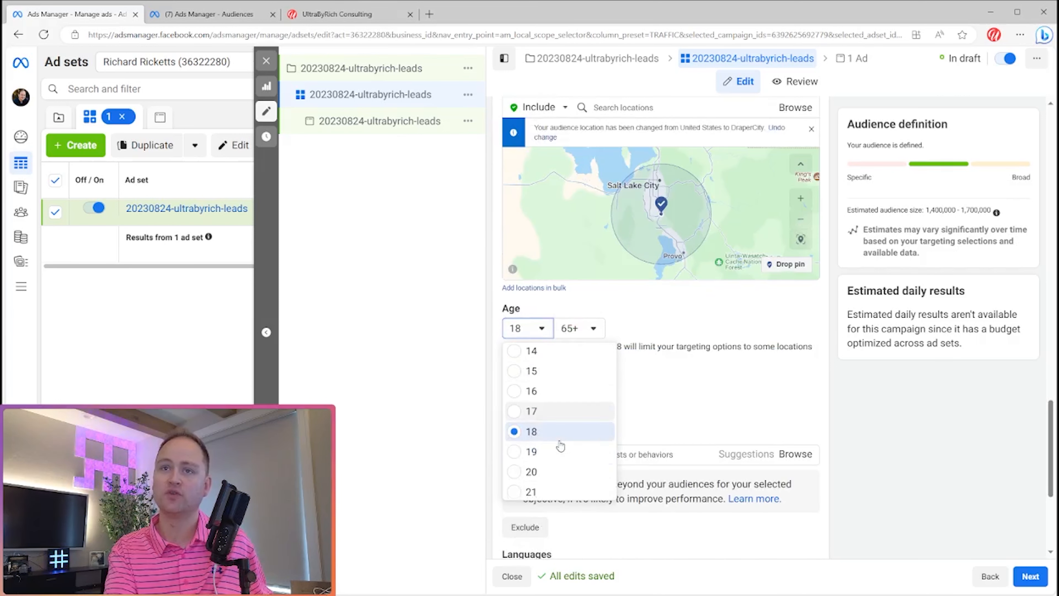
pyautogui.scroll(-2, 561, 459)
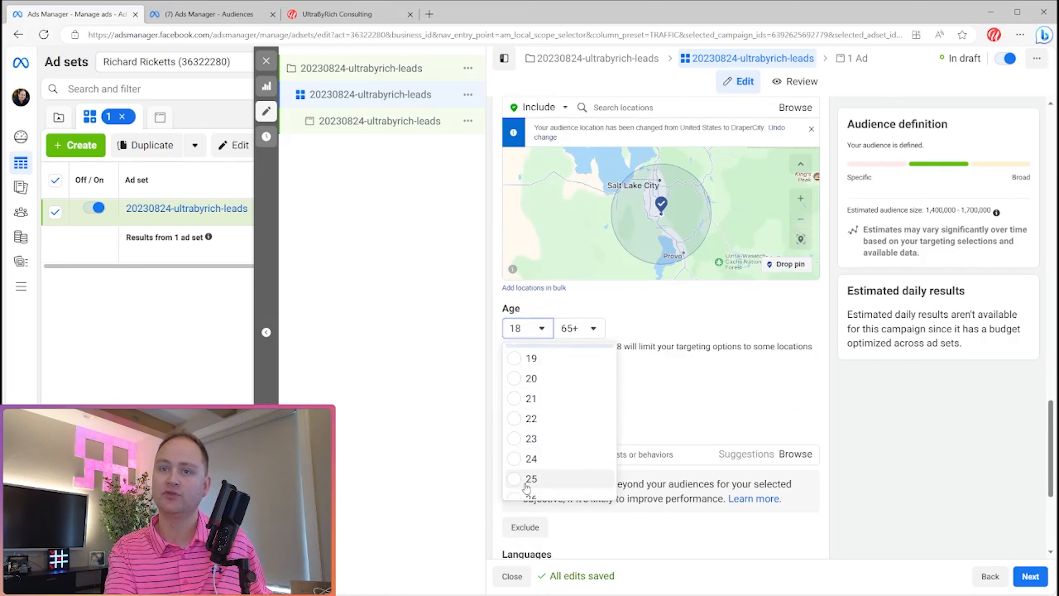
pyautogui.click(528, 479)
pyautogui.click(588, 328)
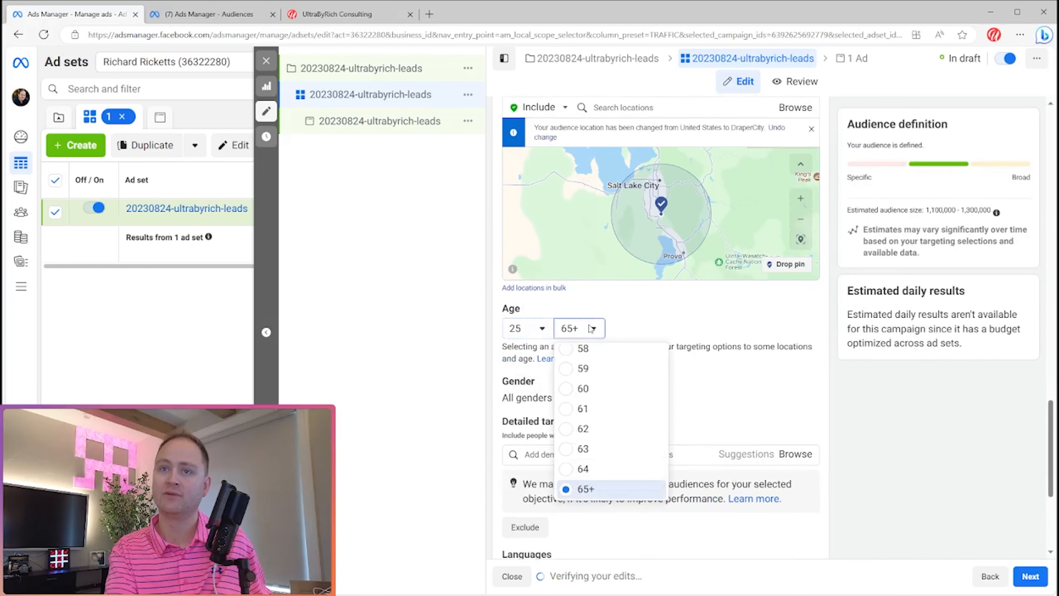
pyautogui.click(600, 468)
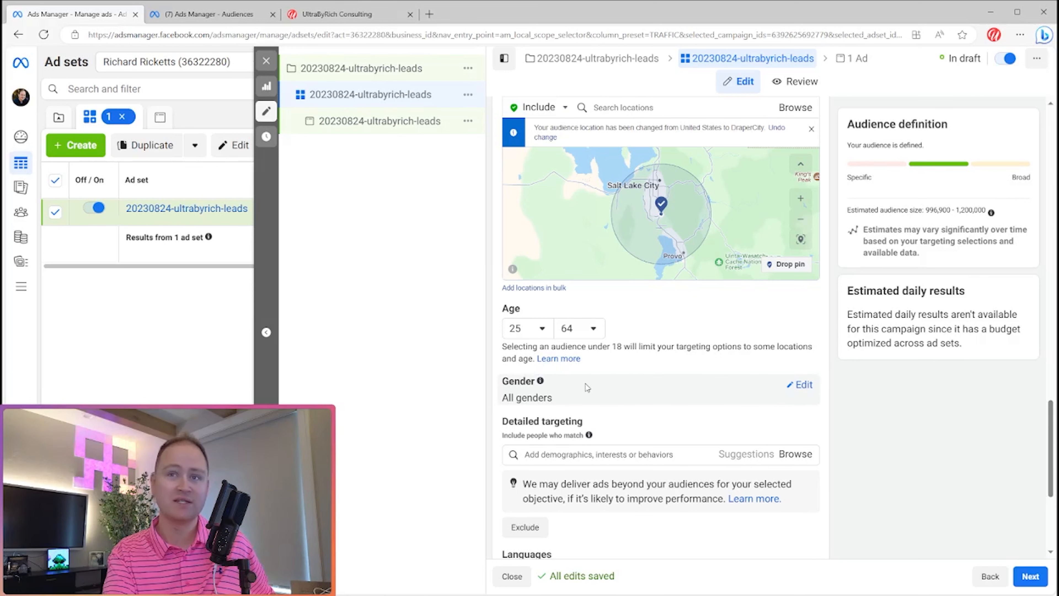
# Limit the audience languages to English (US).
pyautogui.scroll(-2, 579, 378)
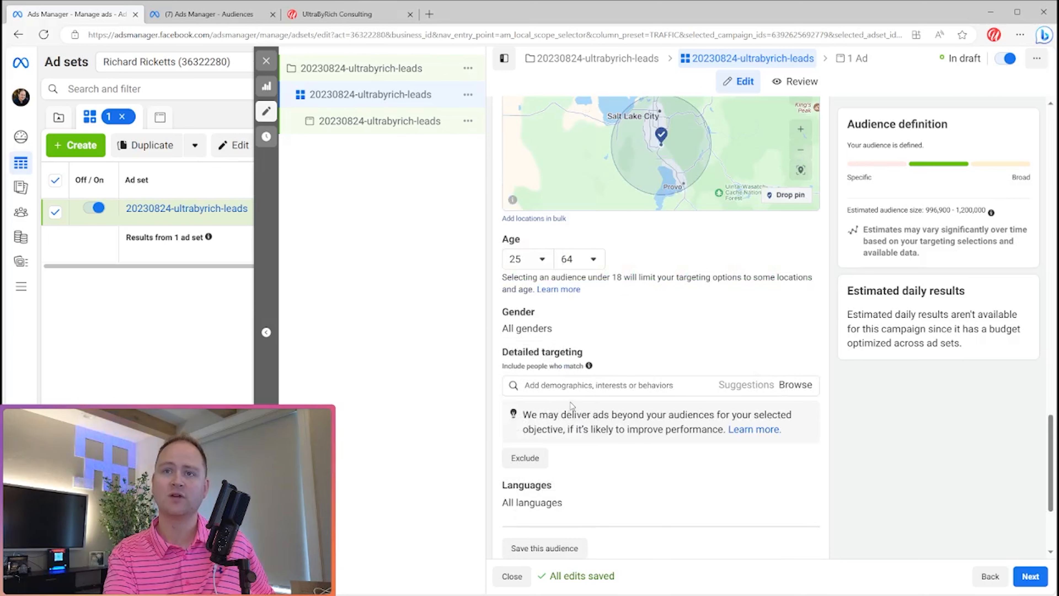
pyautogui.scroll(-2, 559, 430)
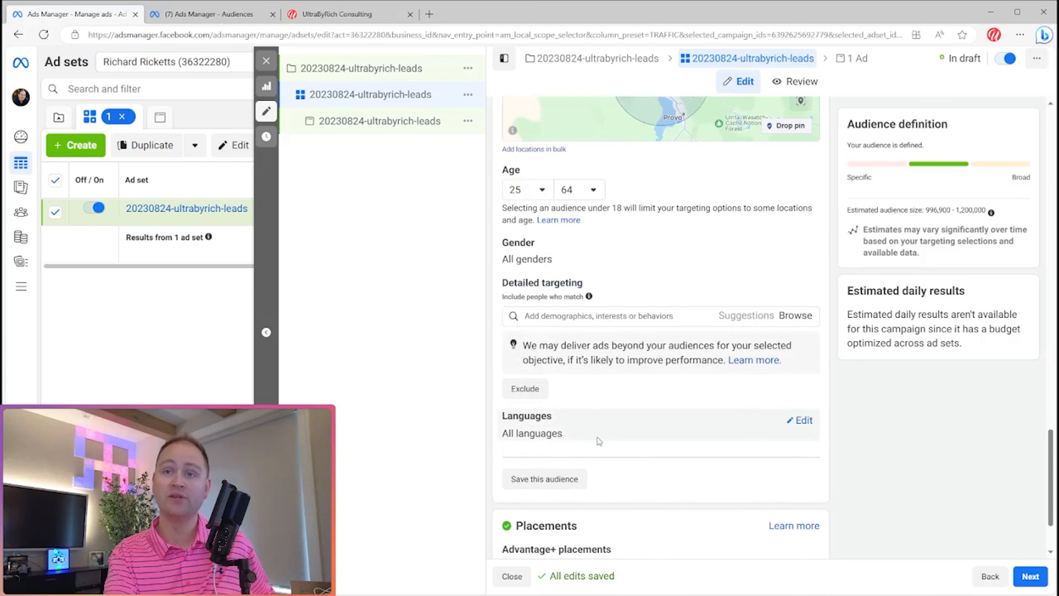
pyautogui.click(801, 421)
pyautogui.click(568, 434)
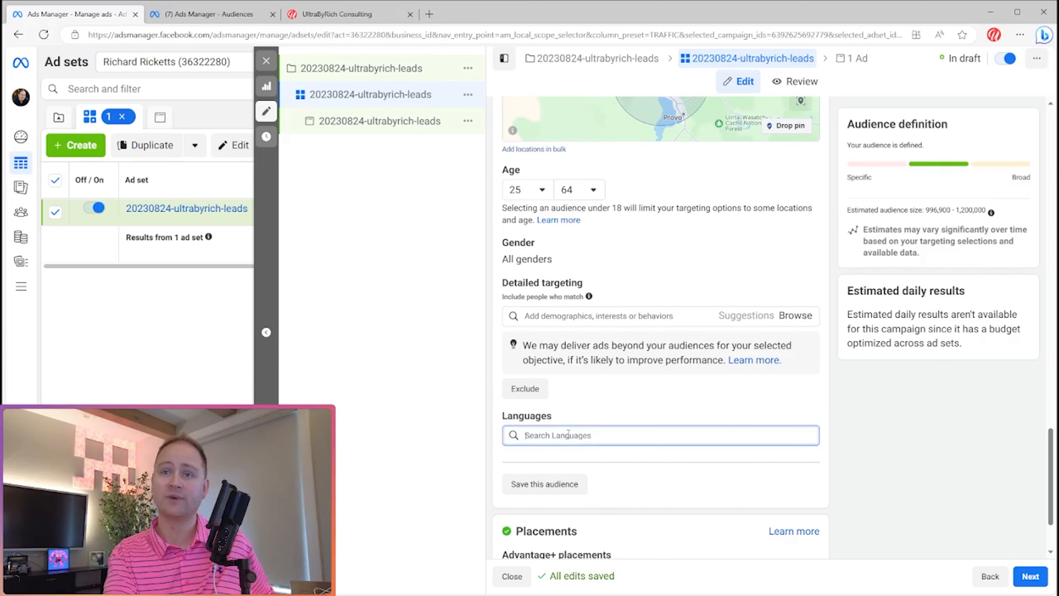
pyautogui.write('eng')
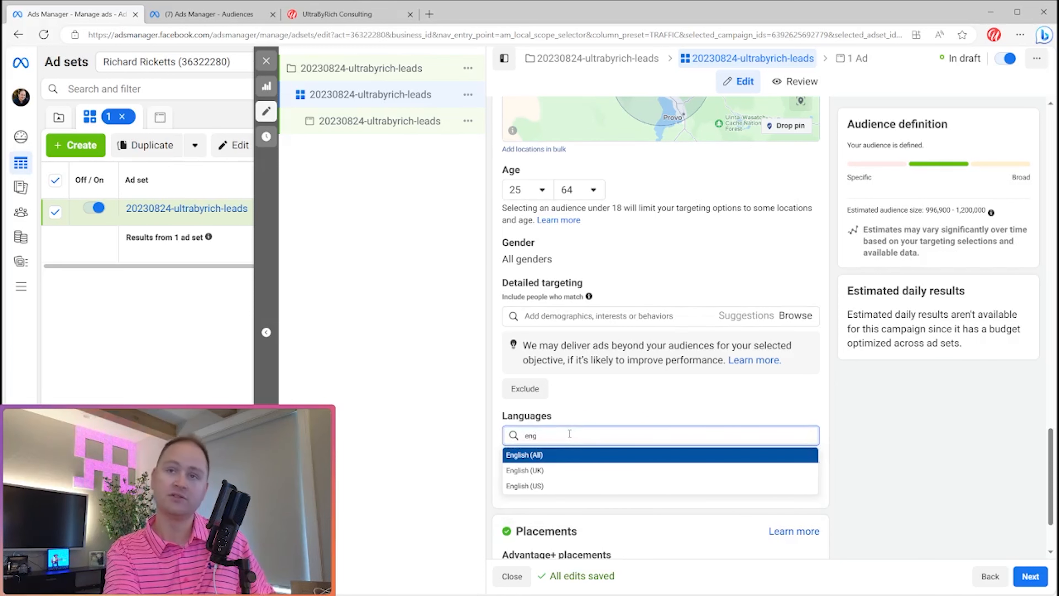
pyautogui.click(578, 495)
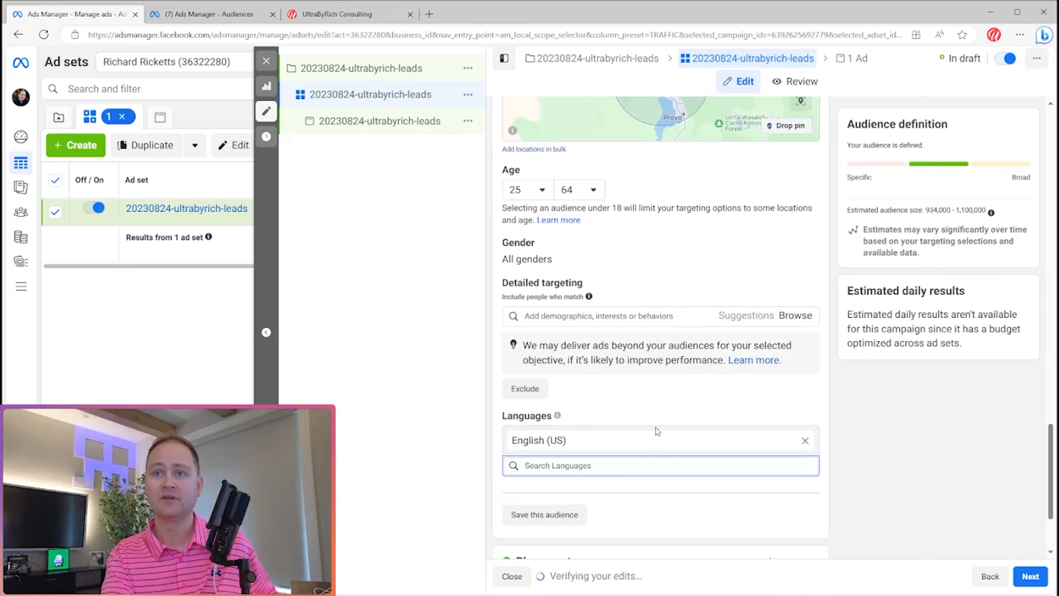
# Rename the ad set as 20230824-ultrabyrich-cold-everyone.
pyautogui.scroll(20, 658, 431)
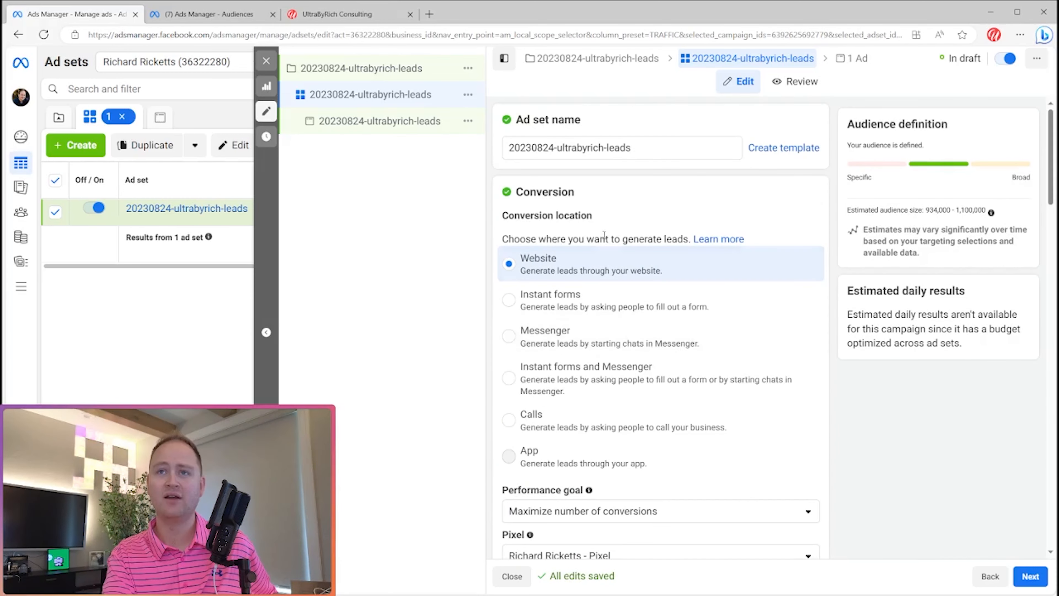
pyautogui.doubleClick(608, 146)
pyautogui.write('cold-everyone')
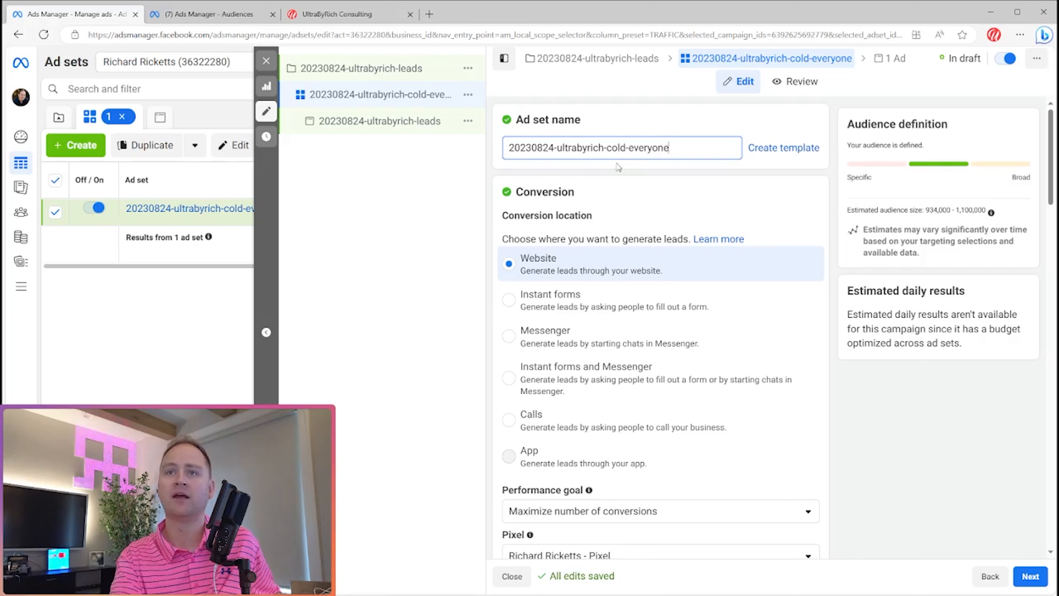
pyautogui.scroll(-10, 644, 171)
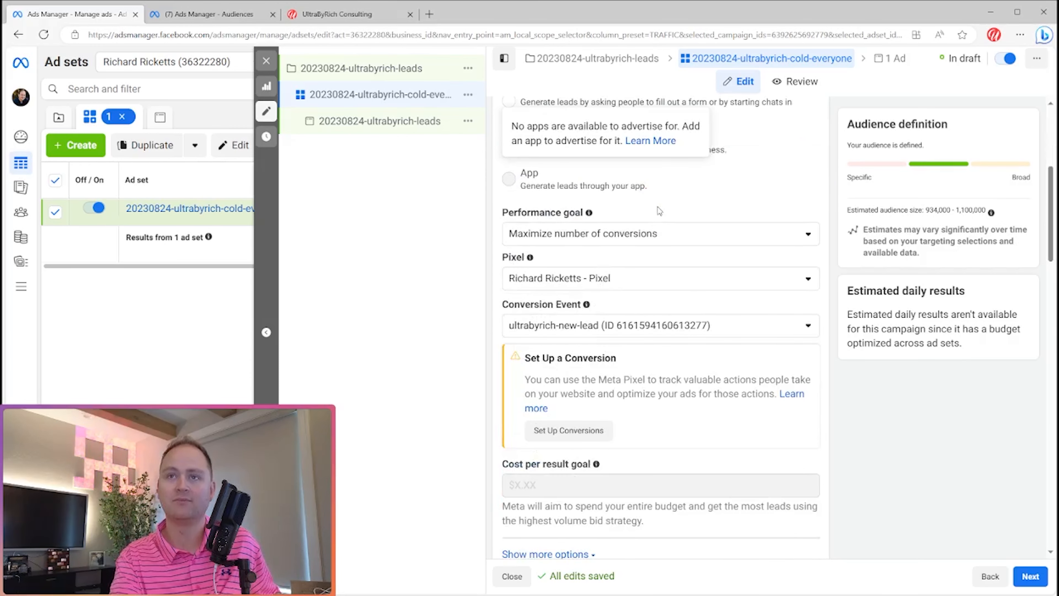
# Switch the ad set from Advantage+ placements to manual placements.
pyautogui.scroll(-12, 659, 300)
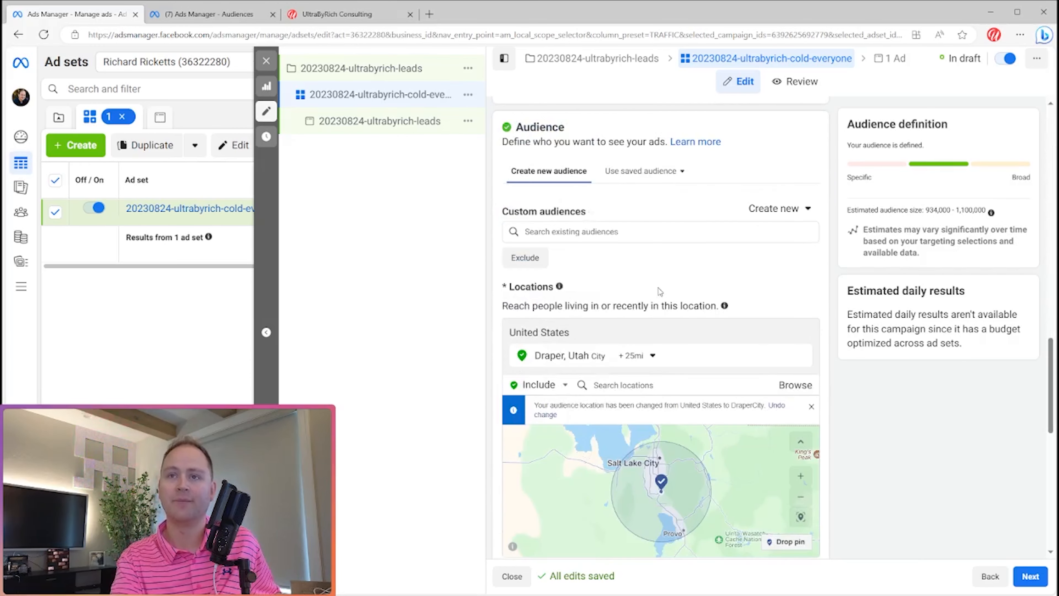
pyautogui.scroll(-8, 669, 318)
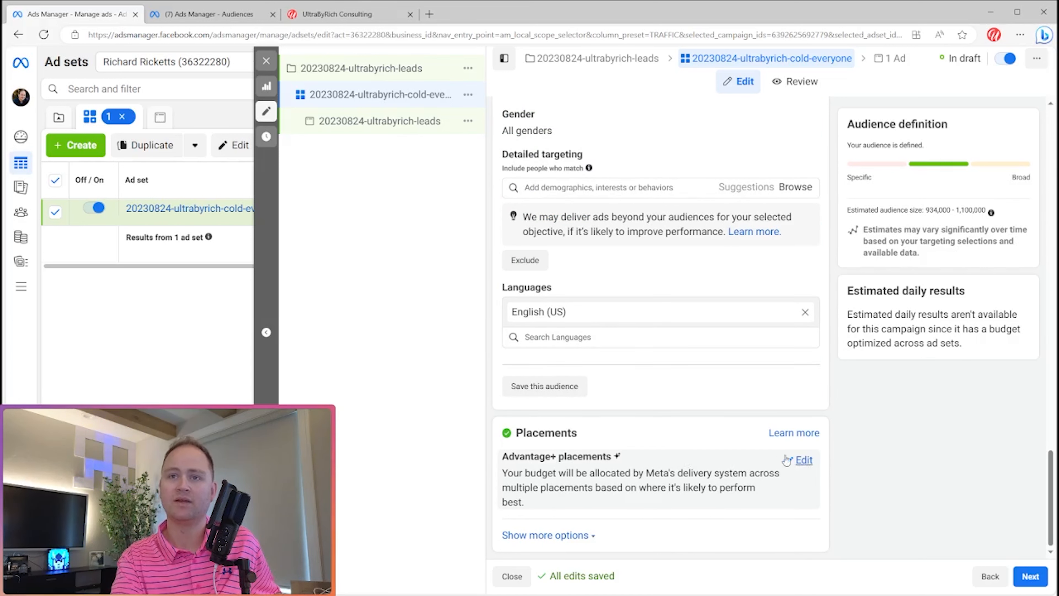
pyautogui.click(802, 460)
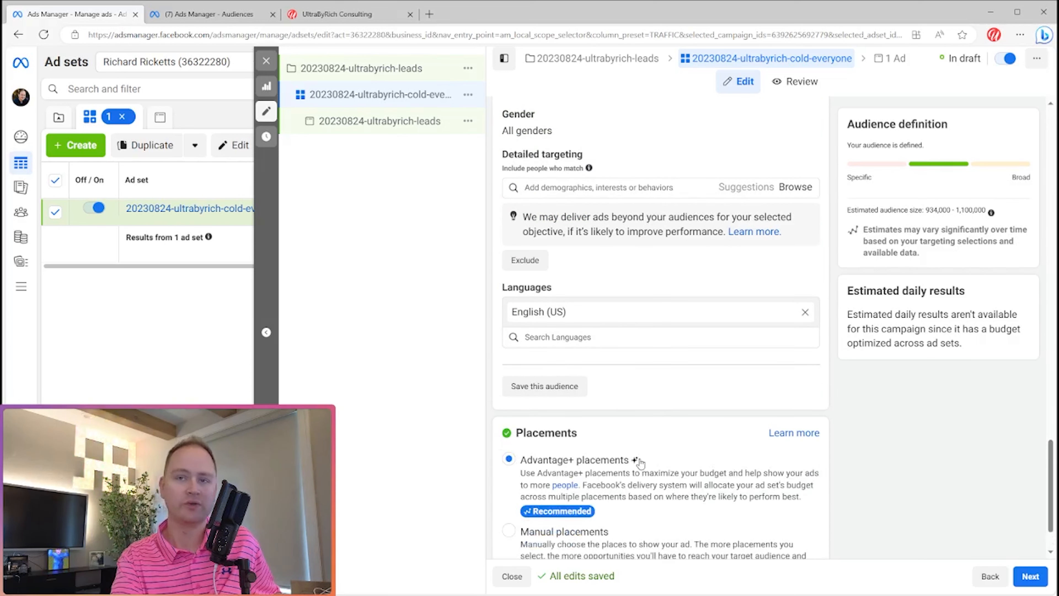
pyautogui.scroll(-2, 631, 453)
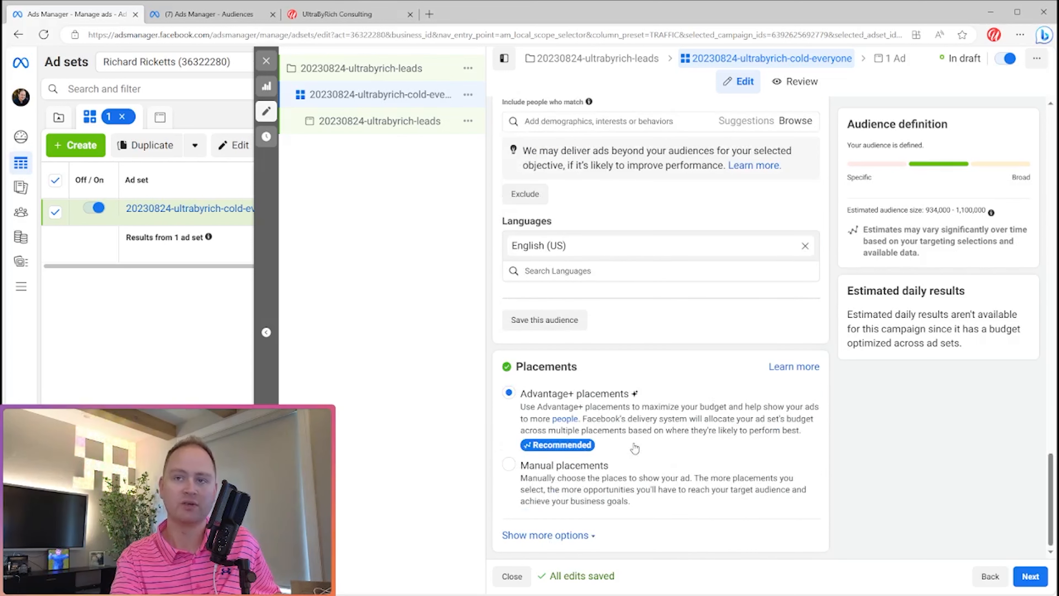
pyautogui.click(545, 494)
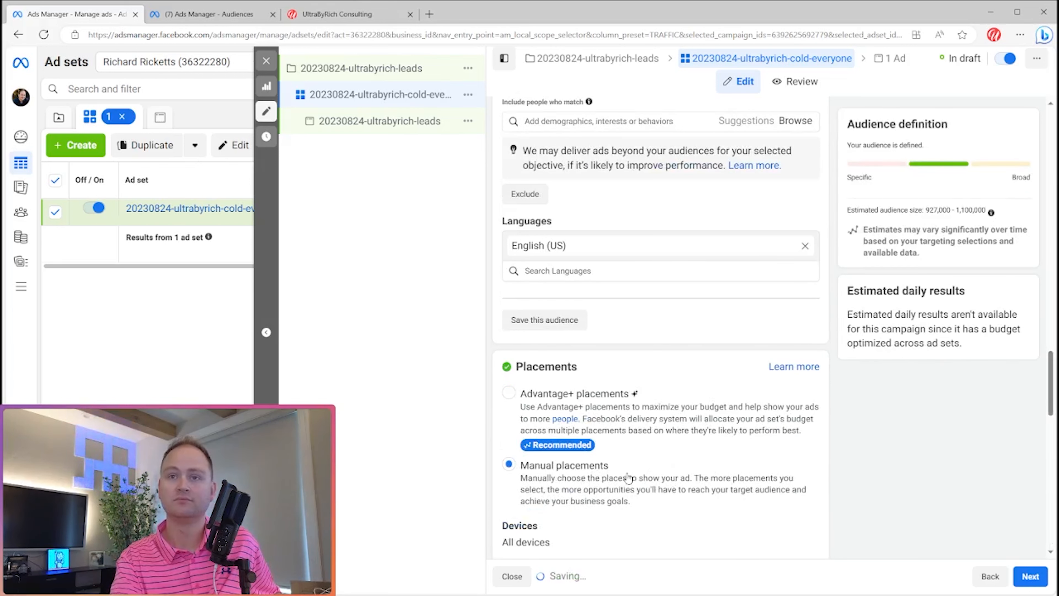
# Exclude the Apps and sites, Search results, and In-stream ads for videos and reels placements, keeping Feeds and Stories and Reels.
pyautogui.scroll(-10, 659, 455)
pyautogui.scroll(-5, 709, 354)
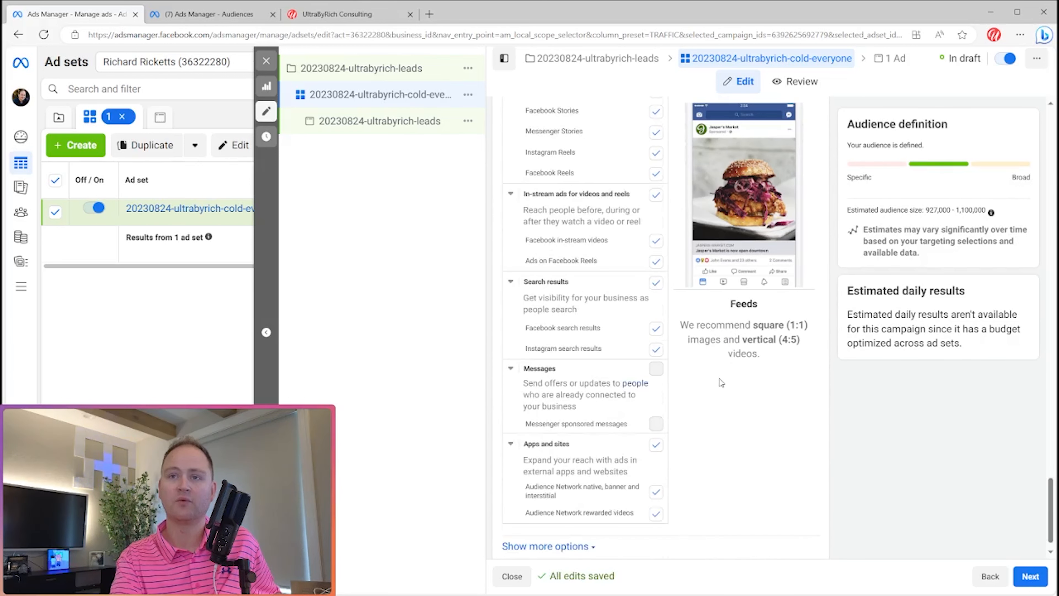
pyautogui.click(656, 445)
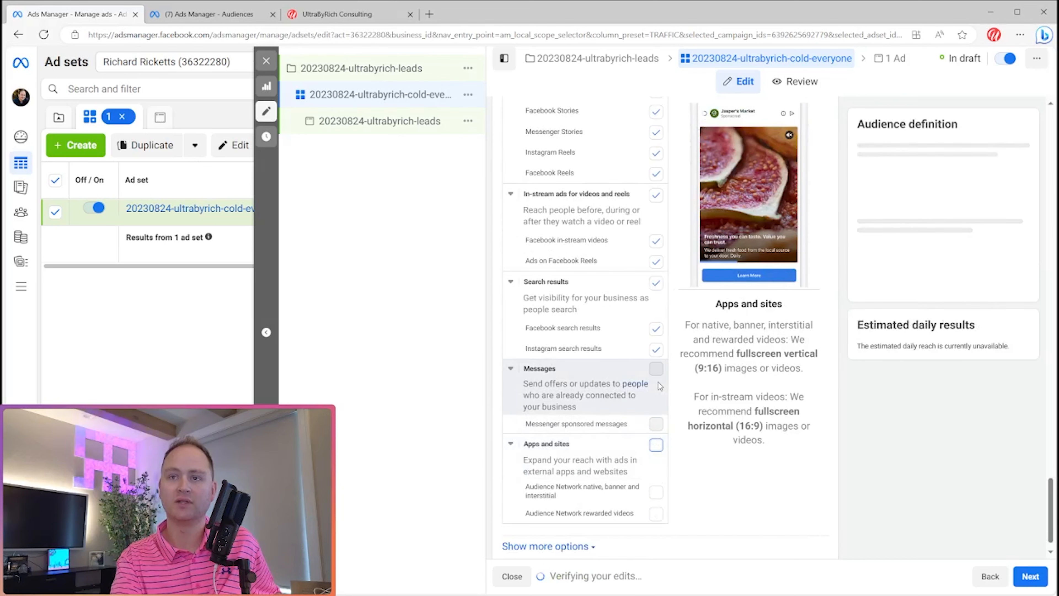
pyautogui.click(656, 282)
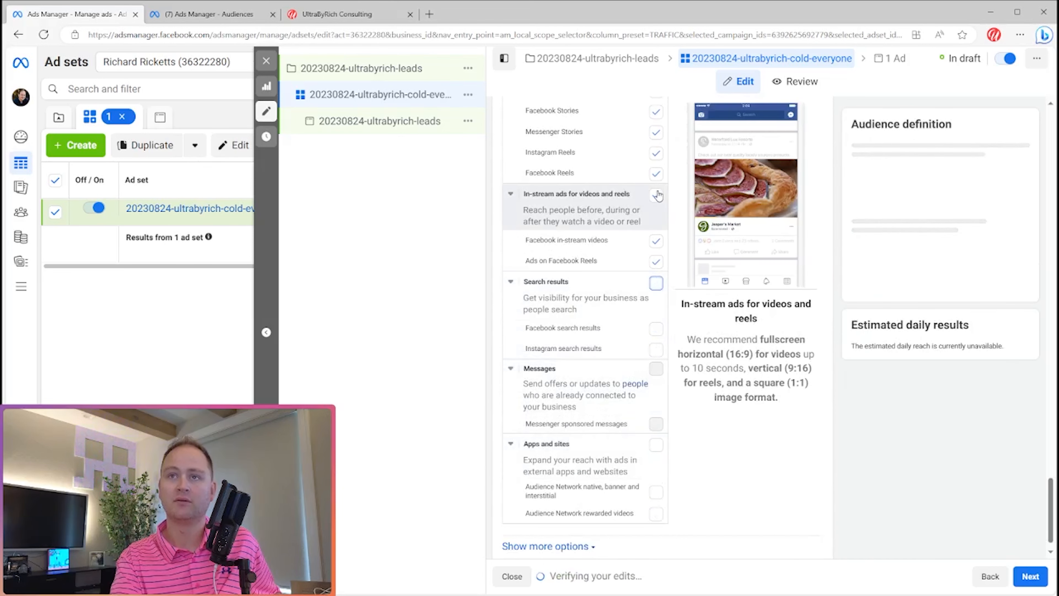
pyautogui.click(656, 195)
pyautogui.scroll(8, 584, 292)
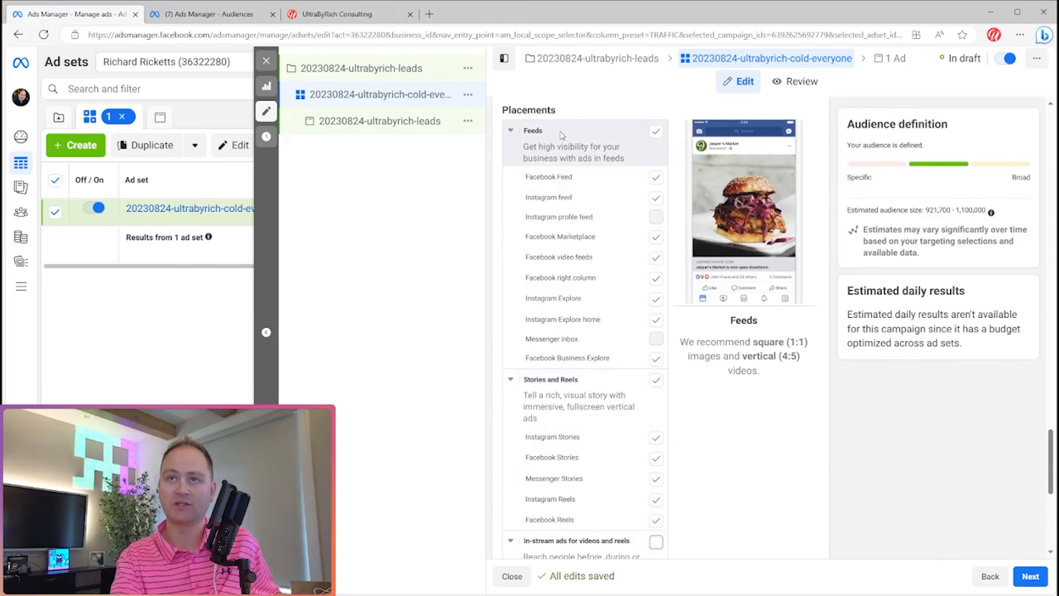
pyautogui.scroll(-8, 584, 376)
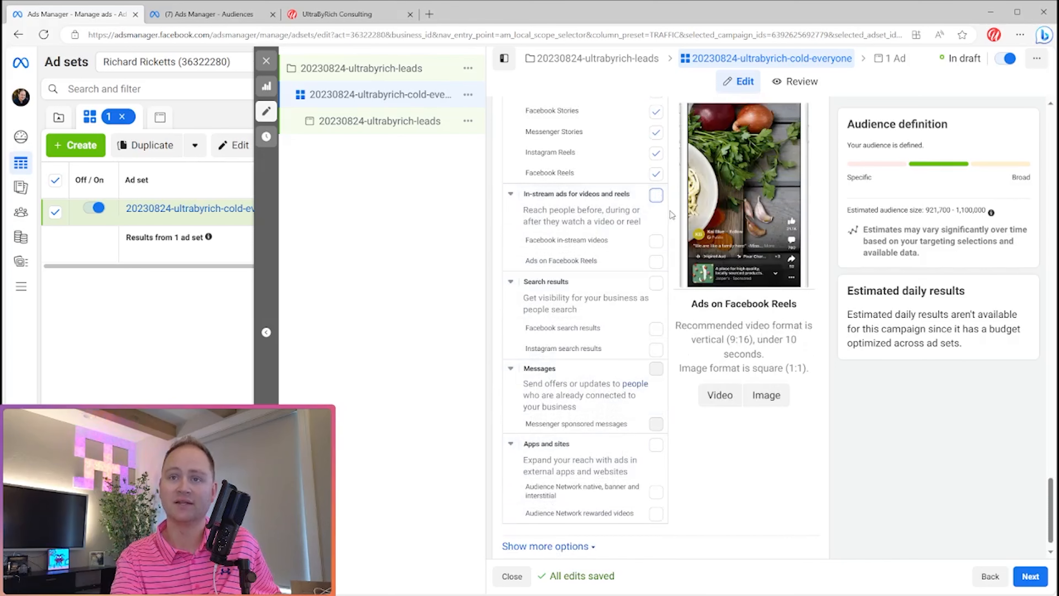
pyautogui.scroll(8, 584, 292)
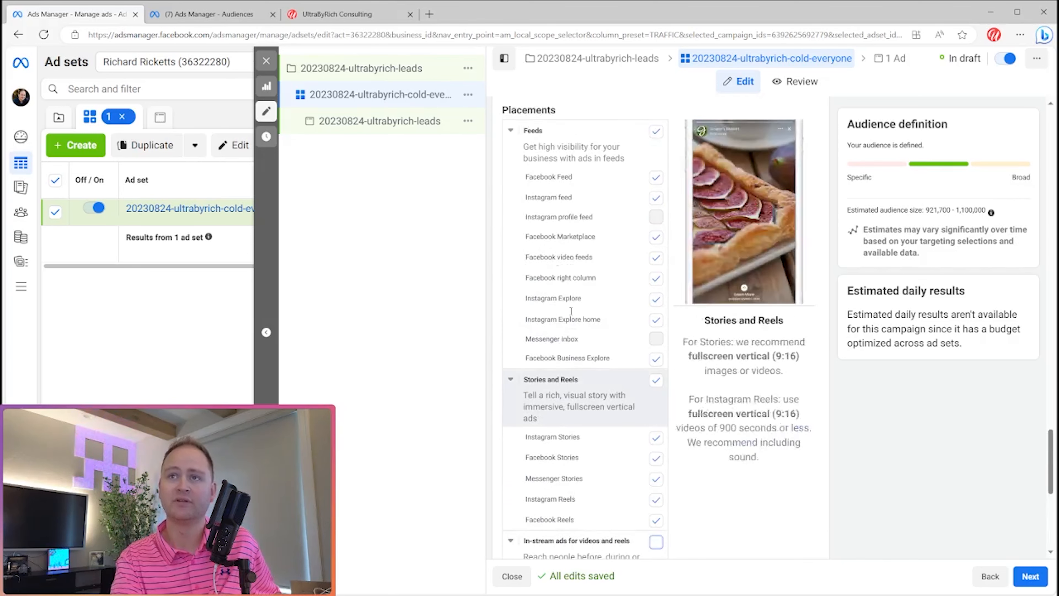
pyautogui.scroll(10, 626, 330)
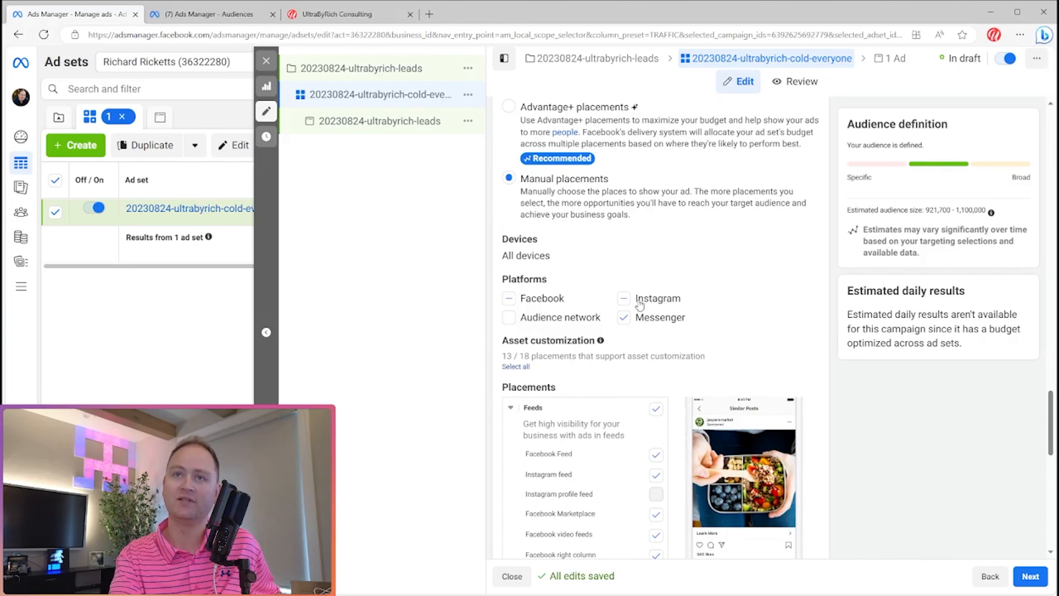
pyautogui.scroll(15, 645, 339)
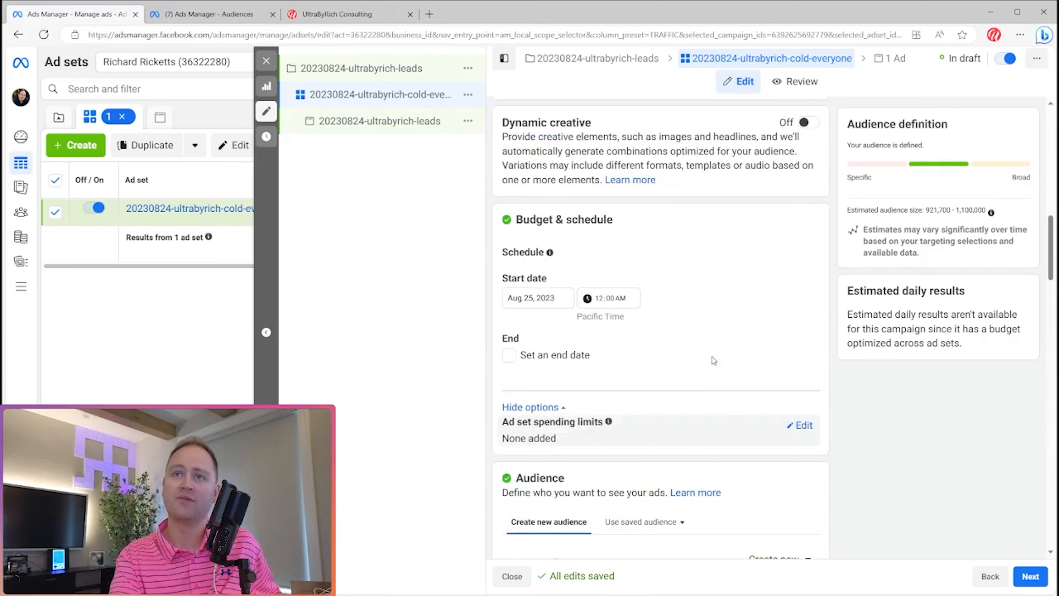
pyautogui.scroll(6, 819, 365)
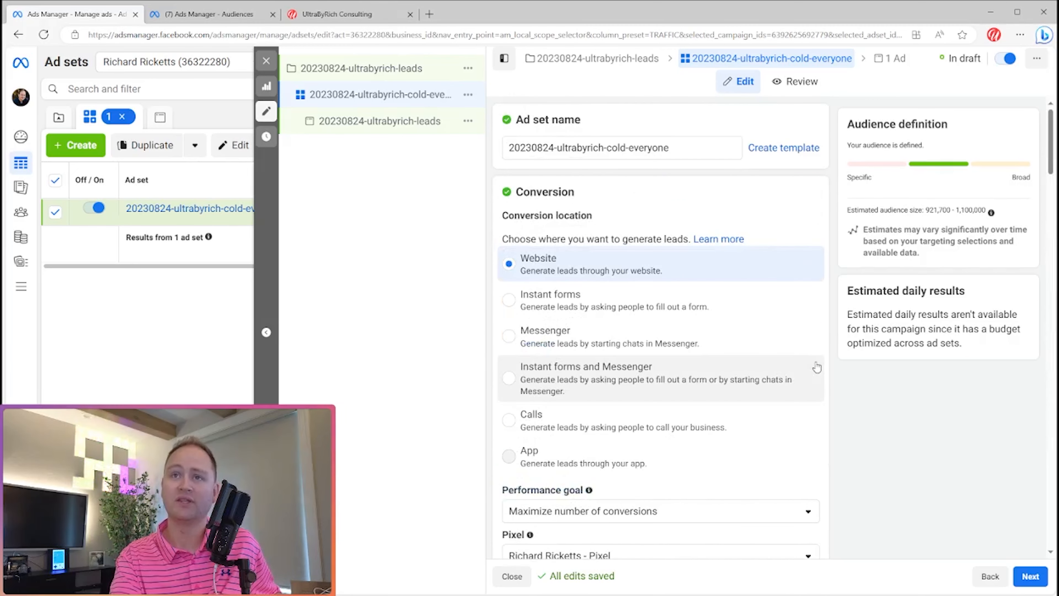
# Proceed to the ad's settings and turn off multi-advertiser ads, keeping the single image or video format.
pyautogui.click(1030, 576)
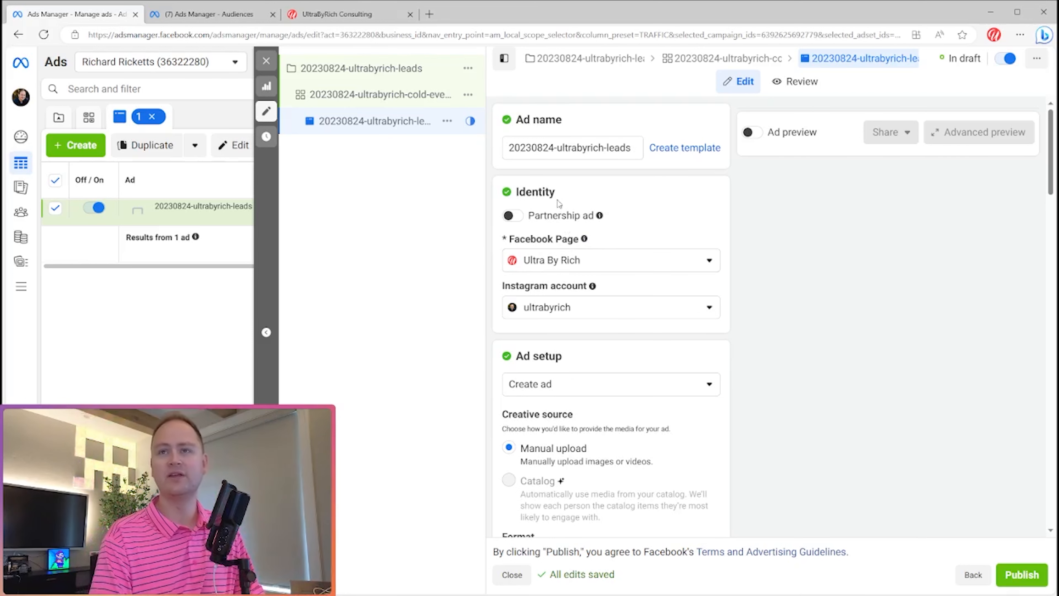
pyautogui.scroll(-2, 557, 204)
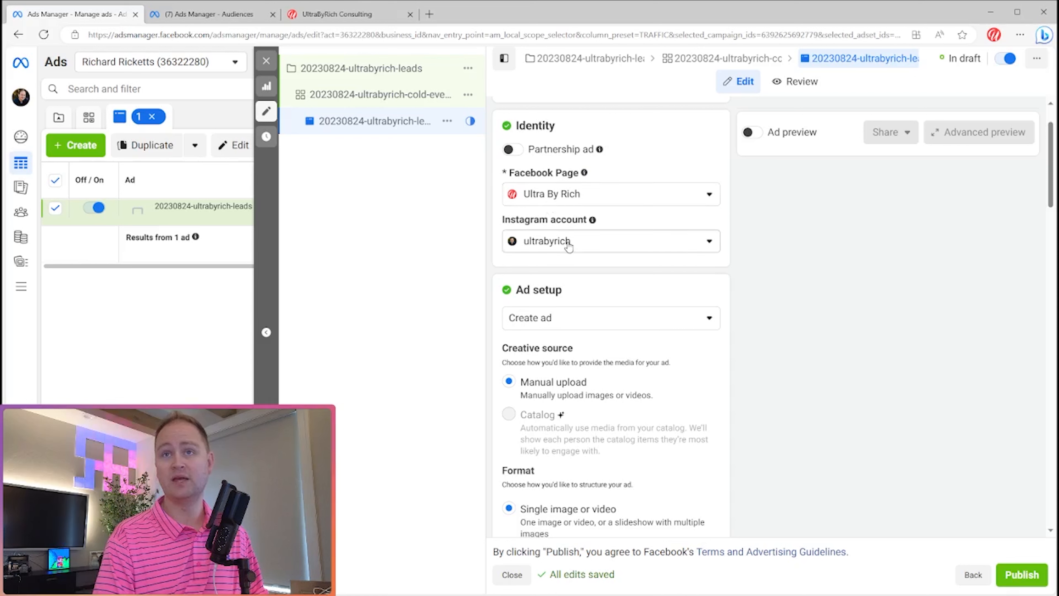
pyautogui.scroll(-2, 559, 257)
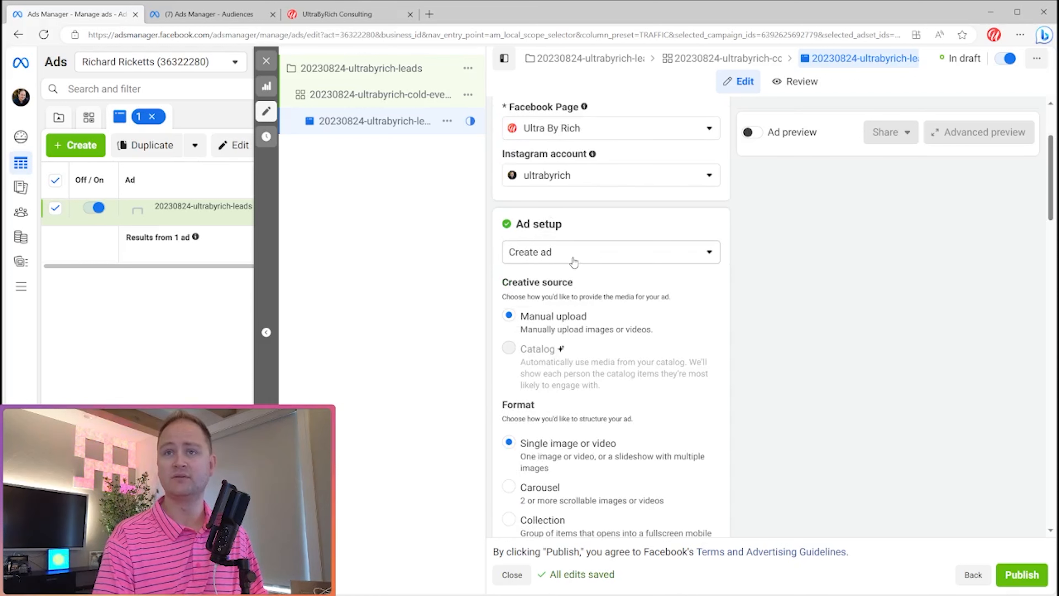
pyautogui.scroll(-4, 574, 261)
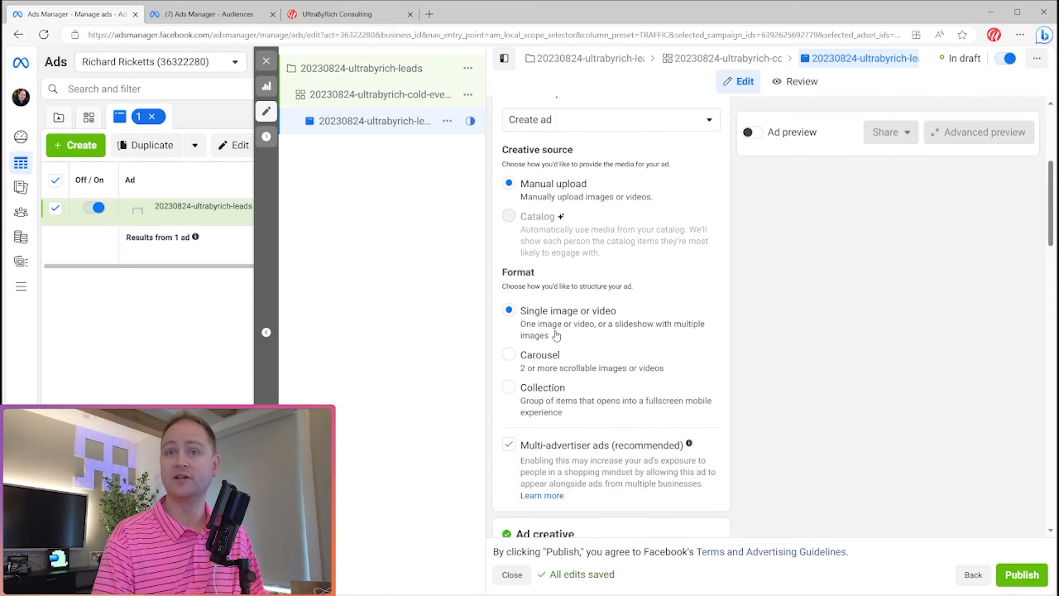
pyautogui.scroll(-2, 557, 335)
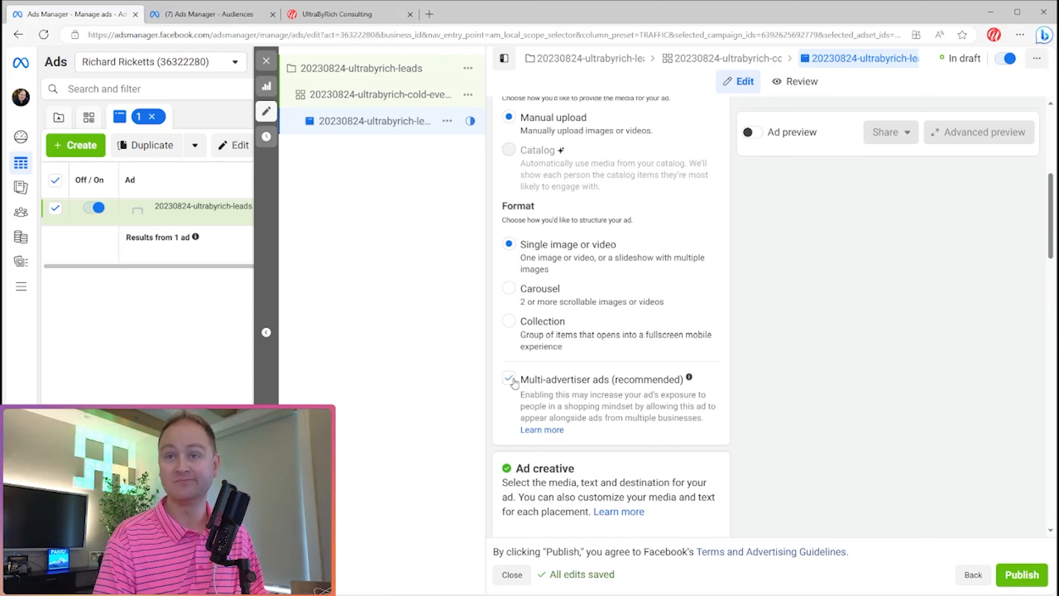
pyautogui.moveTo(688, 378)
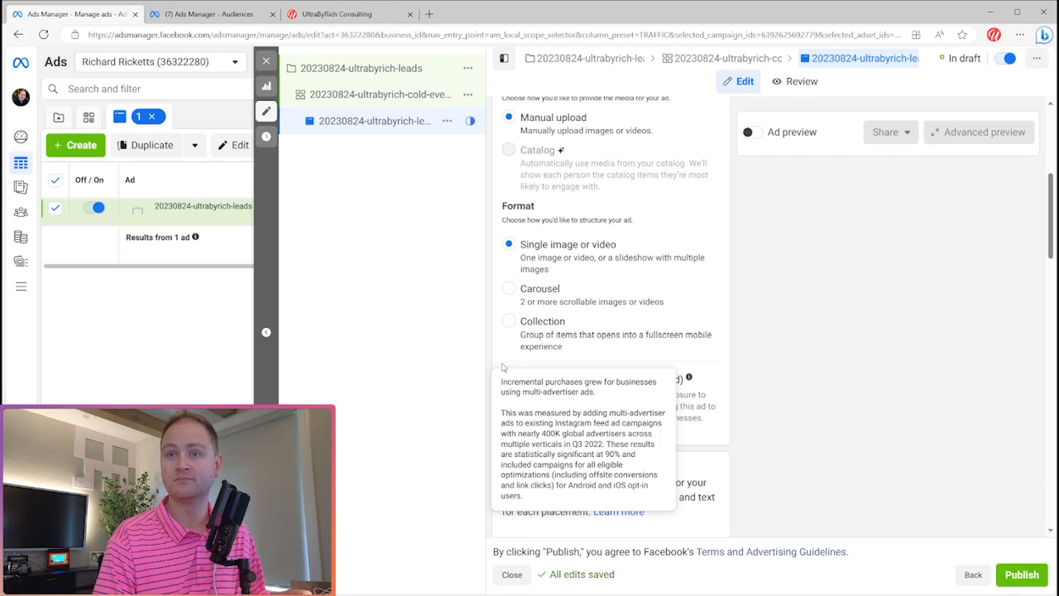
pyautogui.click(509, 378)
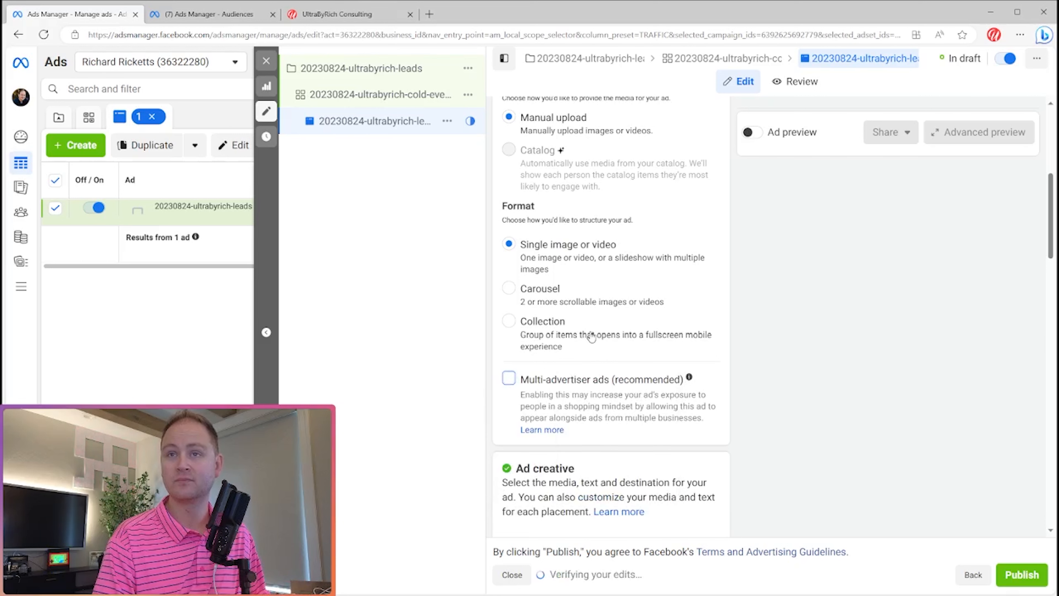
pyautogui.scroll(-6, 602, 332)
pyautogui.scroll(-1, 602, 332)
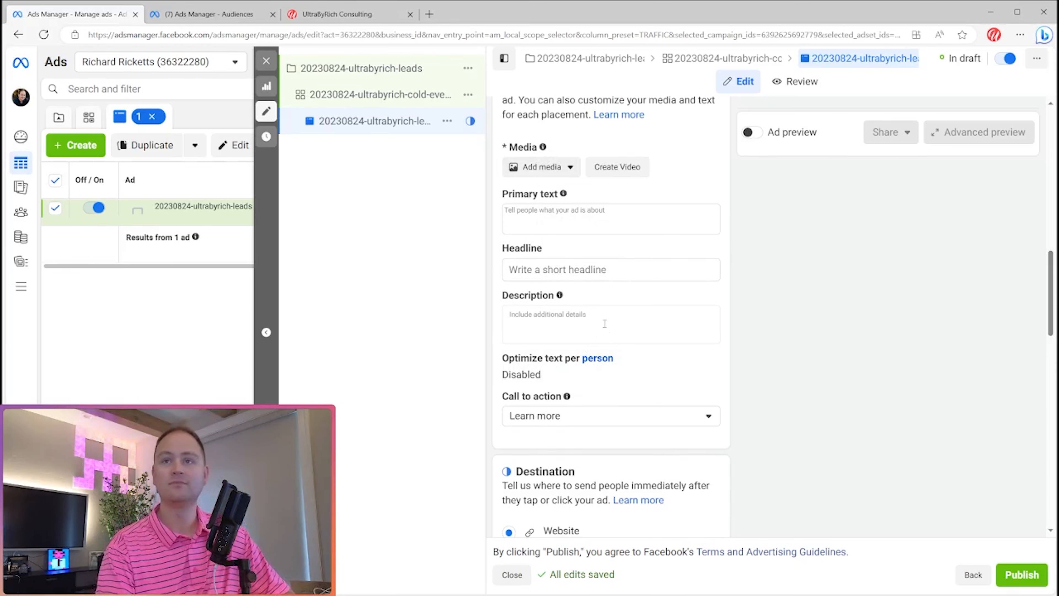
pyautogui.scroll(-3, 604, 324)
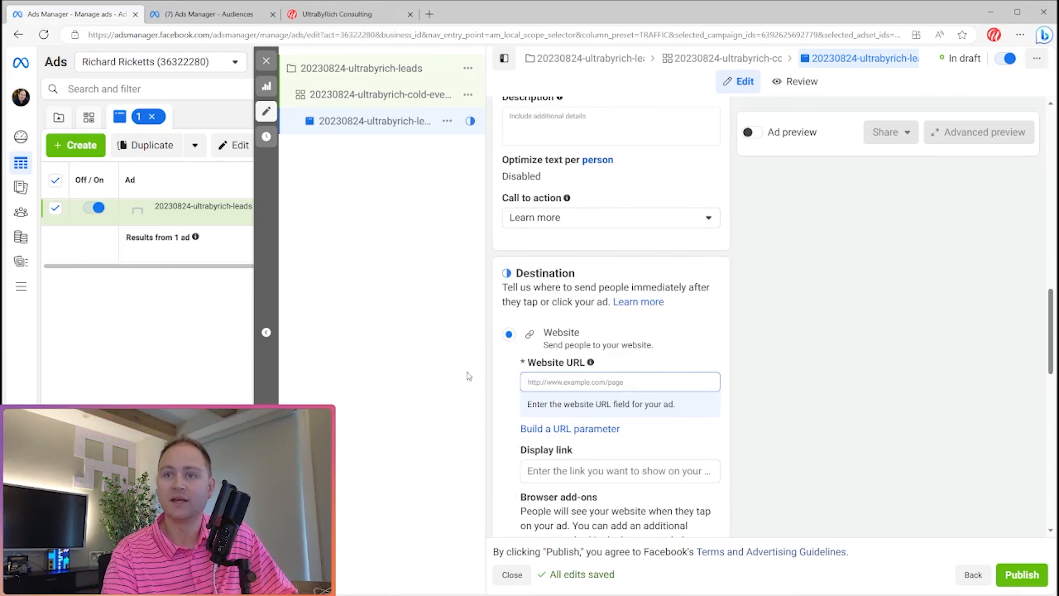
pyautogui.click(322, 17)
pyautogui.click(78, 14)
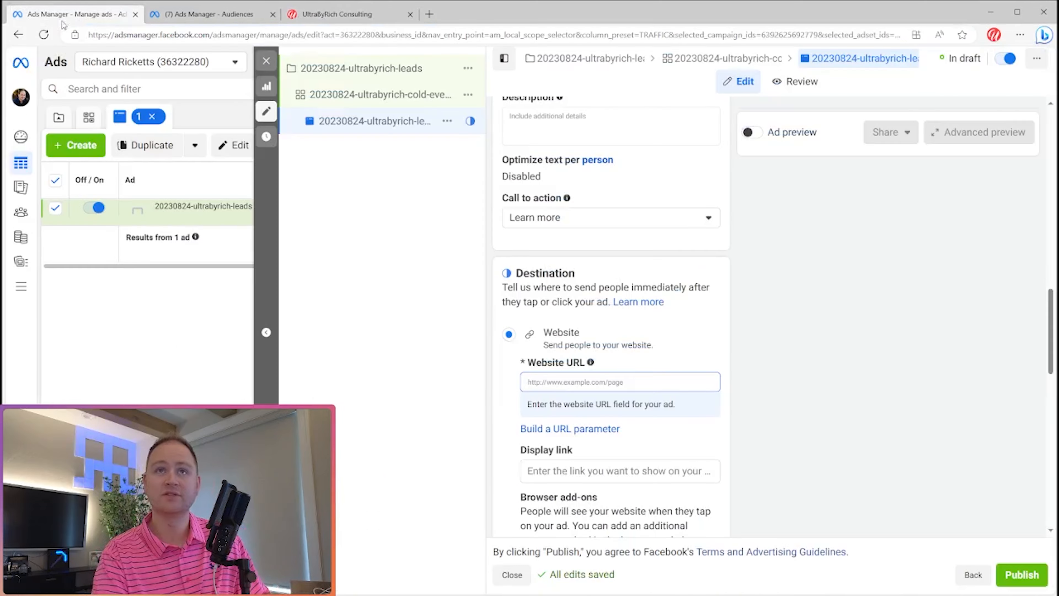
pyautogui.click(635, 385)
pyautogui.write('https://www.ultrabyrich.com/consulting')
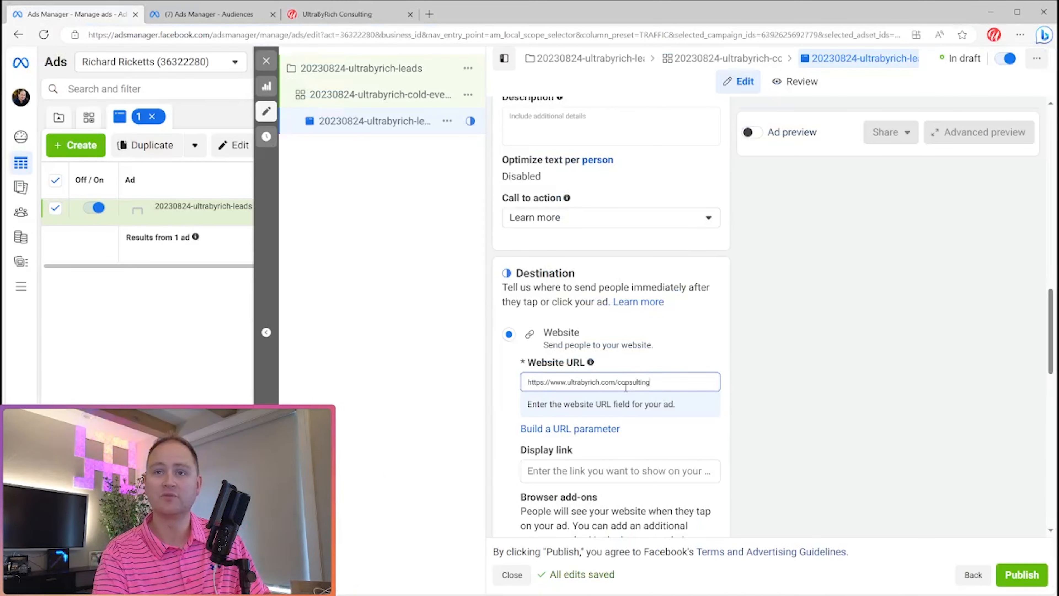
# Add an instant form as the browser add-on for the ad's website destination.
pyautogui.scroll(-3, 598, 503)
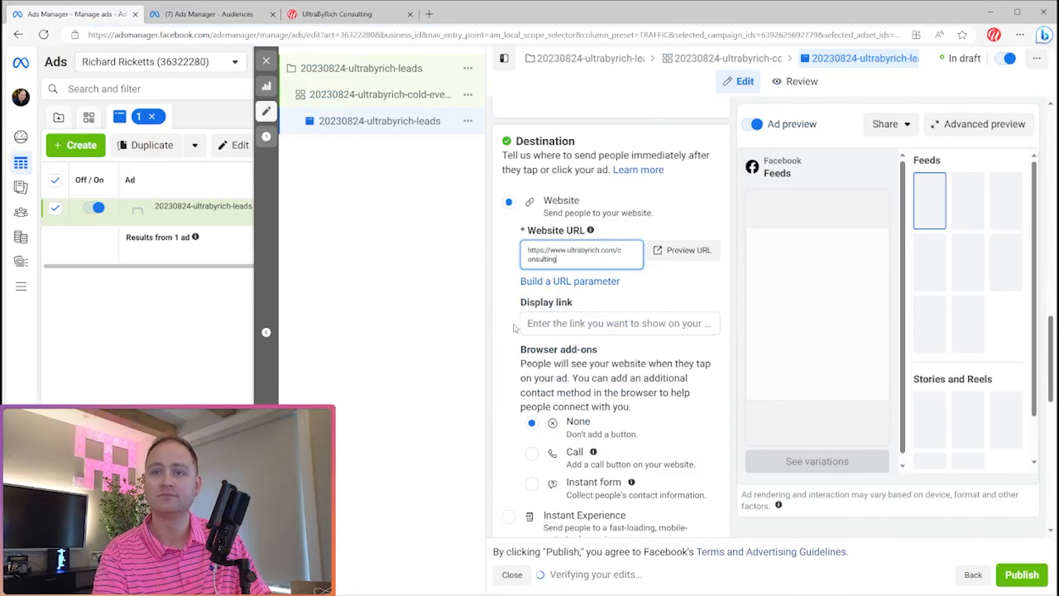
pyautogui.click(535, 486)
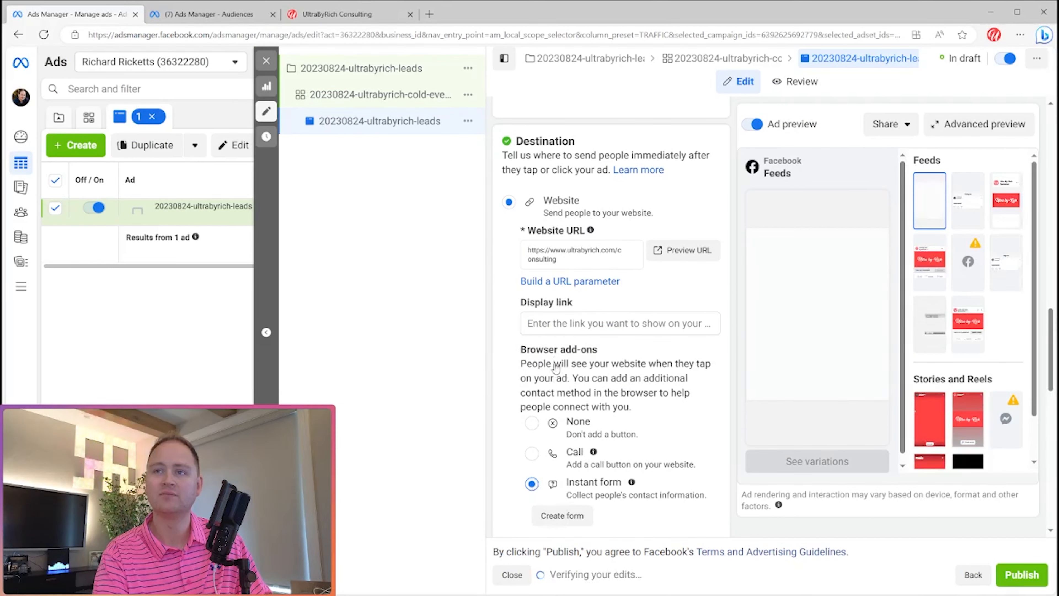
pyautogui.scroll(-3, 571, 393)
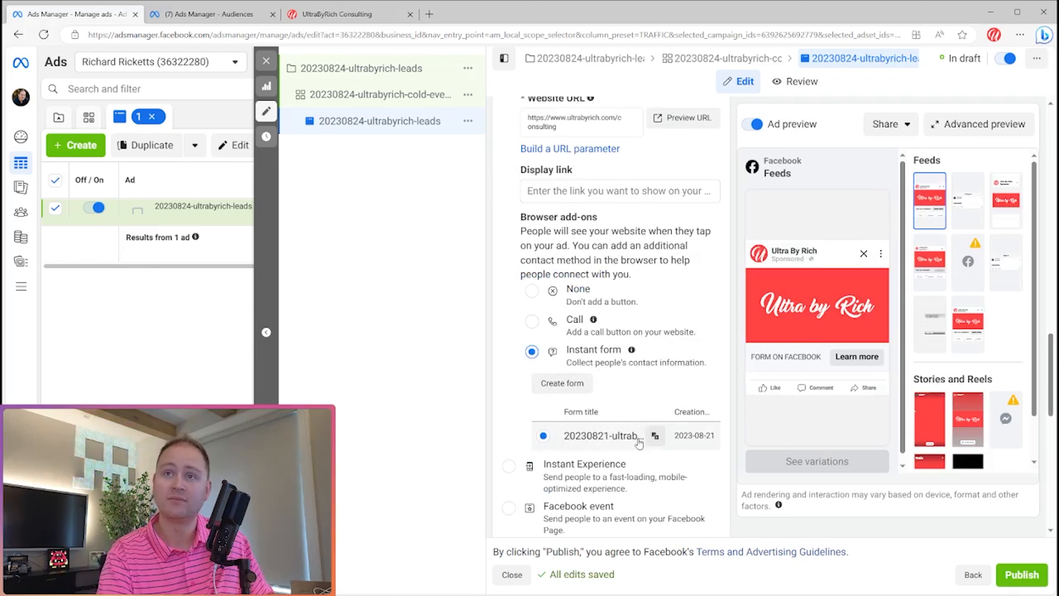
pyautogui.scroll(2, 615, 231)
pyautogui.scroll(4, 615, 230)
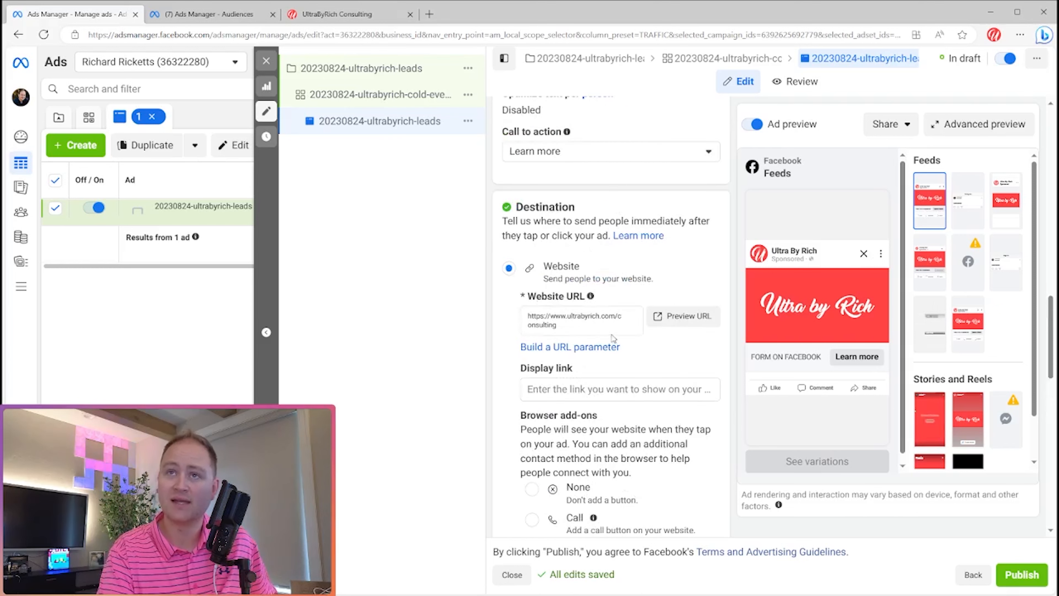
# Set the ad's display link to ultrabyrich.com.
pyautogui.click(578, 389)
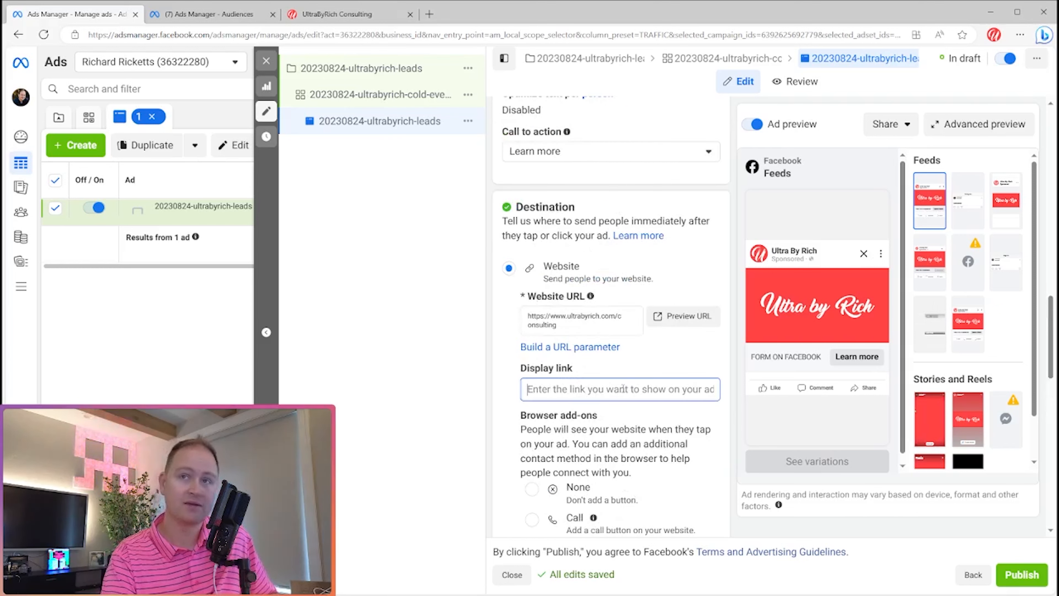
pyautogui.write('ultrabyrich.com')
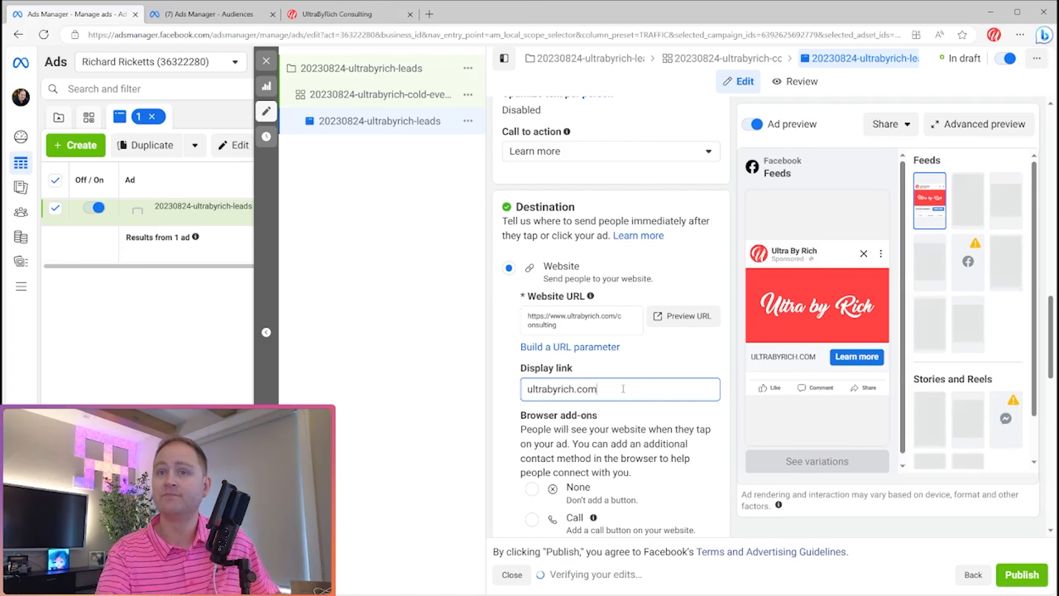
pyautogui.click(616, 455)
pyautogui.moveTo(617, 455); pyautogui.dragTo(615, 443)
pyautogui.click(599, 440)
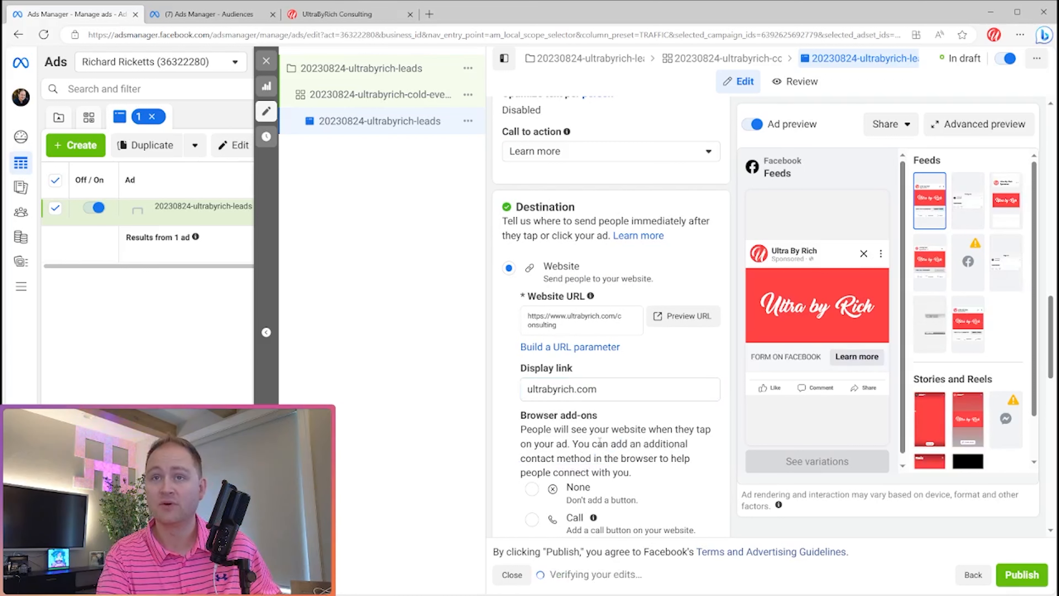
# Check the full name of the attached instant form and examine the ad's tracking settings.
pyautogui.scroll(-3, 606, 436)
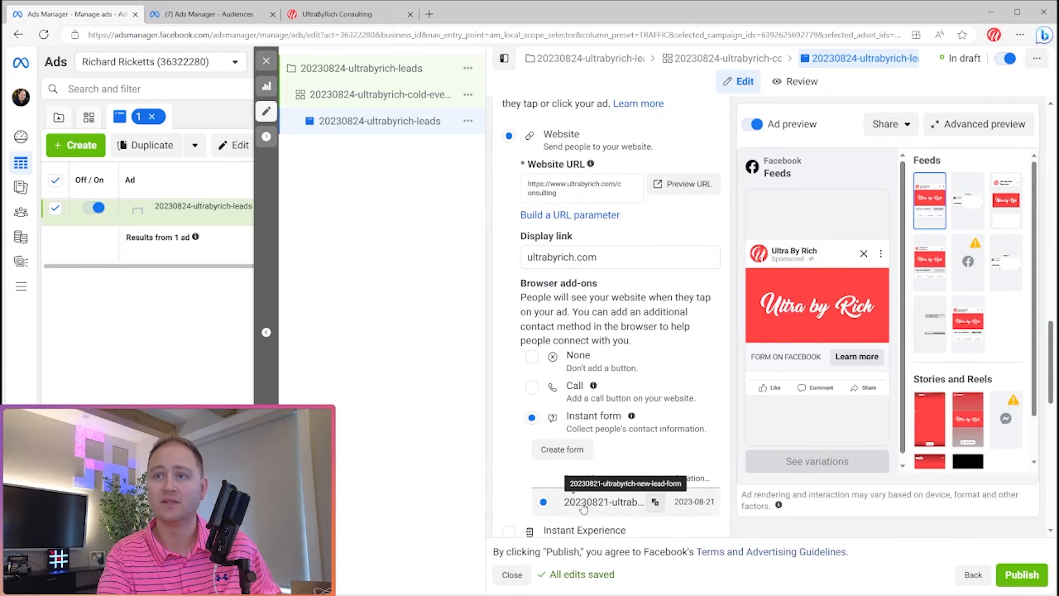
pyautogui.scroll(-10, 584, 508)
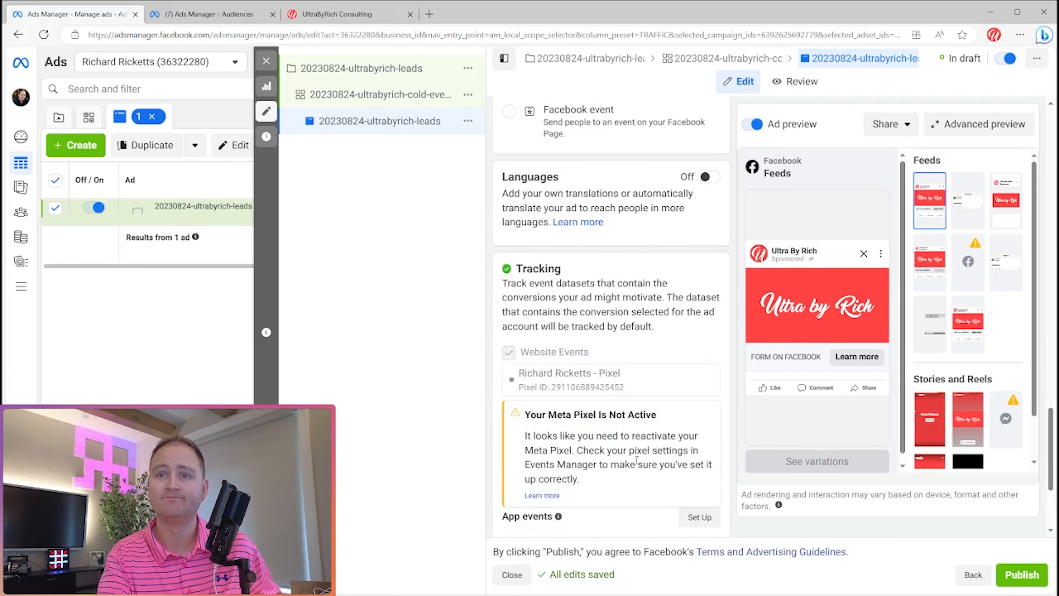
pyautogui.scroll(-3, 592, 422)
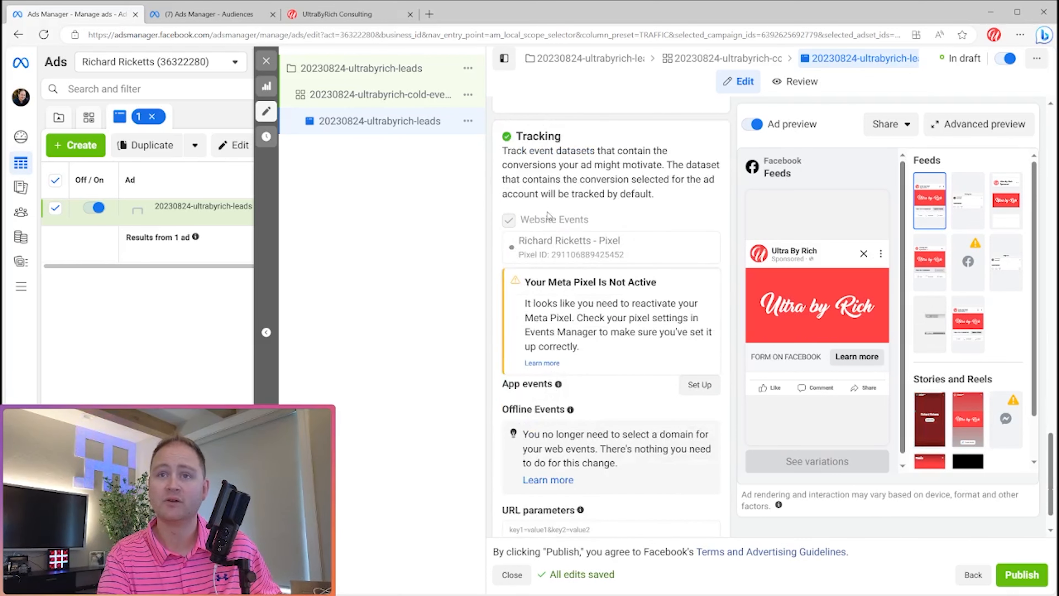
pyautogui.scroll(-1, 561, 227)
pyautogui.scroll(20, 584, 334)
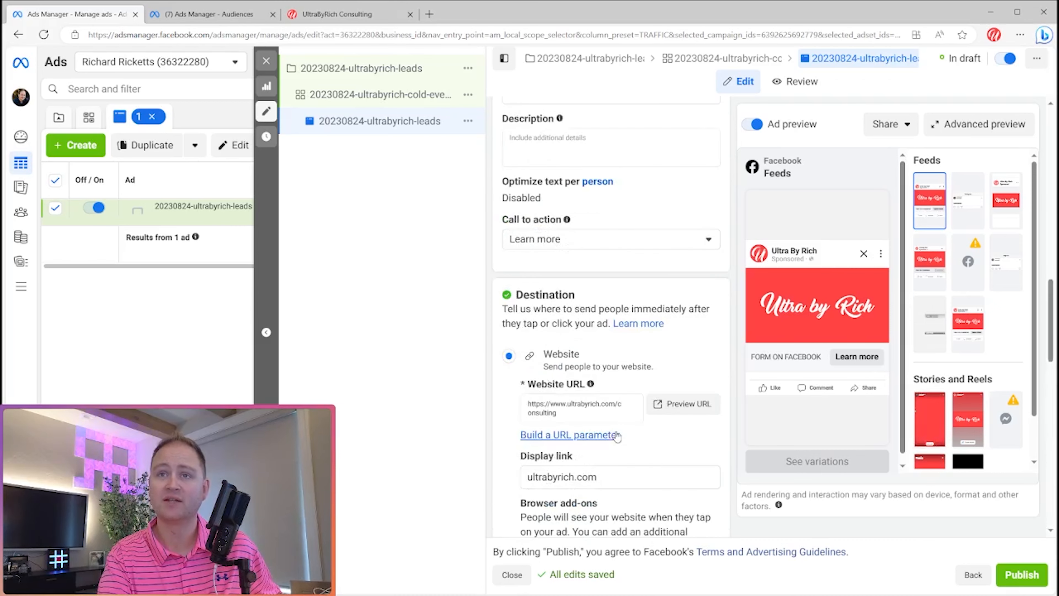
pyautogui.scroll(4, 628, 436)
pyautogui.scroll(-2, 628, 437)
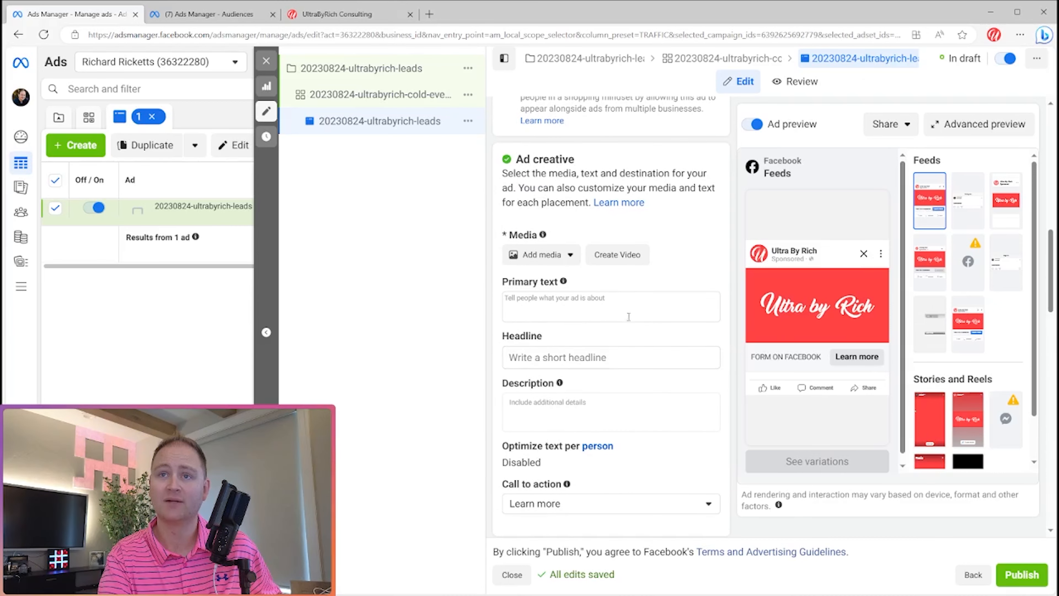
pyautogui.click(618, 313)
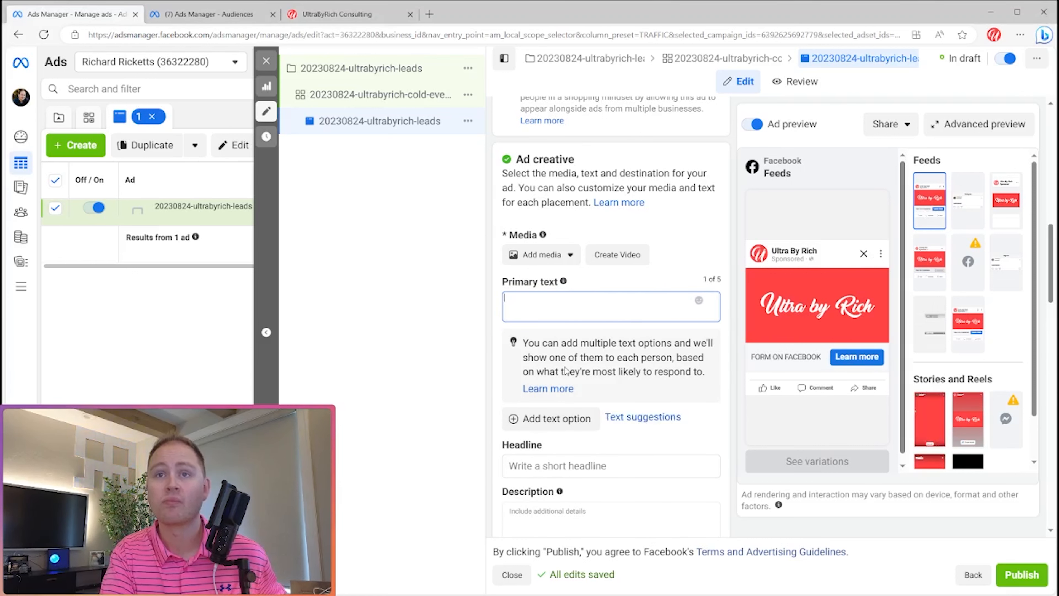
pyautogui.write('🔥 Unlock Growth Potential: Dive into personalized strategies crafted by industry expert UltraByRich.  👉 https://www.ultrabyrich.com/consulting  >>> About UltraByRich At UltraByRich, we understand that the business world is a complex terrain, fraught with challenges and opportunities. Our consulting services are designed to navigate this landscape with finesse, empowering you to overcome obstacles and seize growth prospects. With years of experience as a seasoned entrepreneur, Richard Ricketts (UltraByRich) brings a wealth of insights and strategies to the table.')
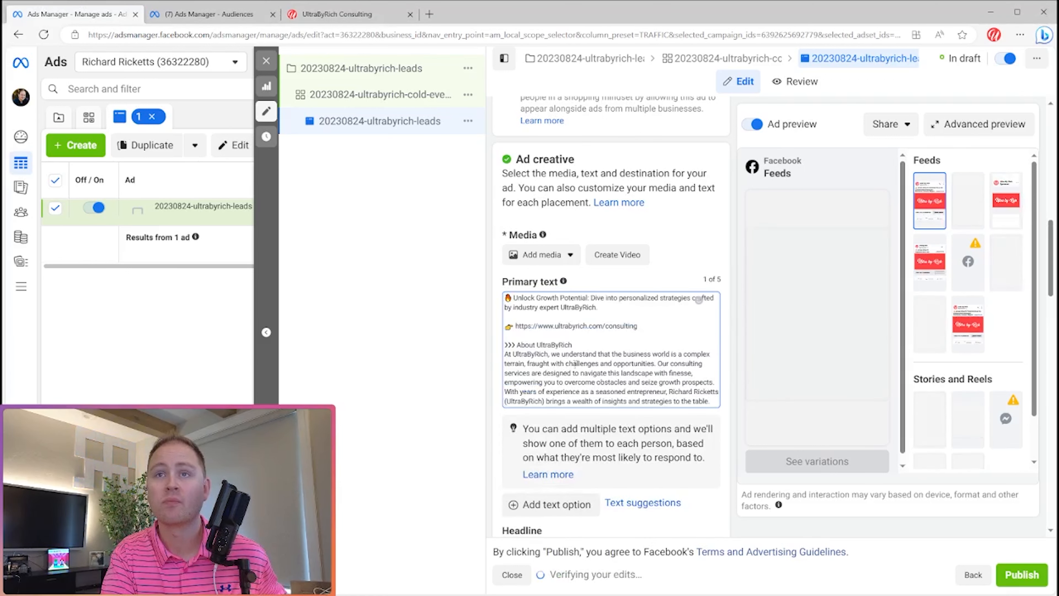
# Enter the placeholder texts "Headline" as the ad's headline and "Description" as its description.
pyautogui.scroll(-2, 598, 421)
pyautogui.scroll(-2, 598, 421)
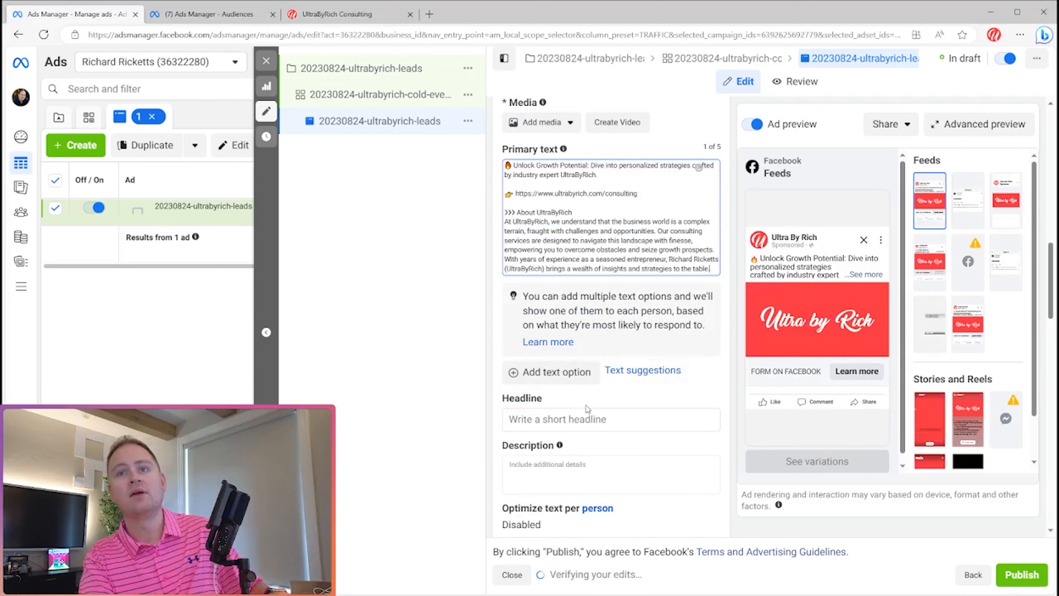
pyautogui.click(546, 421)
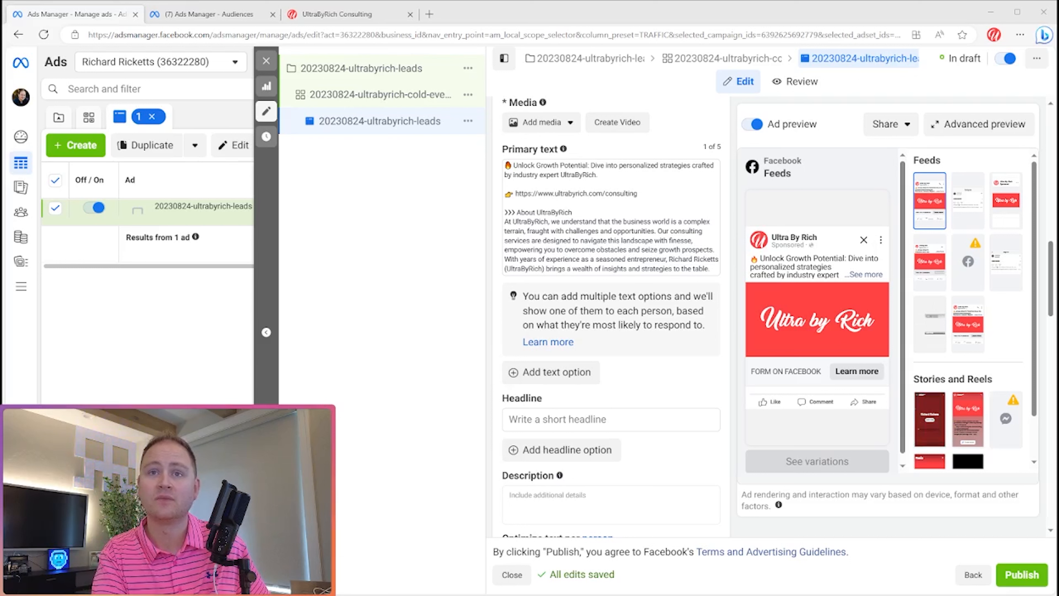
pyautogui.click(616, 420)
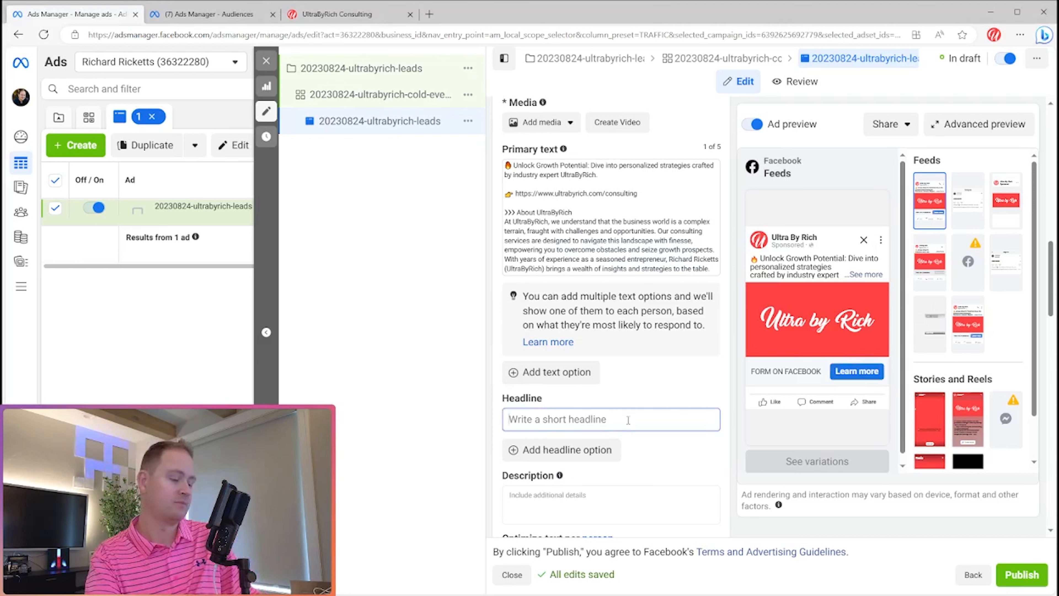
pyautogui.write('Hwe')
pyautogui.write('eadline')
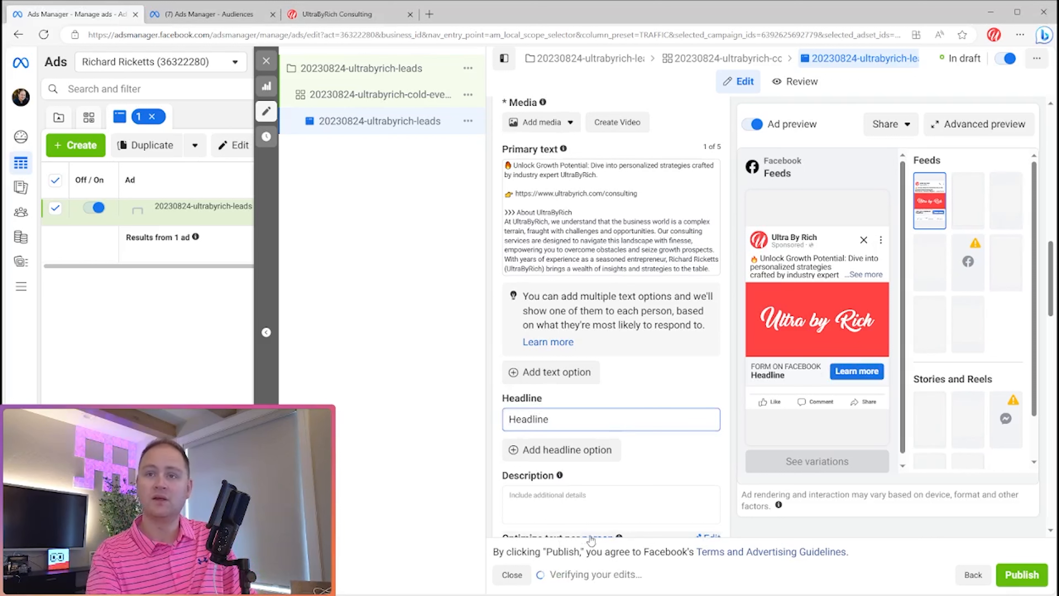
pyautogui.click(565, 502)
pyautogui.write('Description')
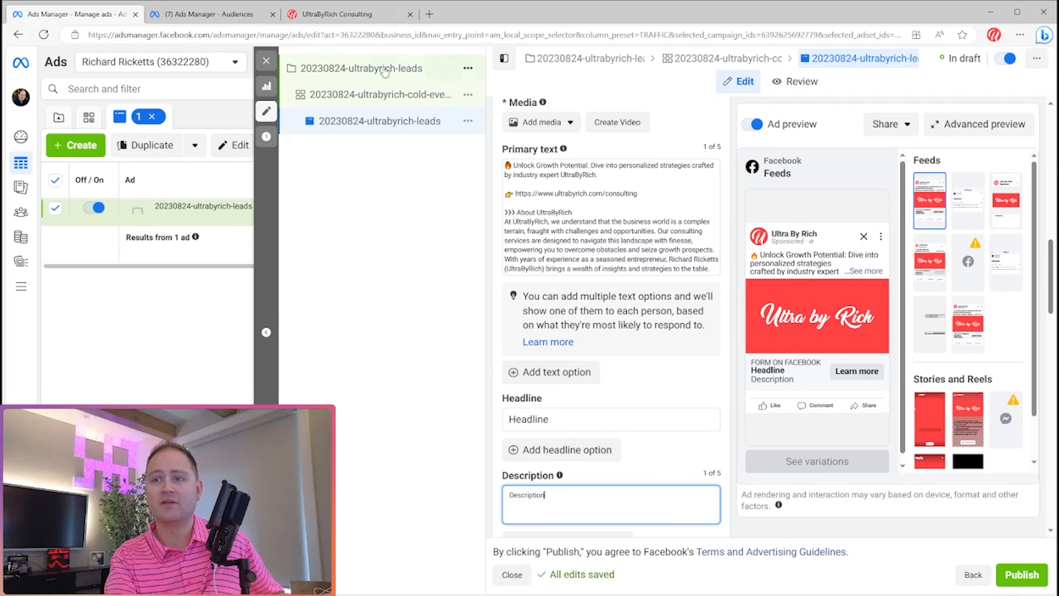
# Quickly duplicate the cold-everyone ad set with its ad and rename the copy 20230824-ultrabyrich-cold-lookalike.
pyautogui.click(403, 96)
pyautogui.click(475, 100)
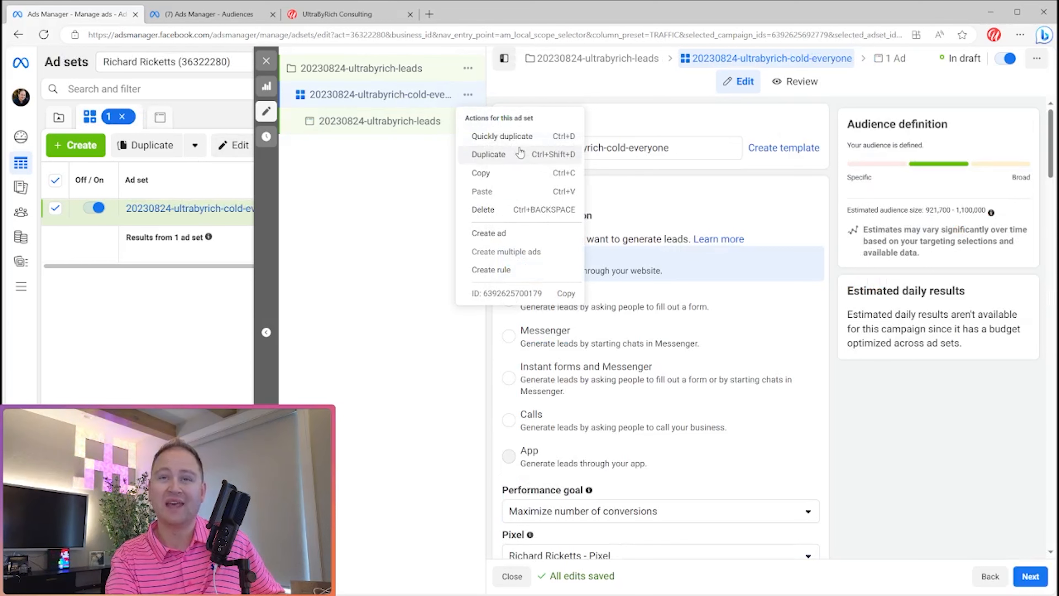
pyautogui.click(502, 136)
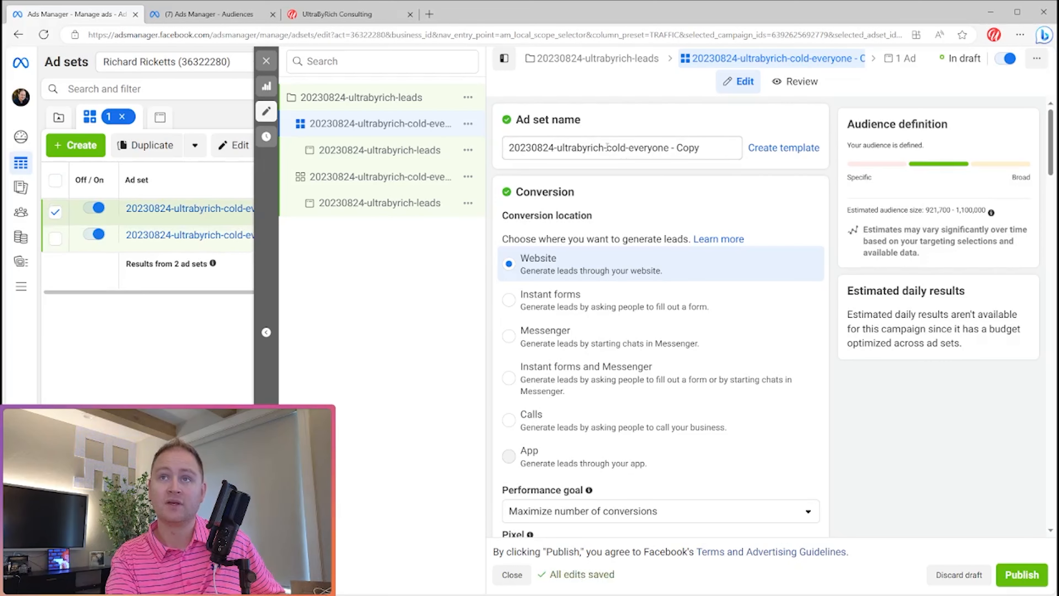
pyautogui.click(608, 147)
pyautogui.moveTo(629, 150); pyautogui.dragTo(727, 141)
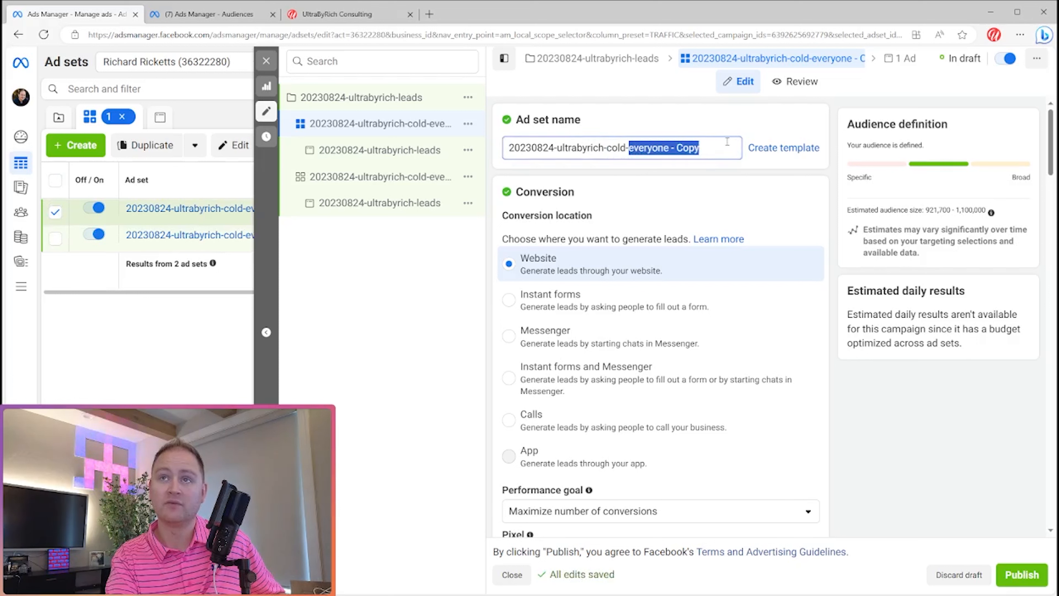
pyautogui.write('lookalik')
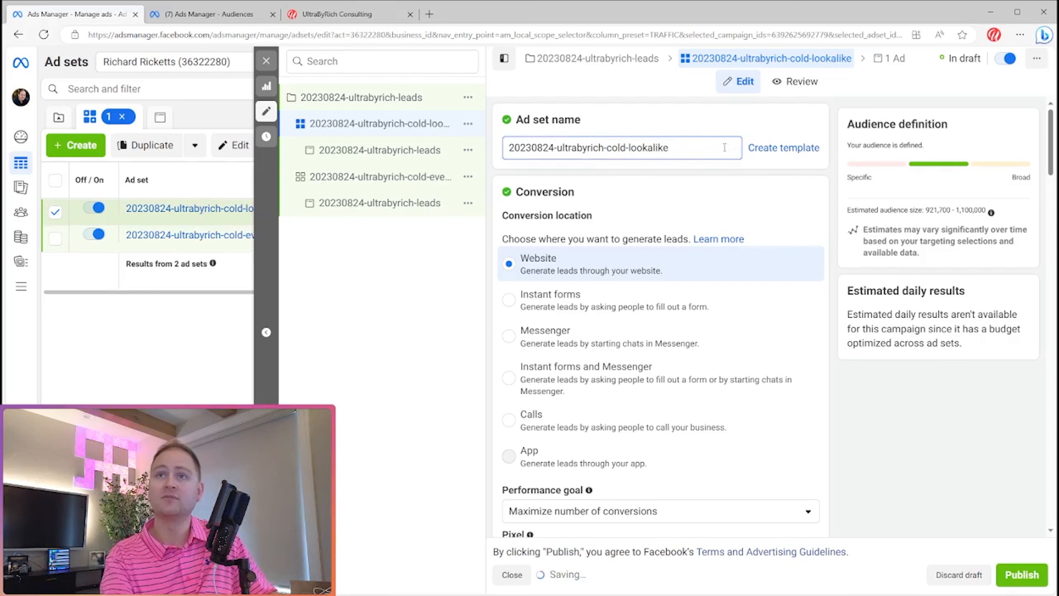
# Search the cold-lookalike ad set's existing audiences for "lookalike", across all, lookalike and custom audiences.
pyautogui.scroll(-5, 570, 208)
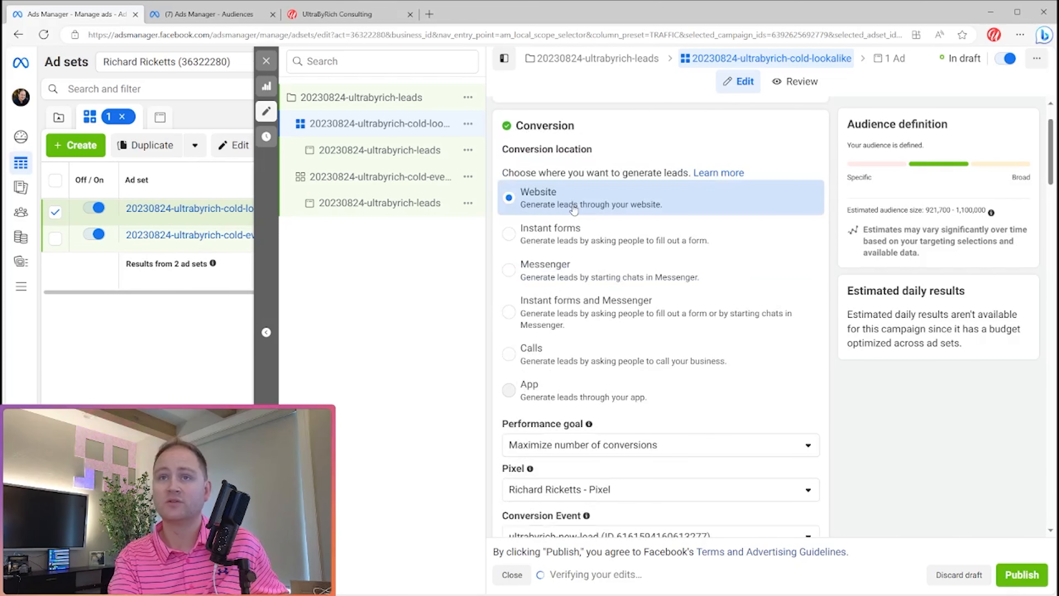
pyautogui.scroll(-2, 580, 212)
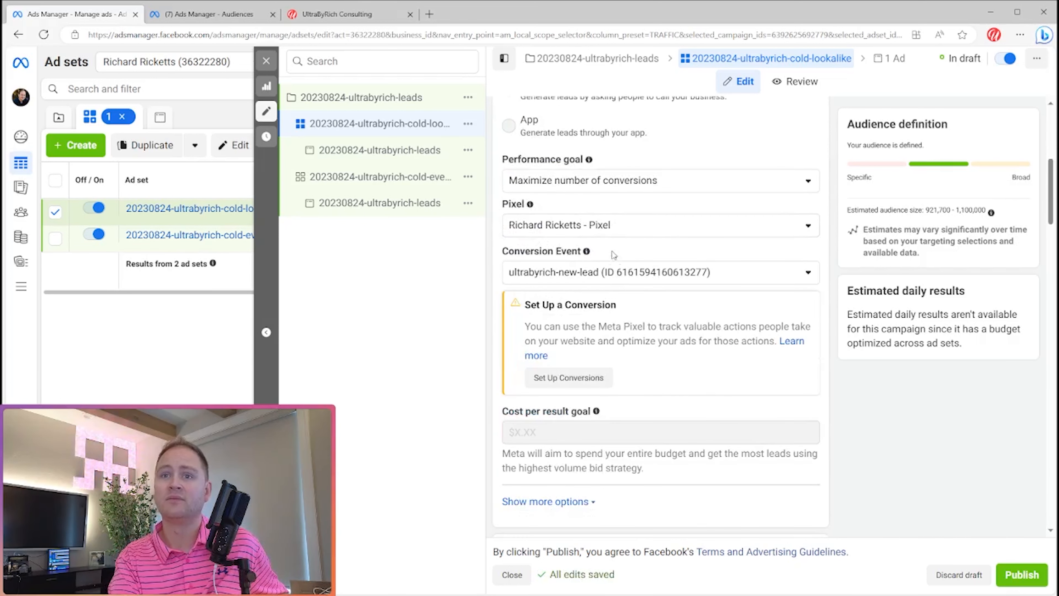
pyautogui.scroll(-5, 606, 284)
pyautogui.scroll(-1, 616, 292)
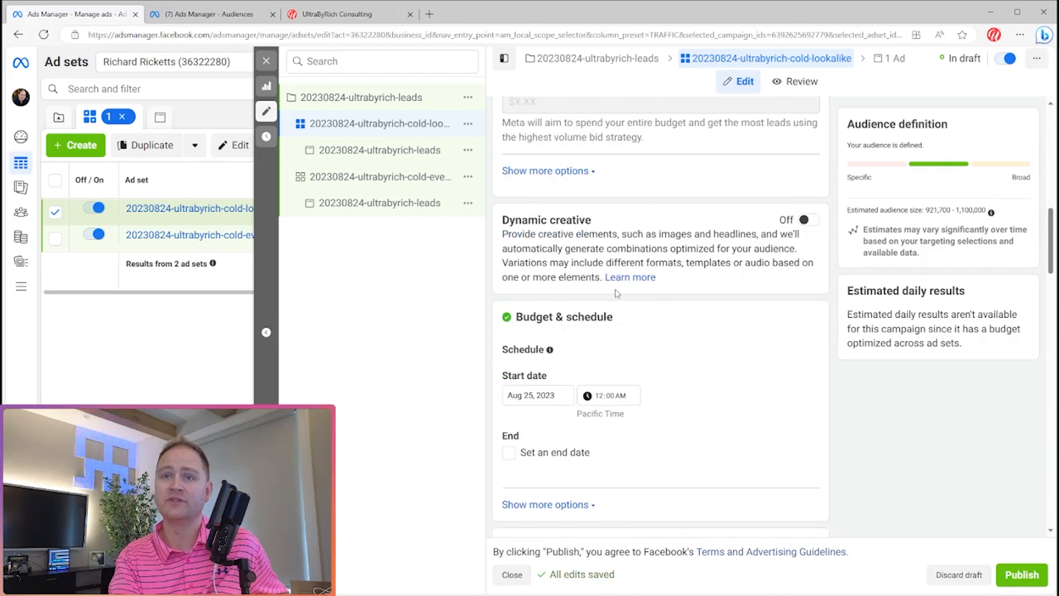
pyautogui.scroll(-5, 638, 309)
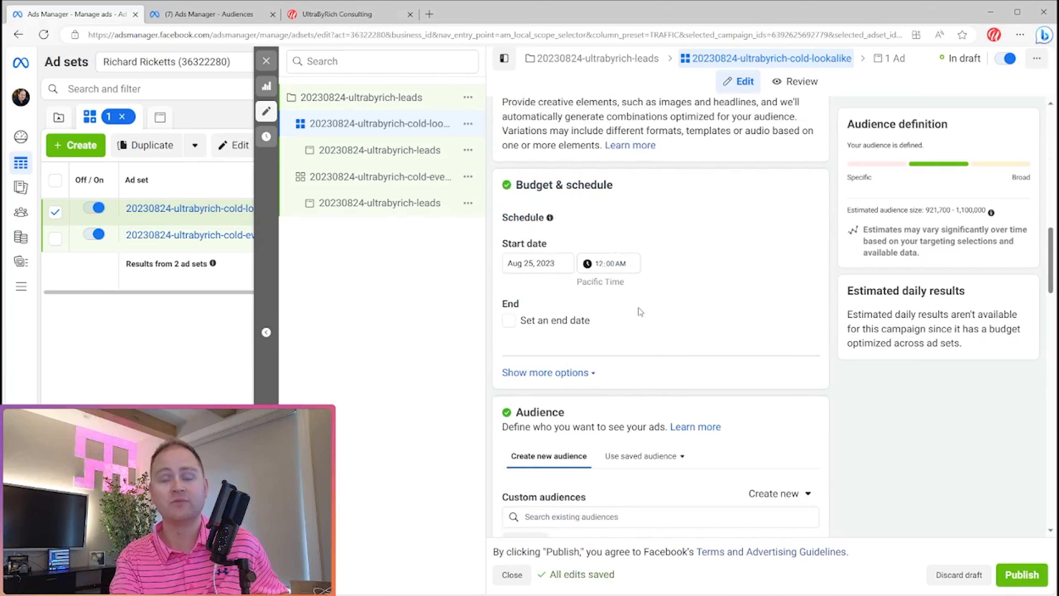
pyautogui.scroll(-1, 642, 311)
pyautogui.click(623, 252)
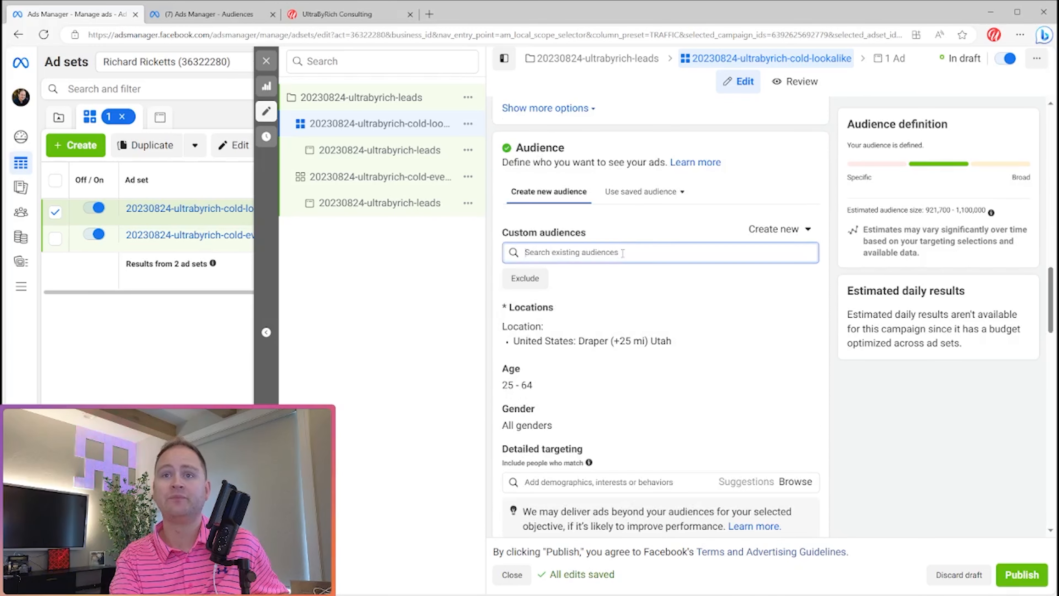
pyautogui.write('loooka')
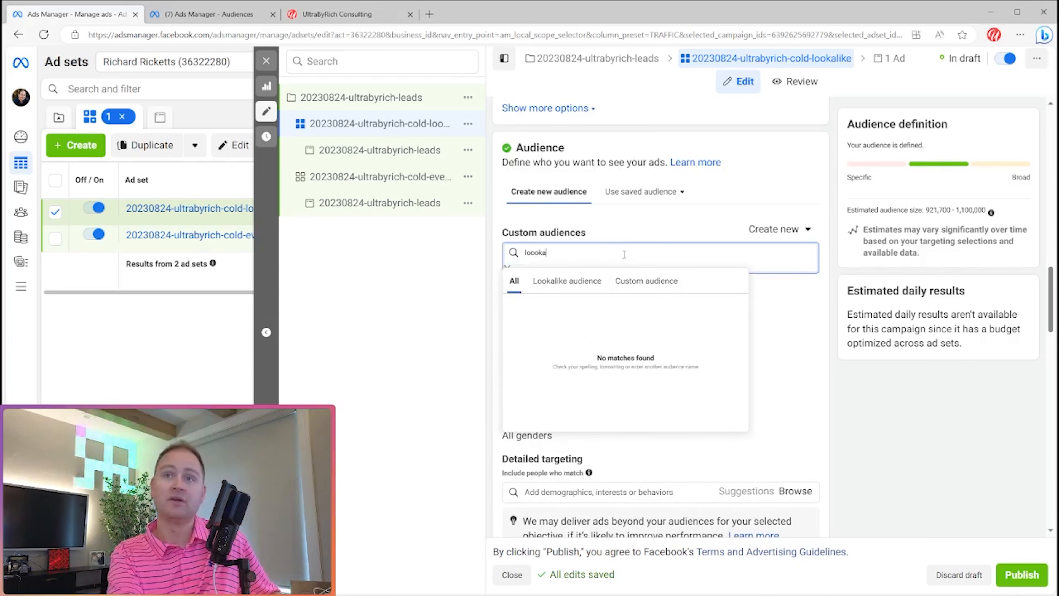
pyautogui.hotkey('ctrl', 'a')
pyautogui.write('look')
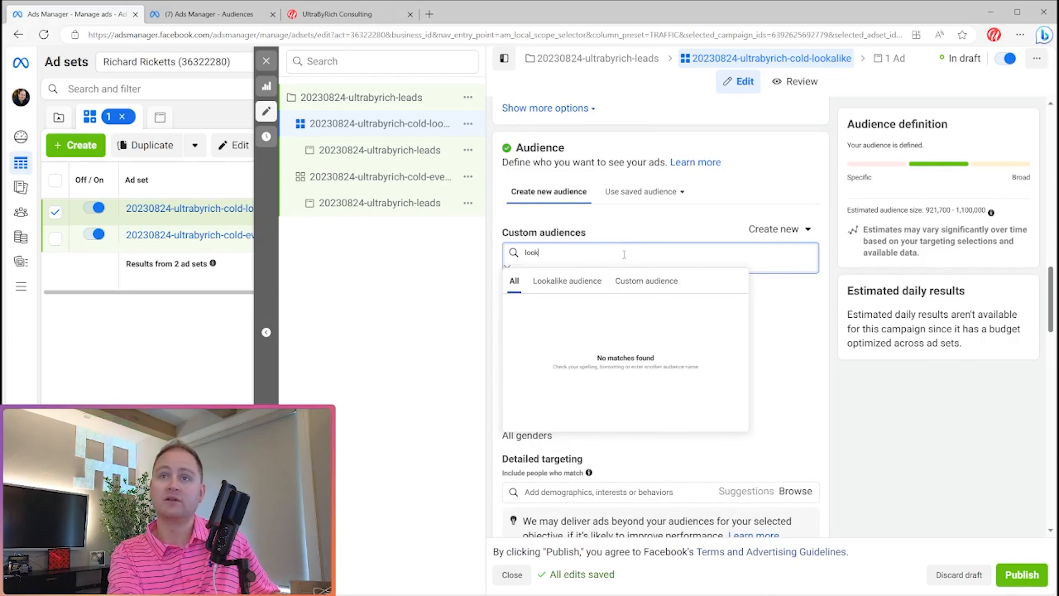
pyautogui.write('alike')
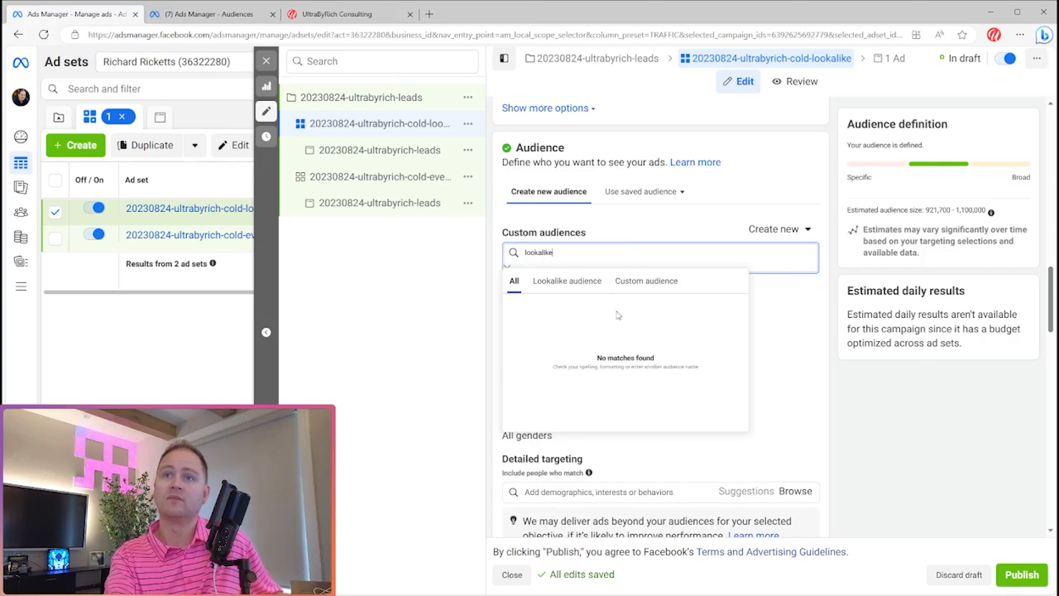
pyautogui.click(583, 282)
pyautogui.click(649, 285)
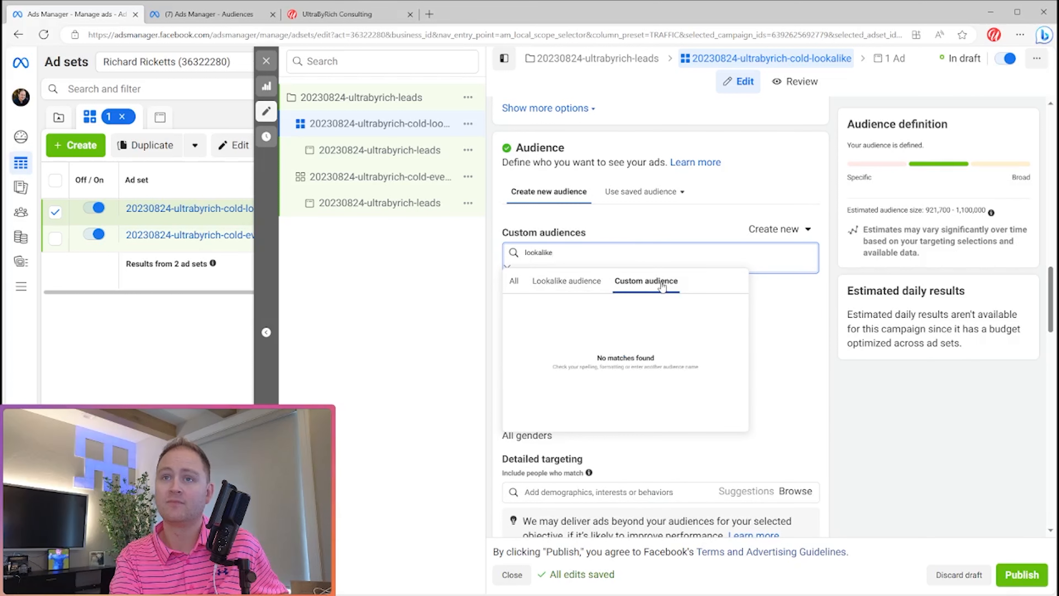
# Clear the audience search, check the saved and lookalike audience lists, and review the ad set's remaining targeting settings.
pyautogui.hotkey('ctrl', 'a')
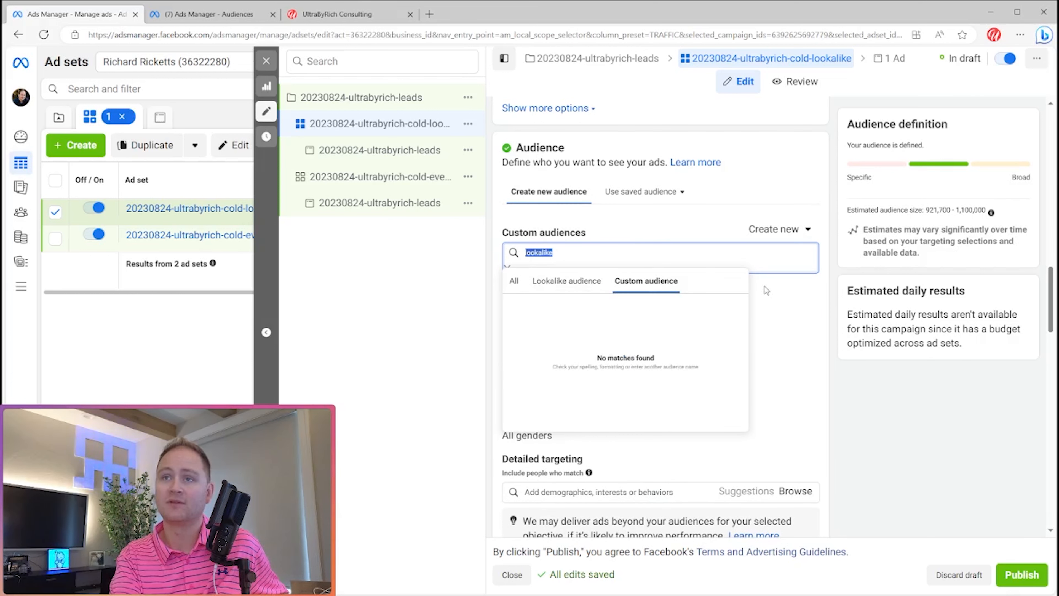
pyautogui.click(642, 191)
pyautogui.click(839, 244)
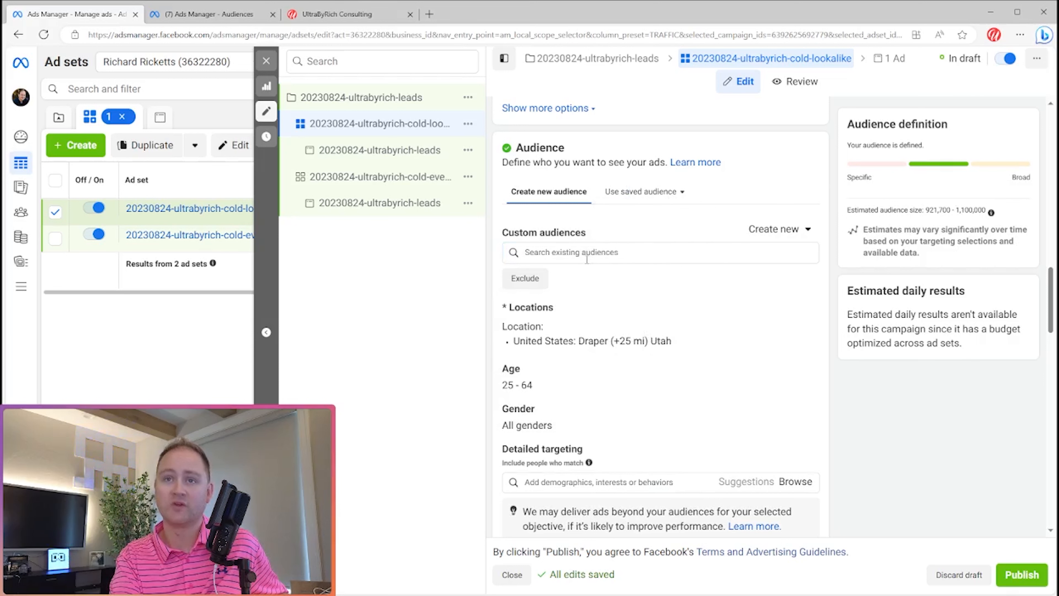
pyautogui.click(579, 257)
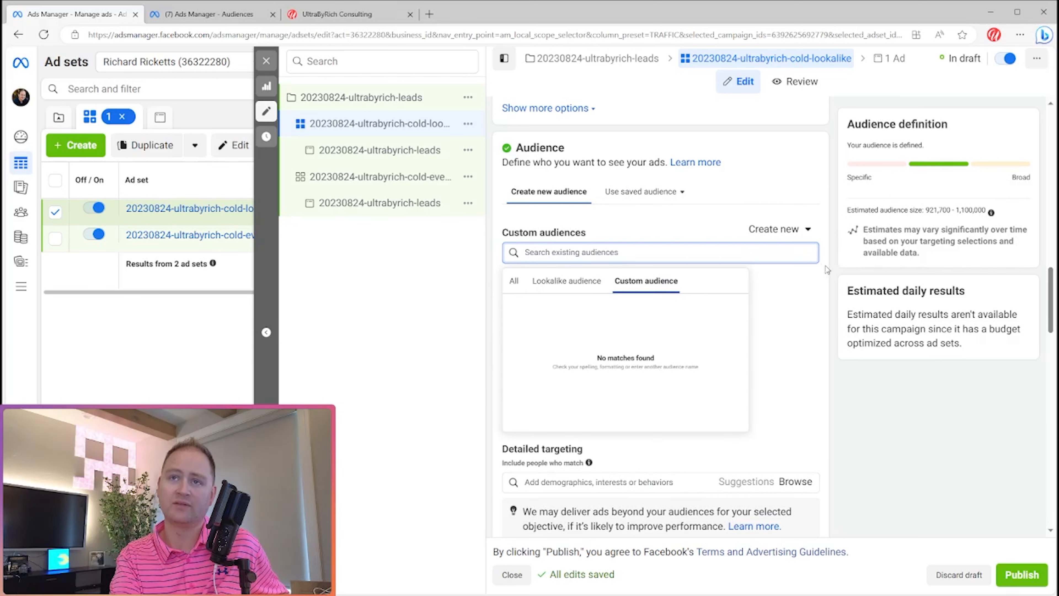
pyautogui.click(568, 282)
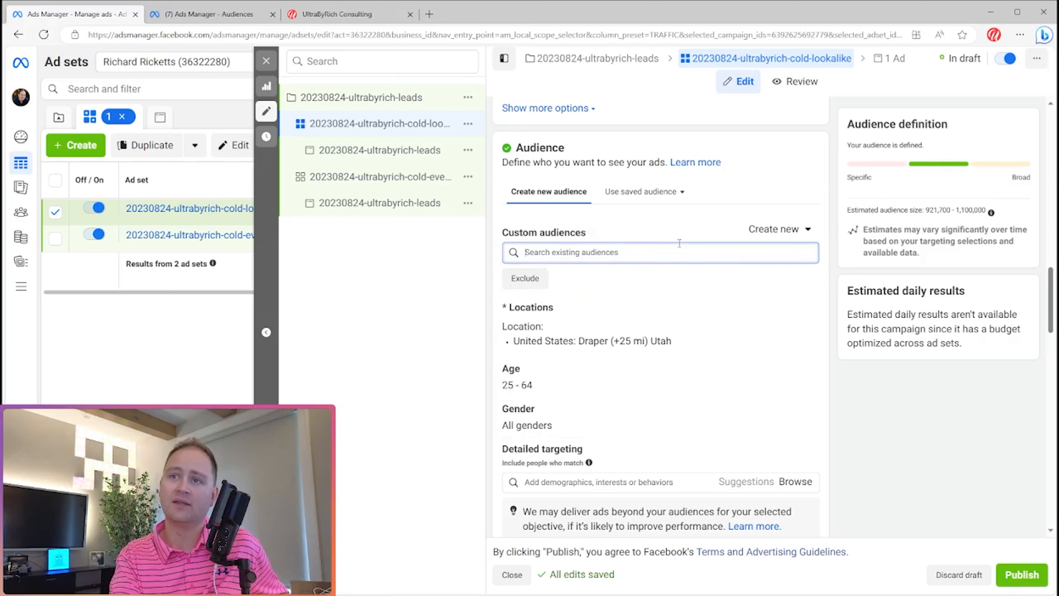
pyautogui.scroll(-2, 667, 317)
pyautogui.scroll(-4, 654, 393)
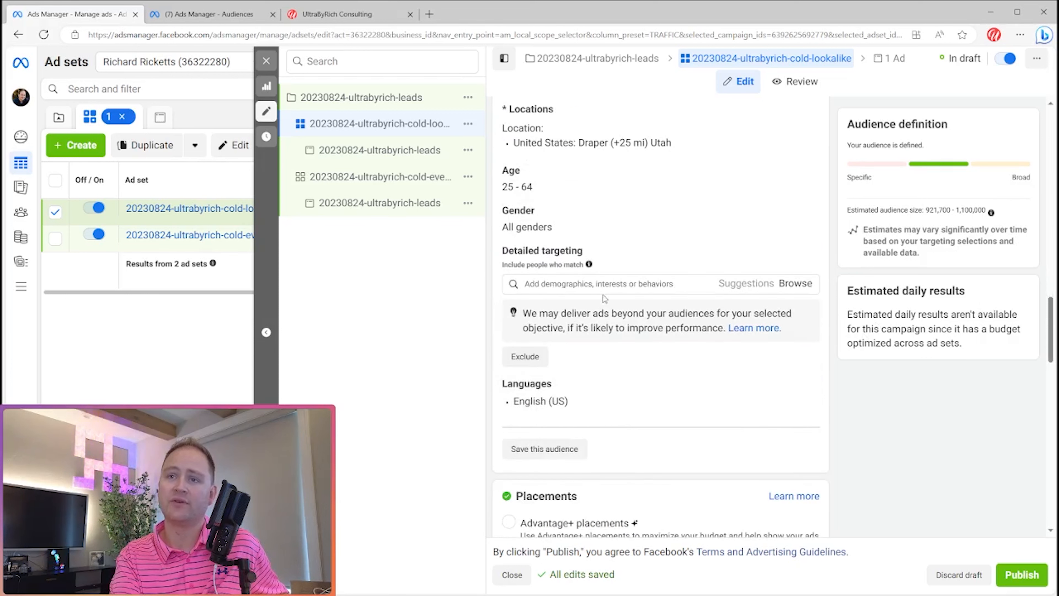
pyautogui.scroll(2, 574, 449)
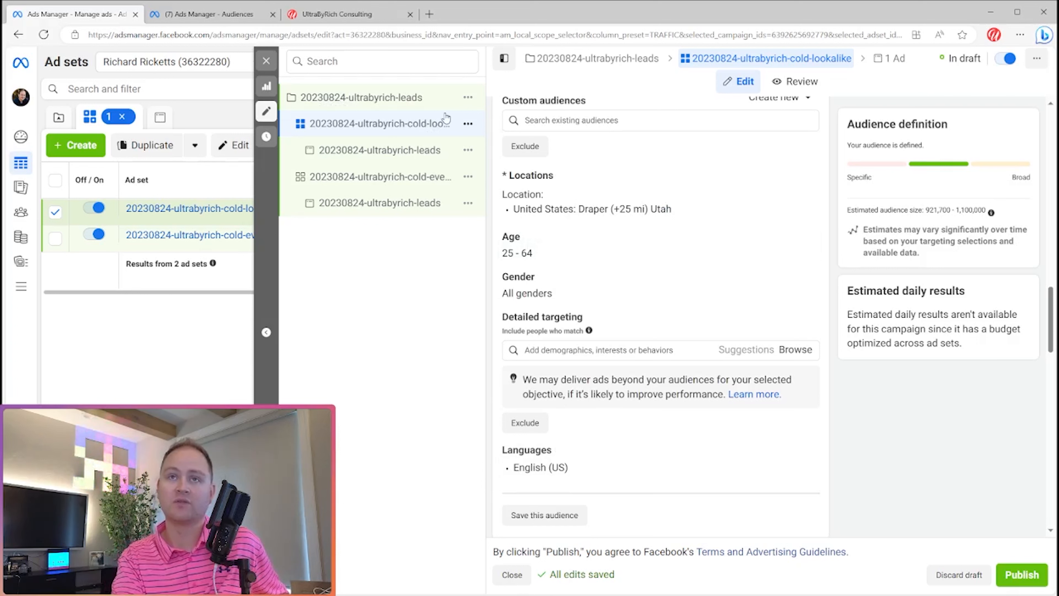
# Quickly duplicate the cold-lookalike ad set with its ad and rename the copy 20230824-ultrabyrich-warm-retargeting.
pyautogui.click(468, 124)
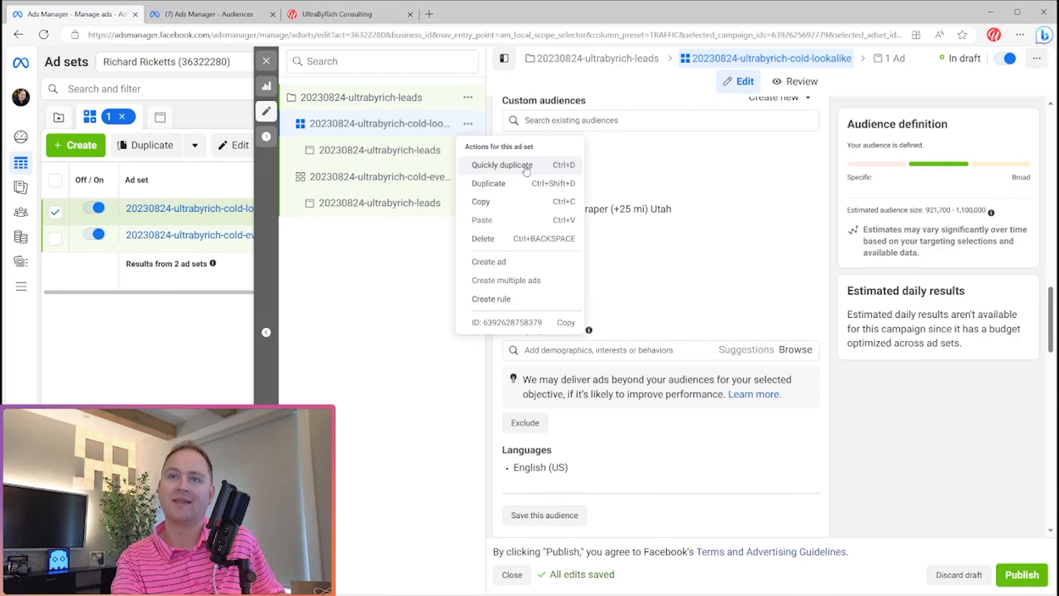
pyautogui.click(502, 165)
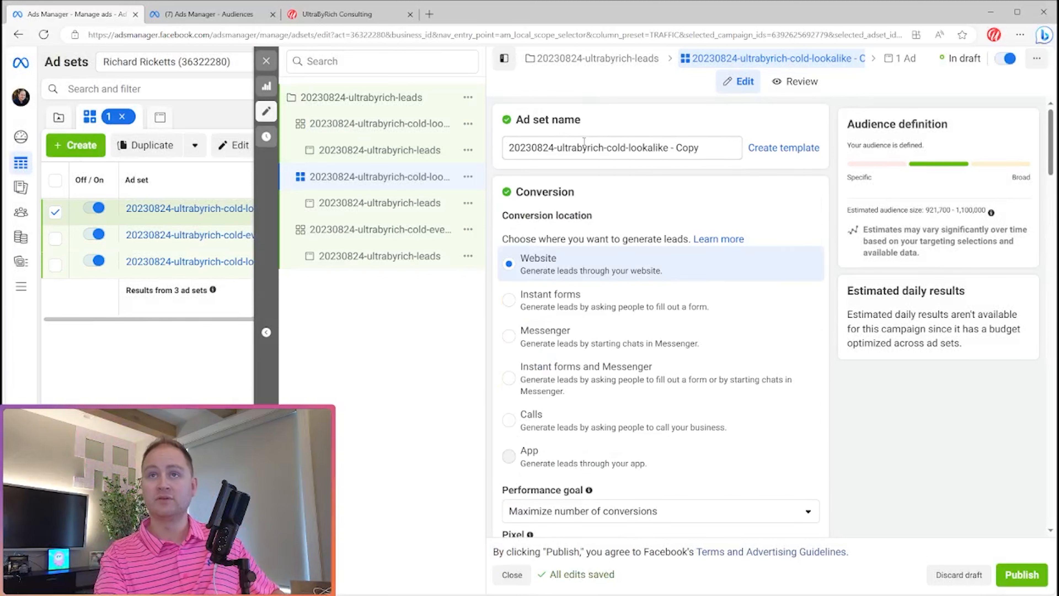
pyautogui.moveTo(607, 149); pyautogui.dragTo(709, 148)
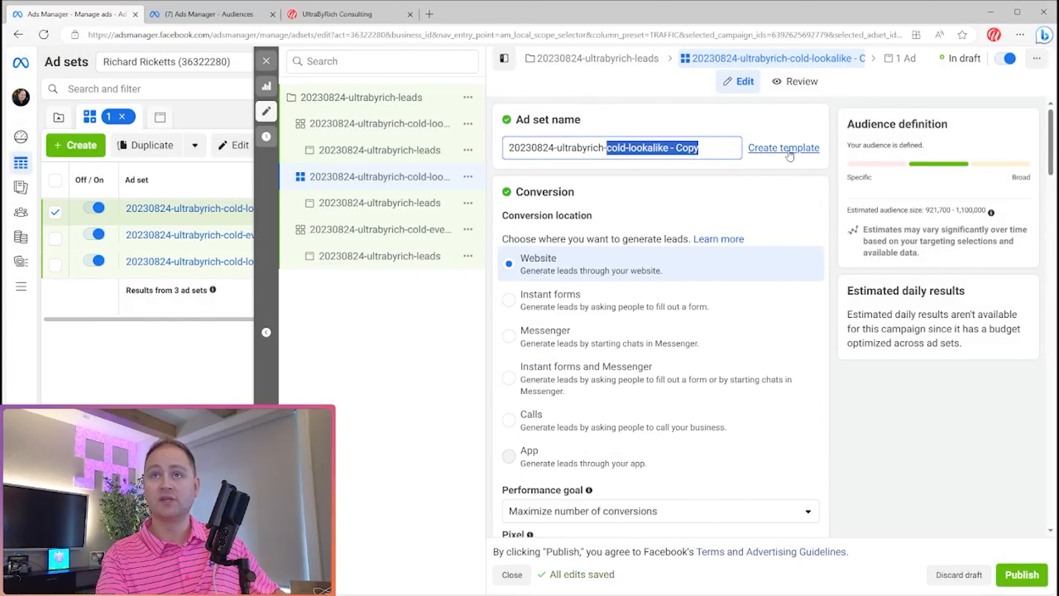
pyautogui.write('warm')
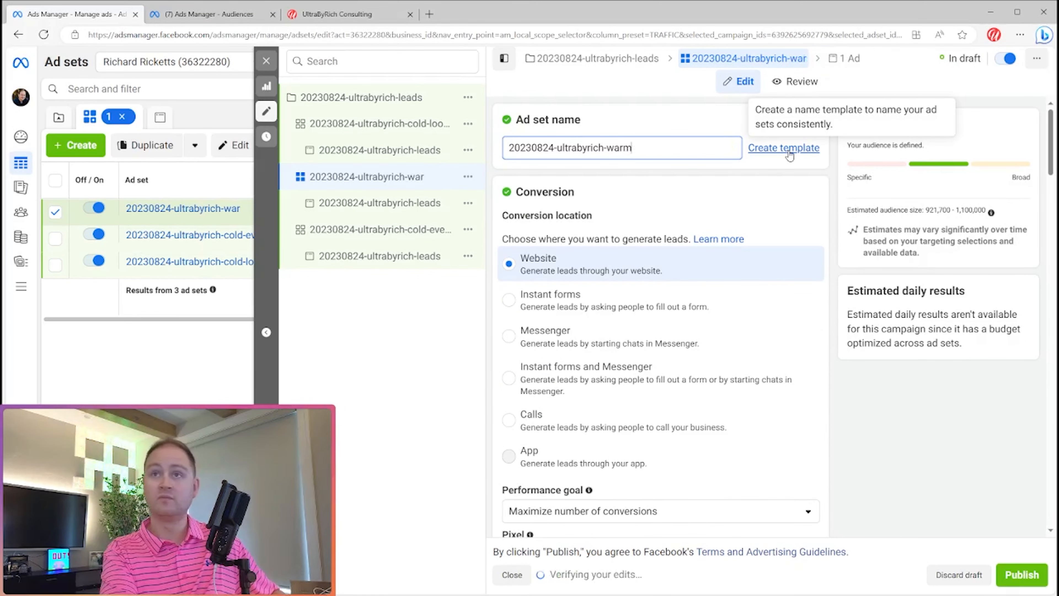
pyautogui.write('-retargeting')
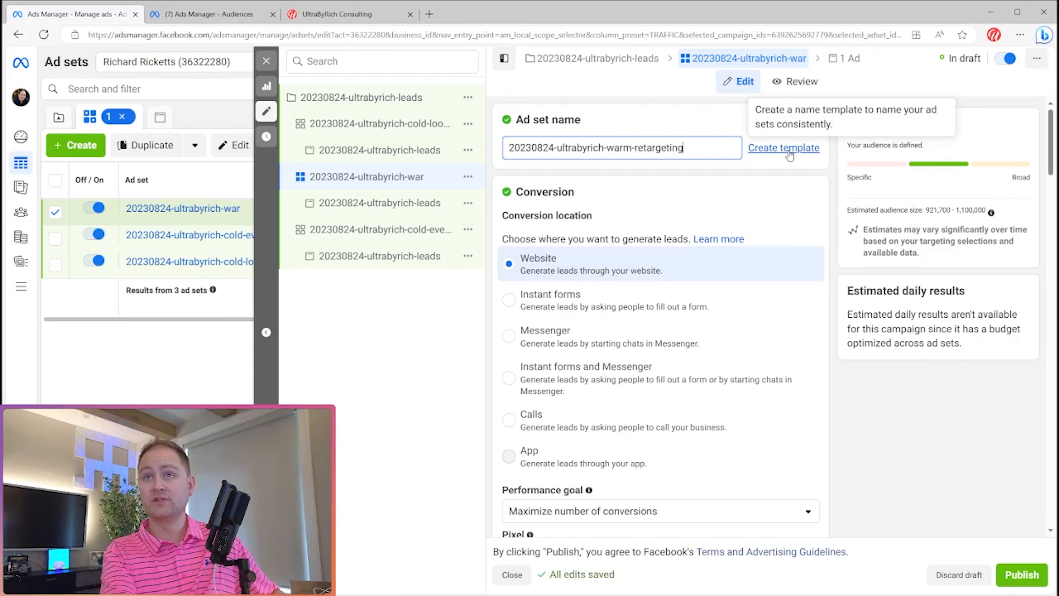
# Check the existing custom and lookalike audiences available to the warm-retargeting ad set.
pyautogui.scroll(-15, 622, 209)
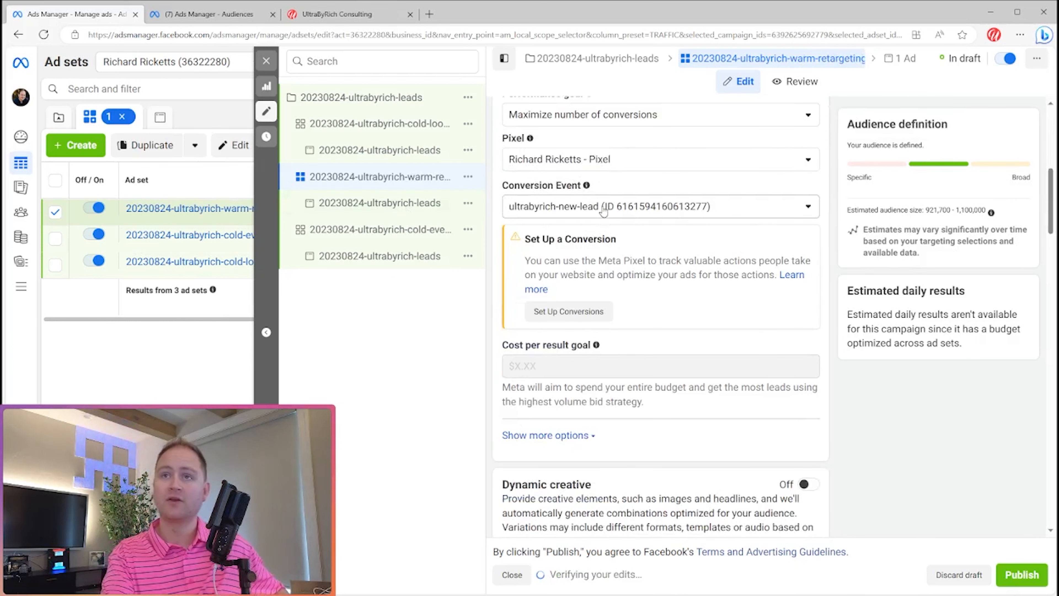
pyautogui.scroll(-5, 650, 213)
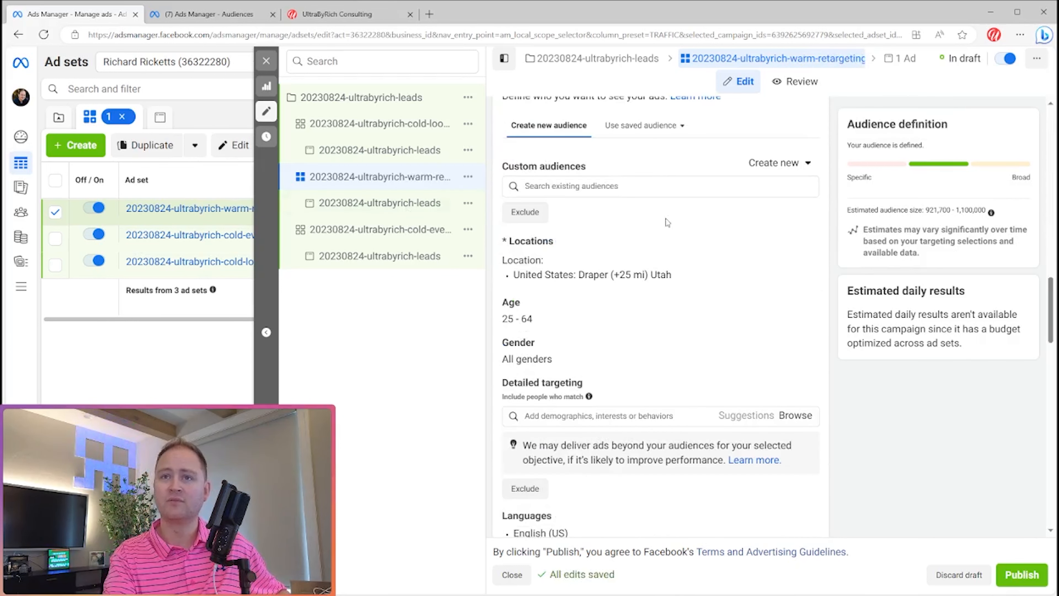
pyautogui.click(627, 187)
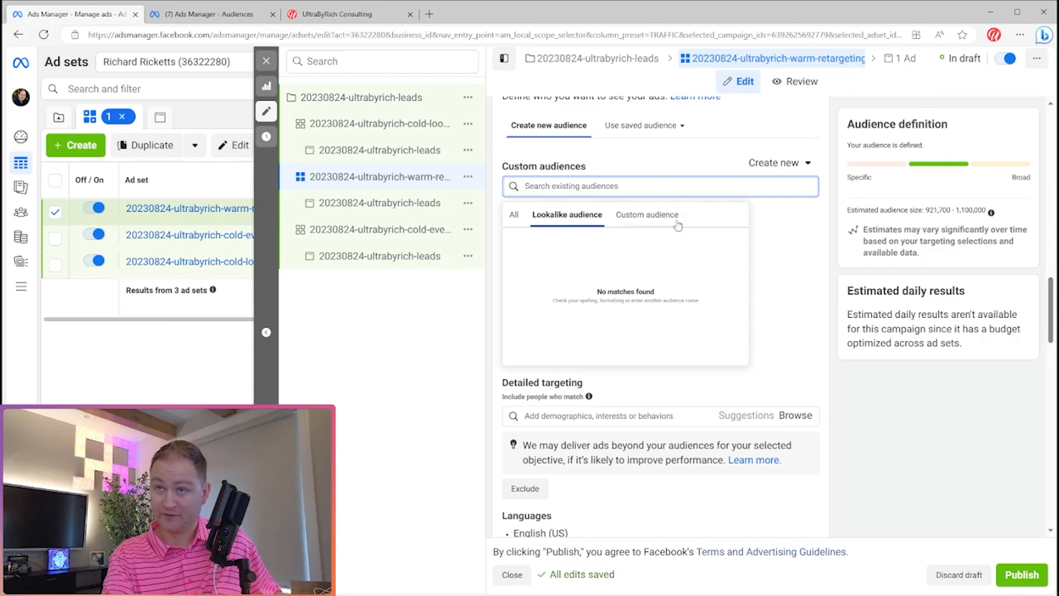
pyautogui.click(595, 166)
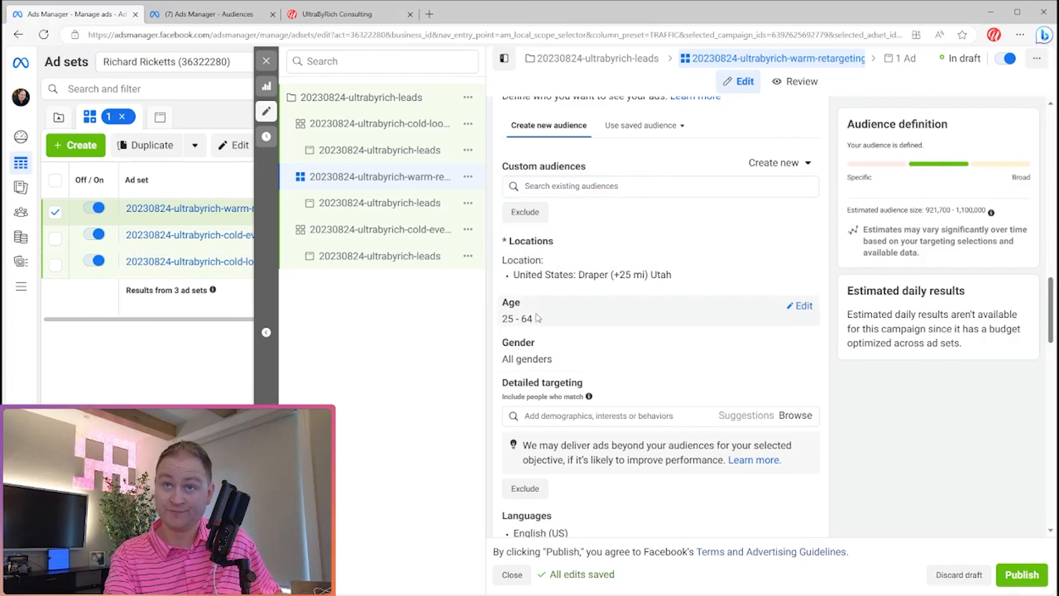
# Set the warm-retargeting ad set's age range to 18 through 65+.
pyautogui.click(542, 326)
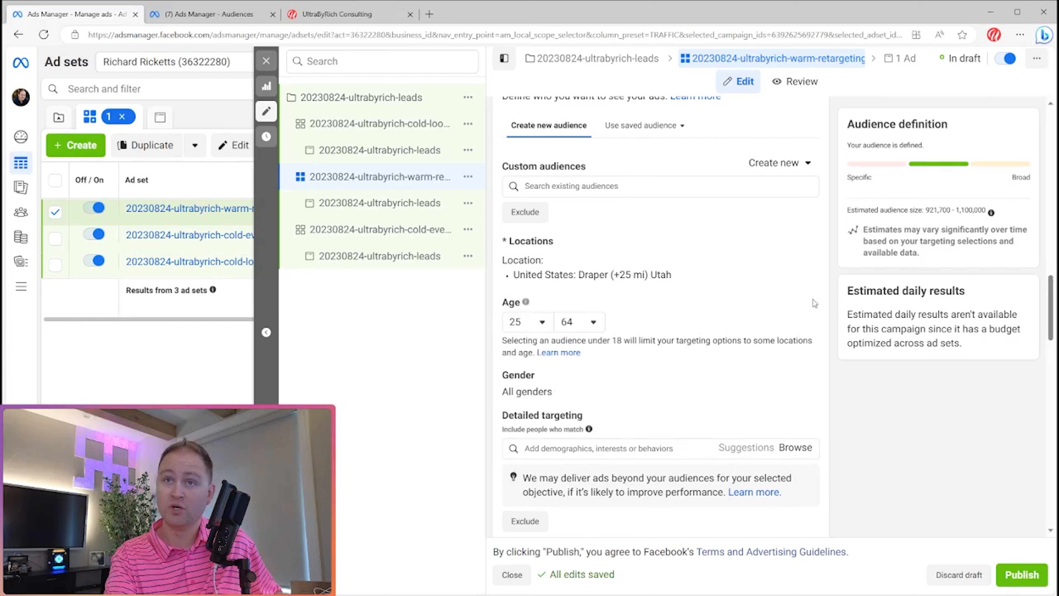
pyautogui.click(540, 327)
pyautogui.scroll(3, 539, 366)
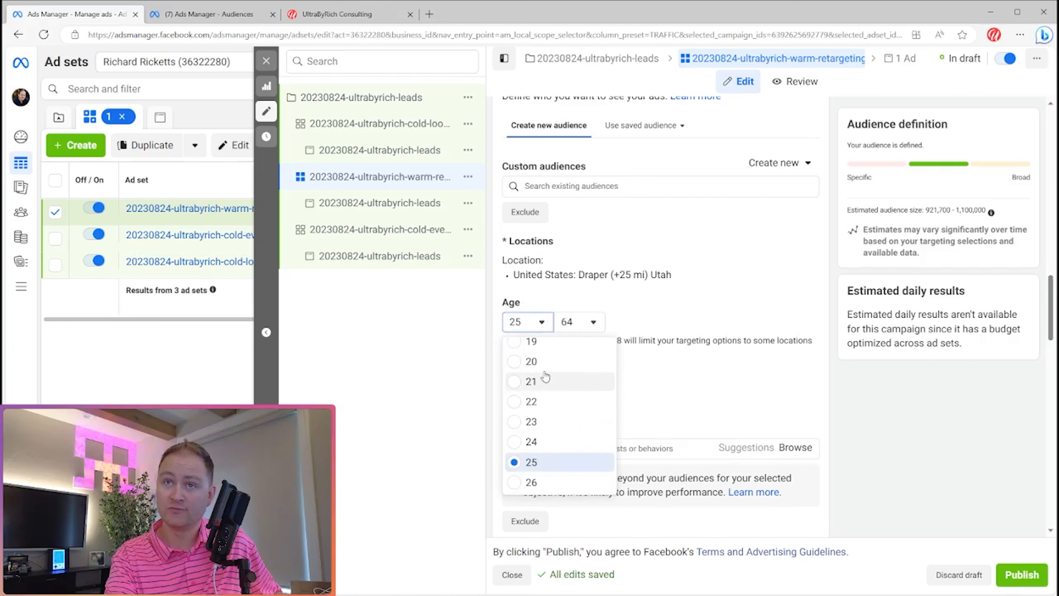
pyautogui.click(534, 373)
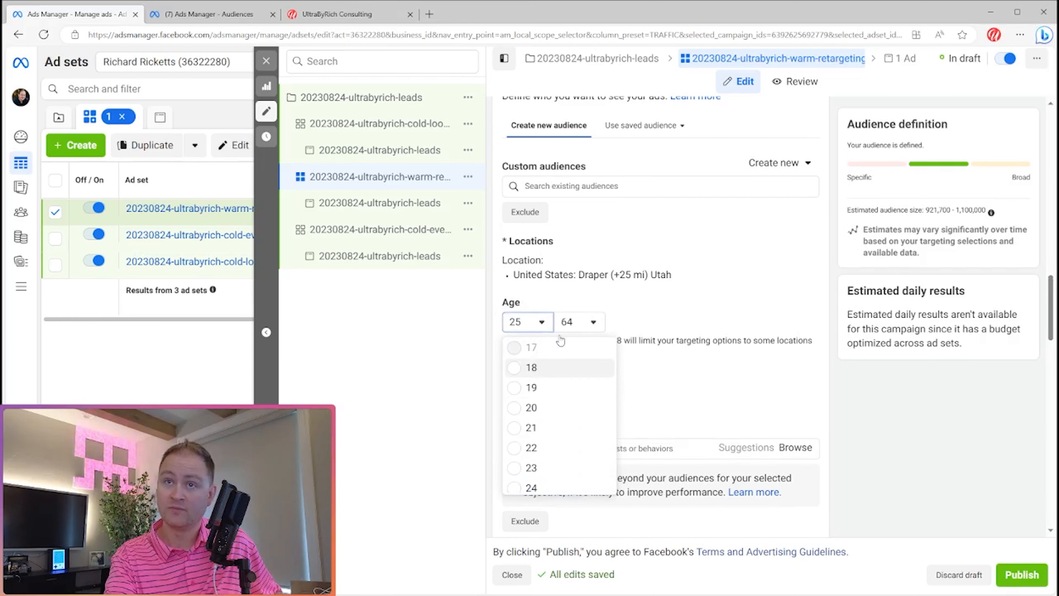
pyautogui.click(600, 325)
pyautogui.click(592, 484)
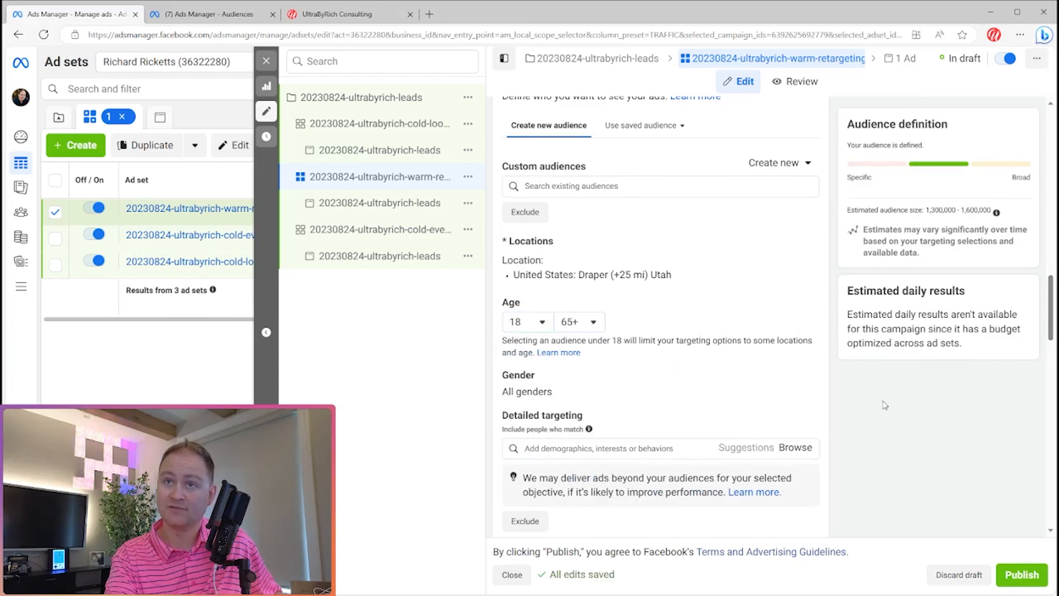
pyautogui.scroll(-2, 871, 412)
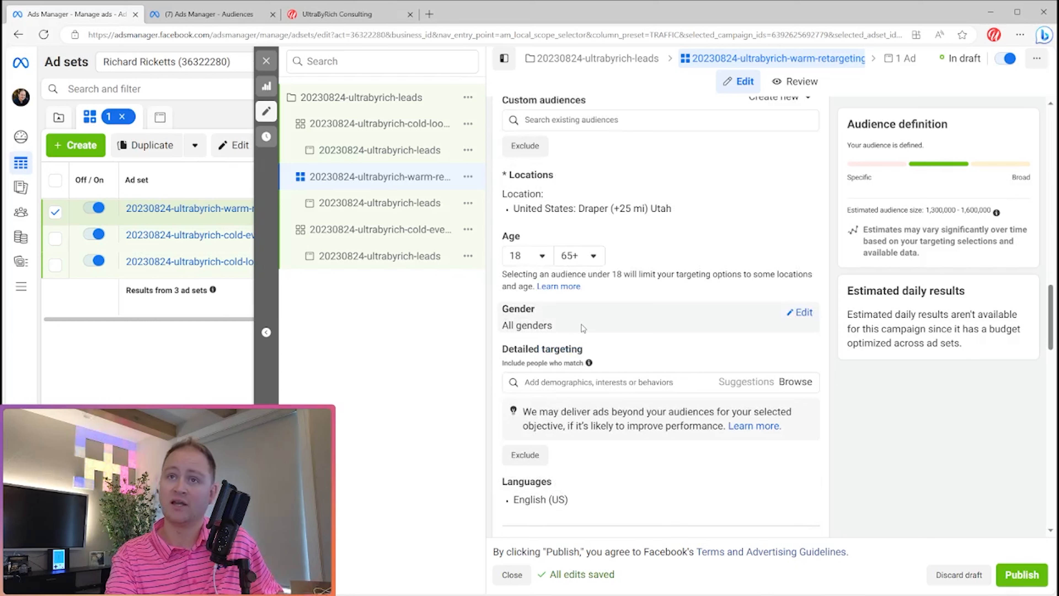
pyautogui.scroll(2, 539, 343)
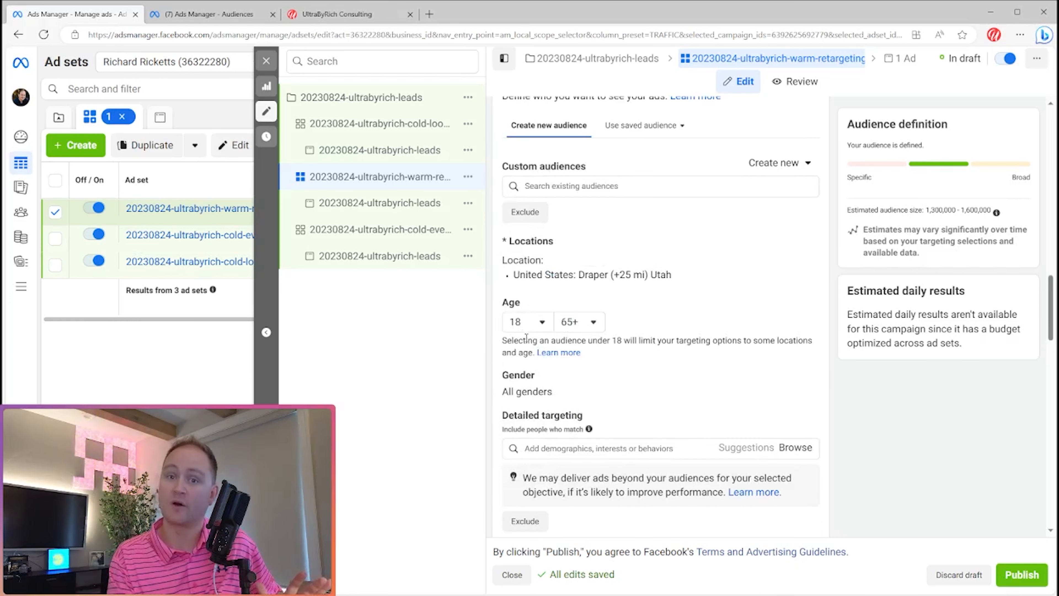
pyautogui.scroll(3, 529, 336)
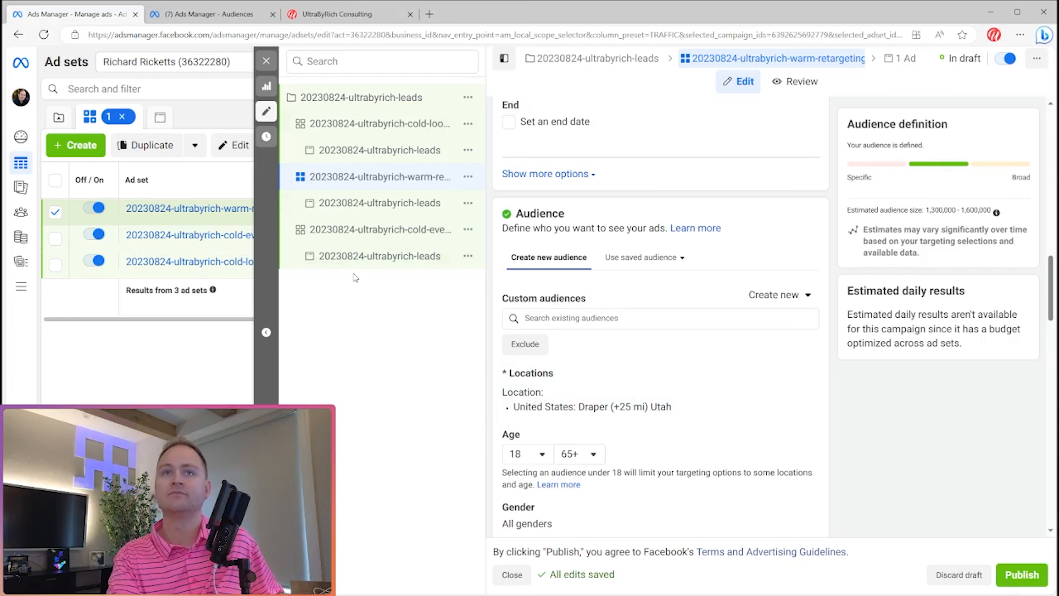
# Review the identity, setup and creative settings of the ad inside the warm-retargeting ad set.
pyautogui.click(402, 209)
pyautogui.scroll(-6, 617, 429)
pyautogui.scroll(-10, 606, 425)
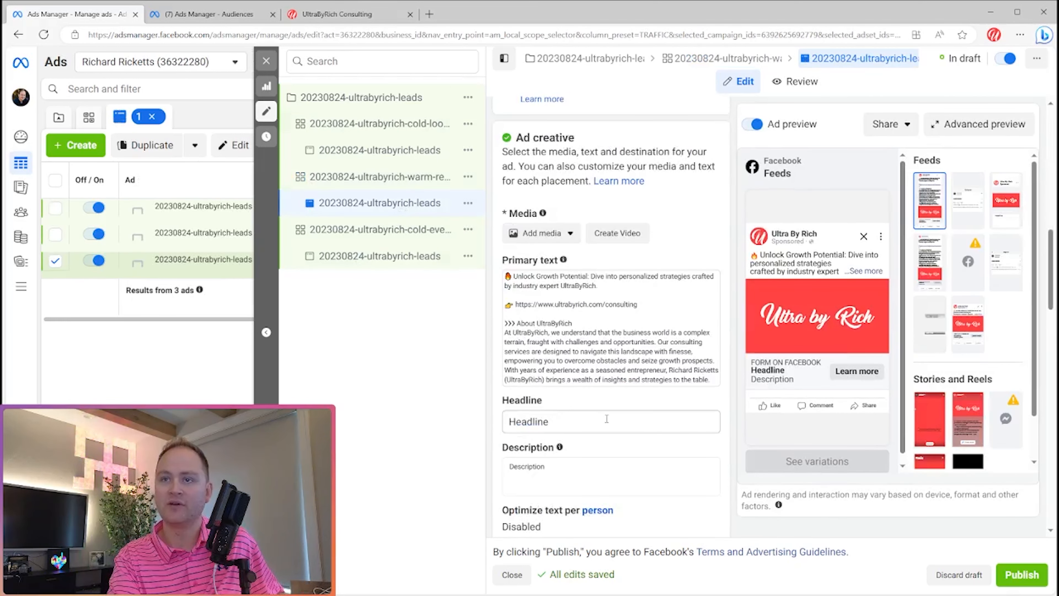
pyautogui.scroll(-10, 607, 423)
pyautogui.scroll(13, 617, 425)
pyautogui.scroll(8, 619, 426)
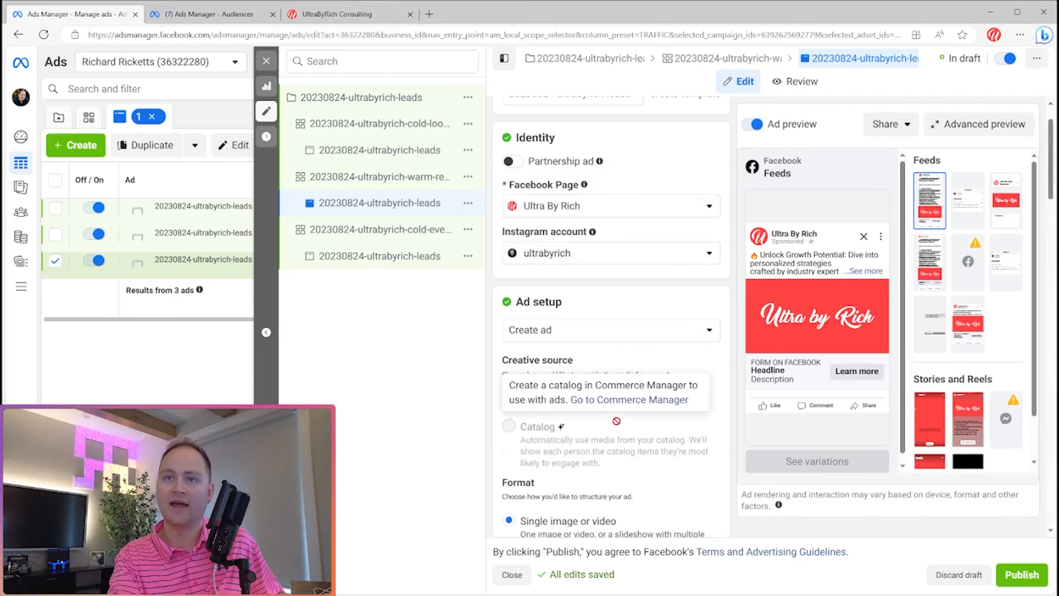
pyautogui.scroll(-10, 578, 484)
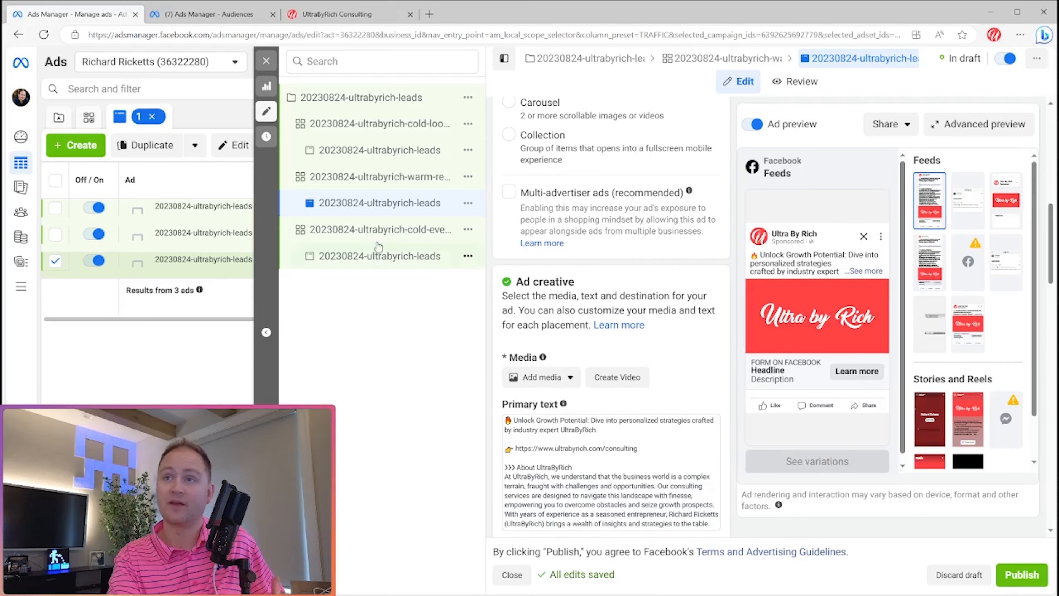
# Publish the 20230824-ultrabyrich-leads campaign with all of its ad sets and ads.
pyautogui.click(365, 94)
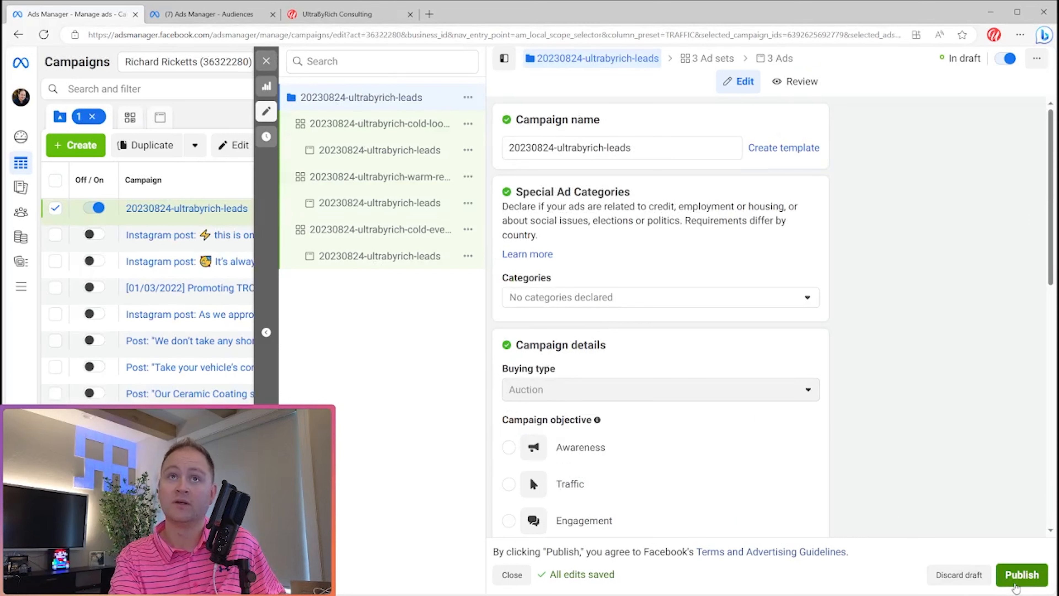
pyautogui.click(1021, 575)
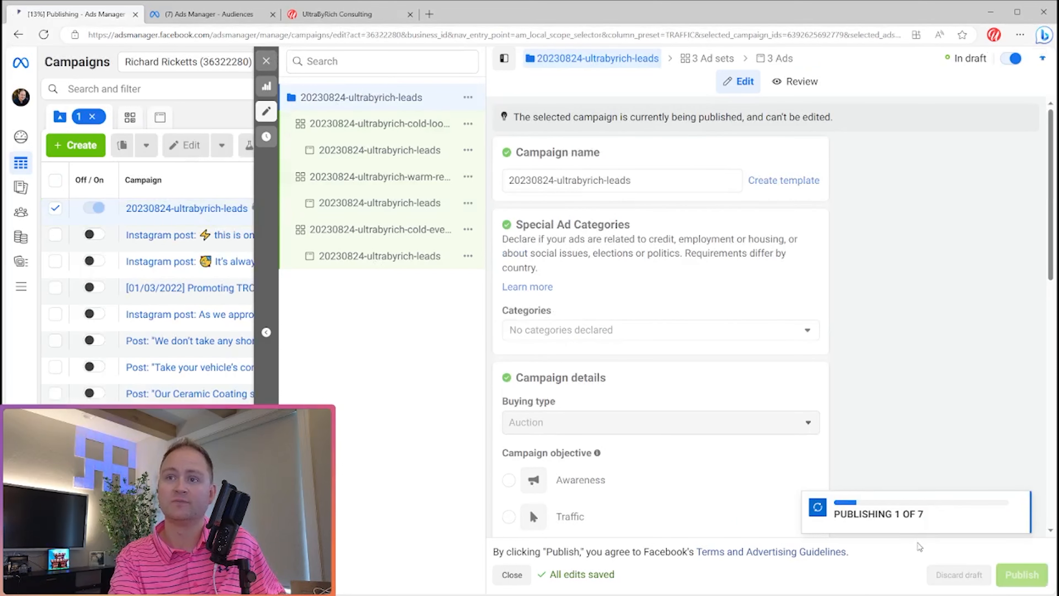